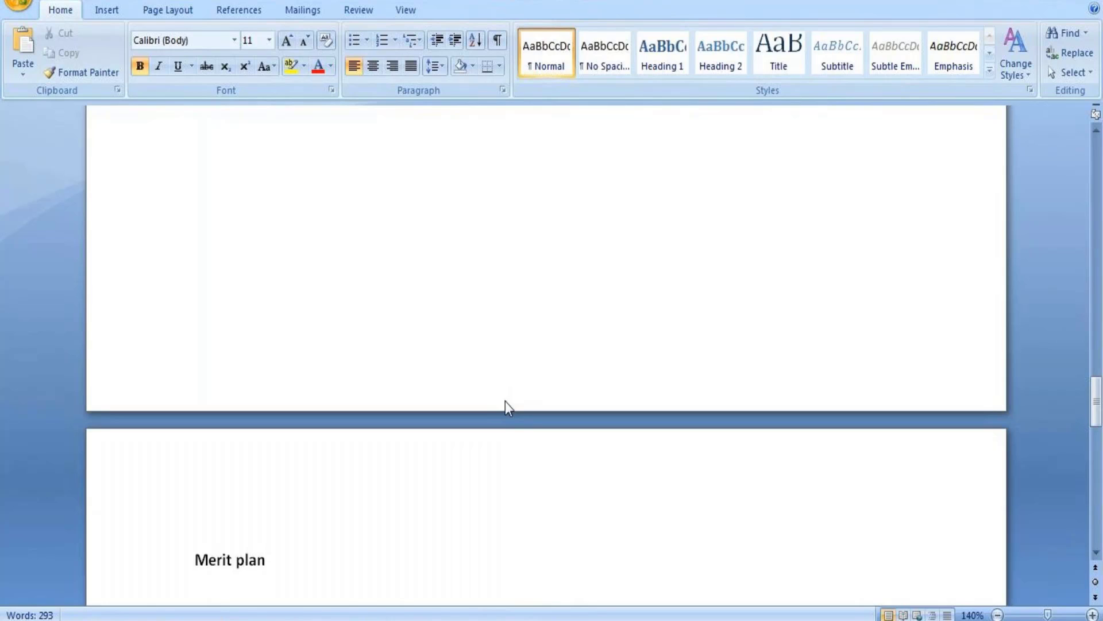
Complete the bold heading as 'Merit plan and process' and start a new line beneath it.
text(and process)
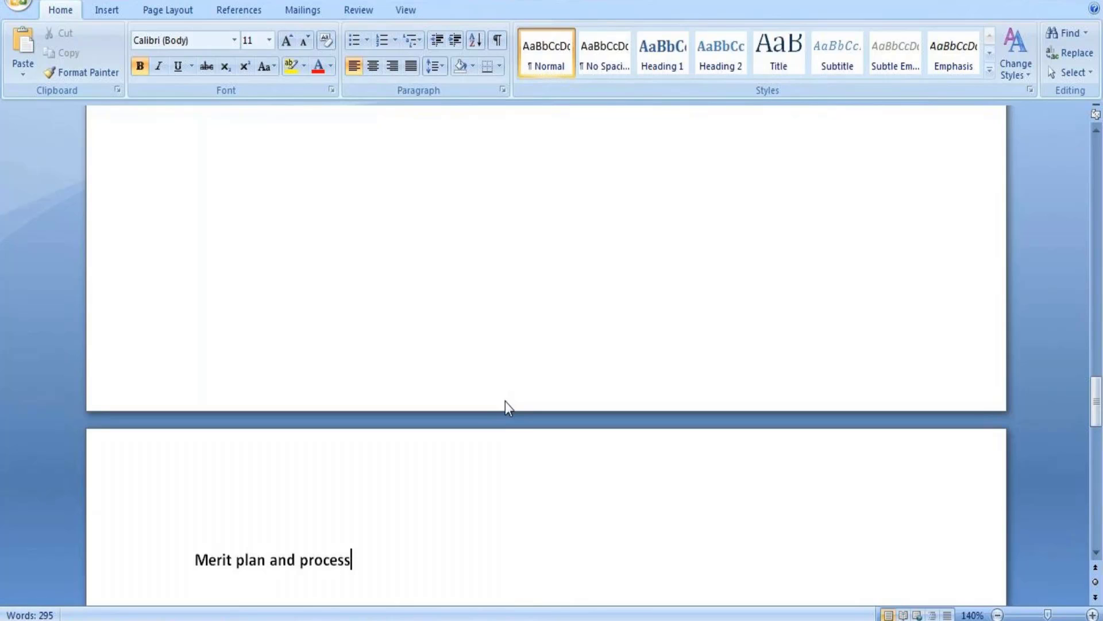
key(Return)
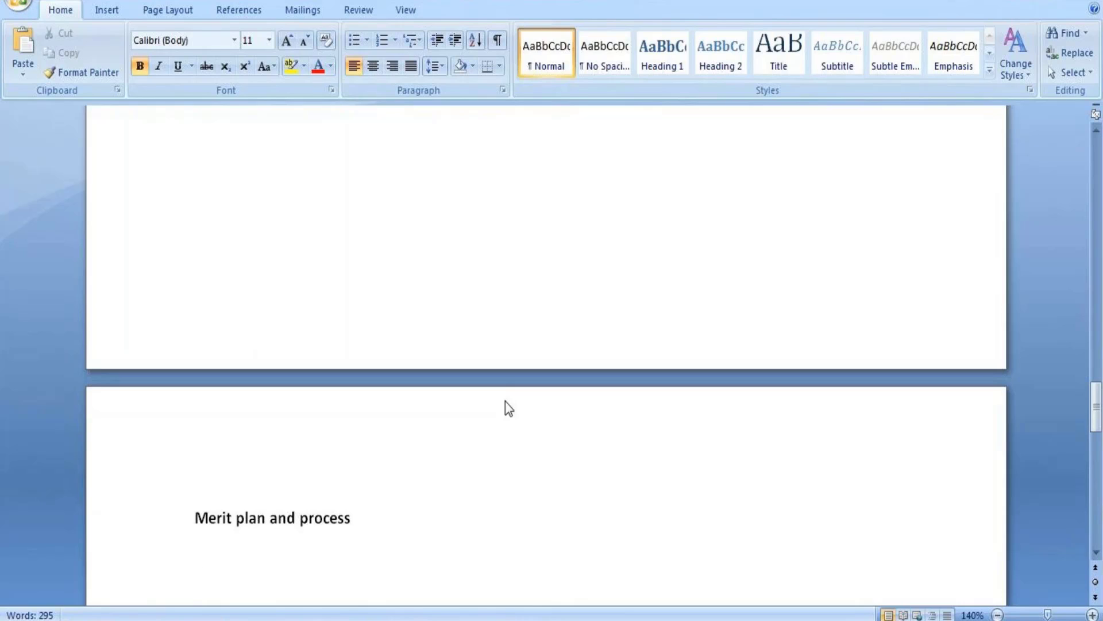
Add the numbered point '1. changes to base salary' below the heading and start the next line.
text(1. changes )
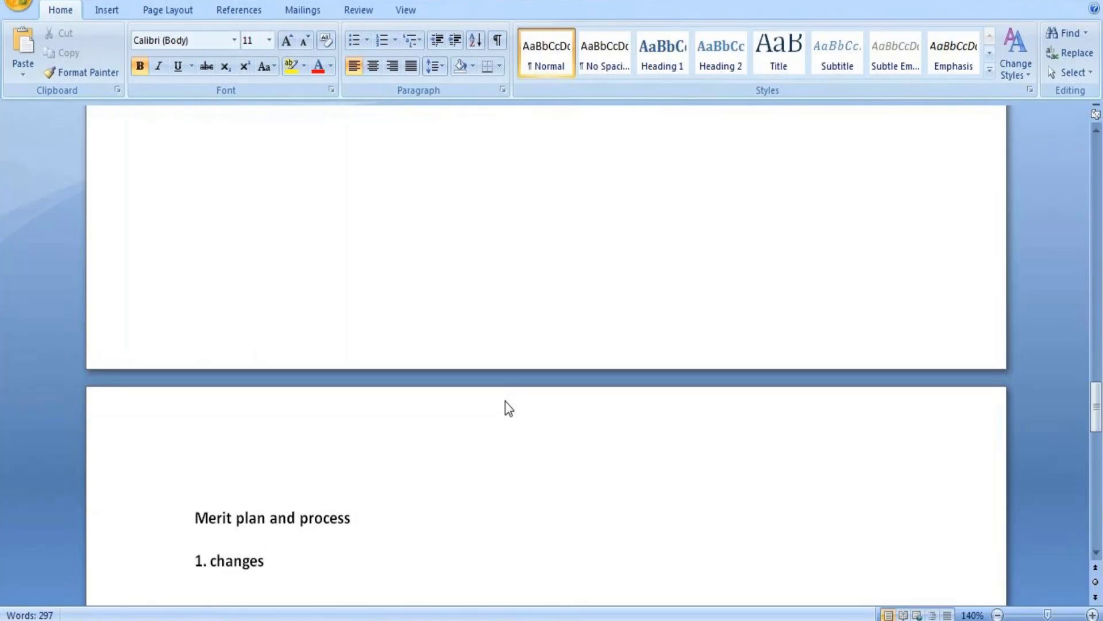
text(to base s)
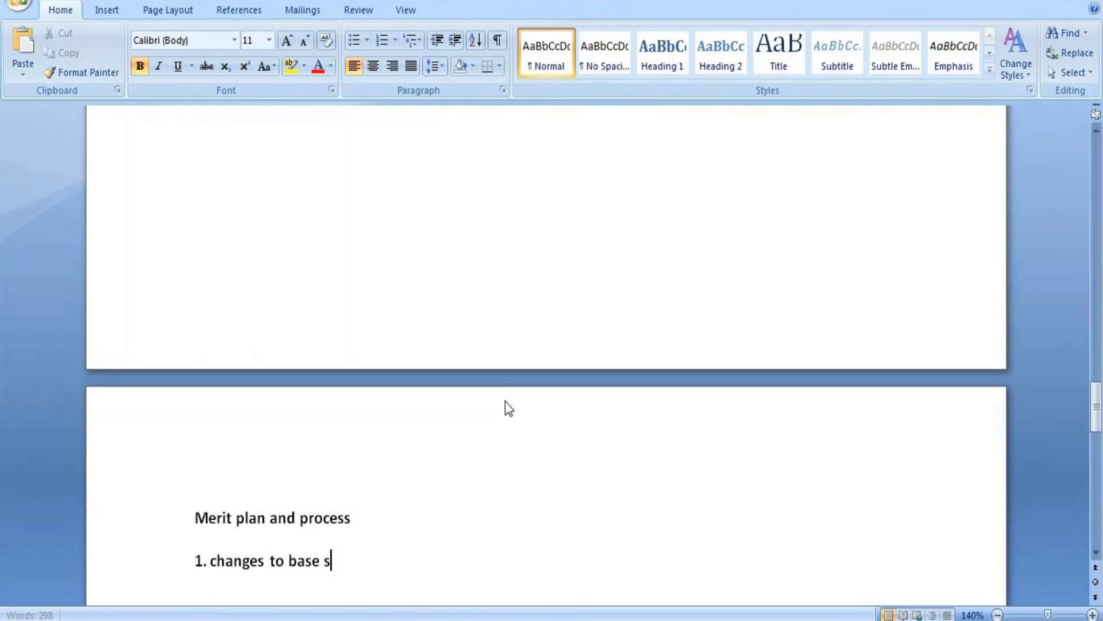
text(alary)
key(Return)
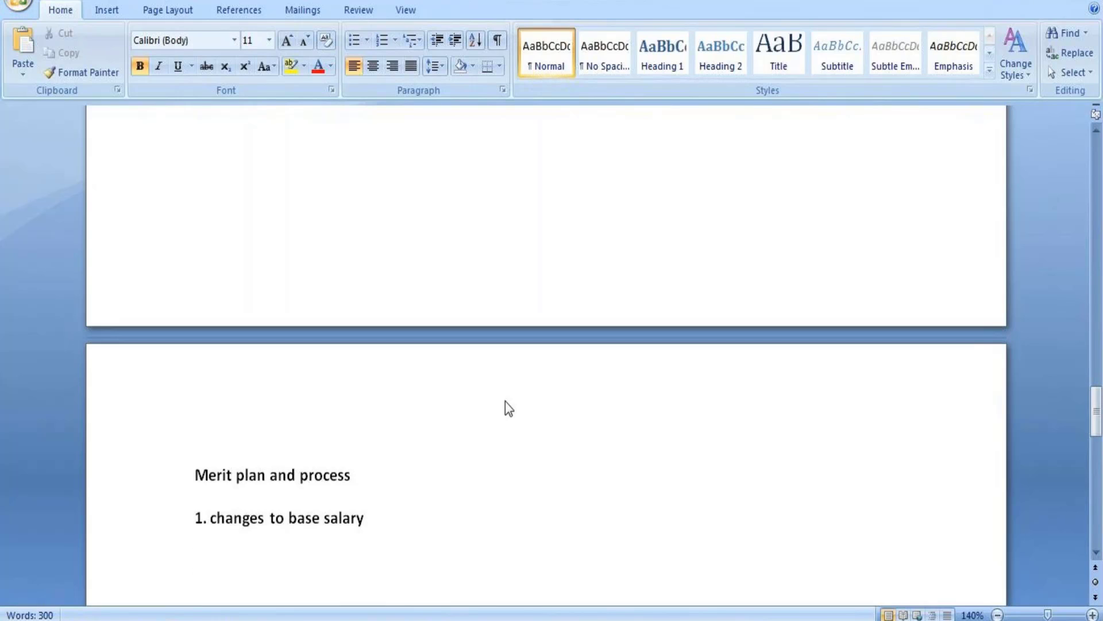
Add point '2.Amount/percent based' and begin point 3 with '3.' on the next line.
text(2.)
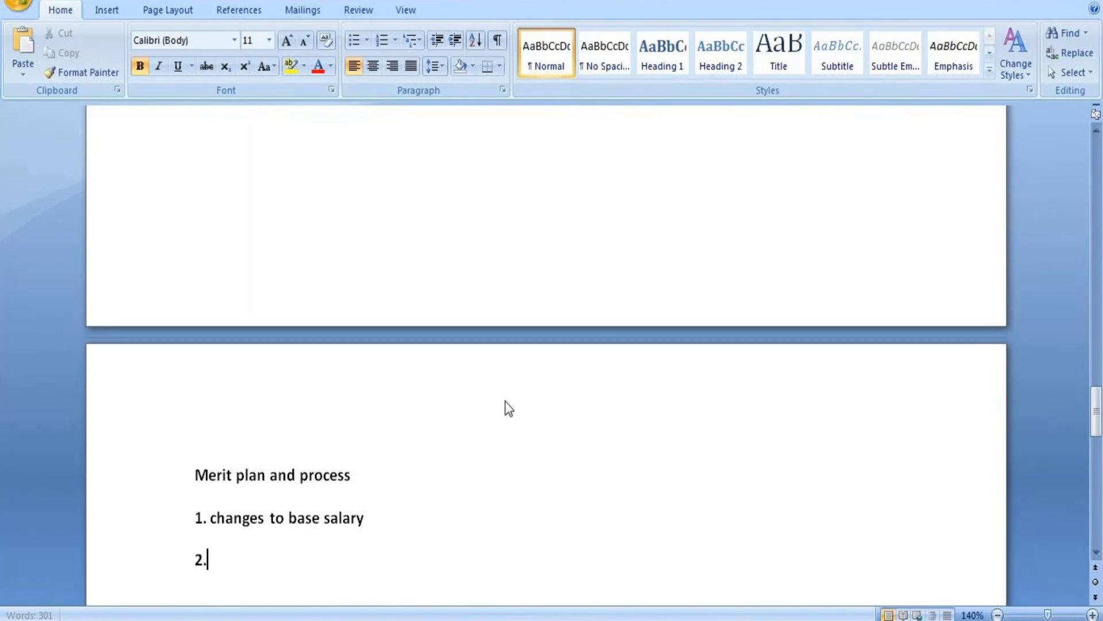
text(Amou)
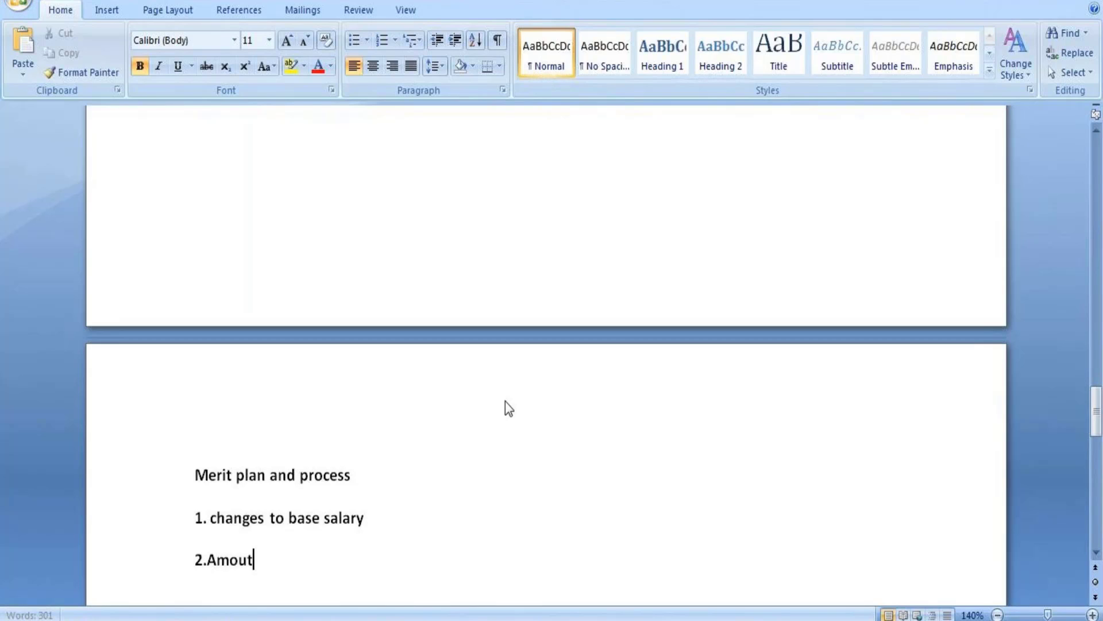
text(nt)
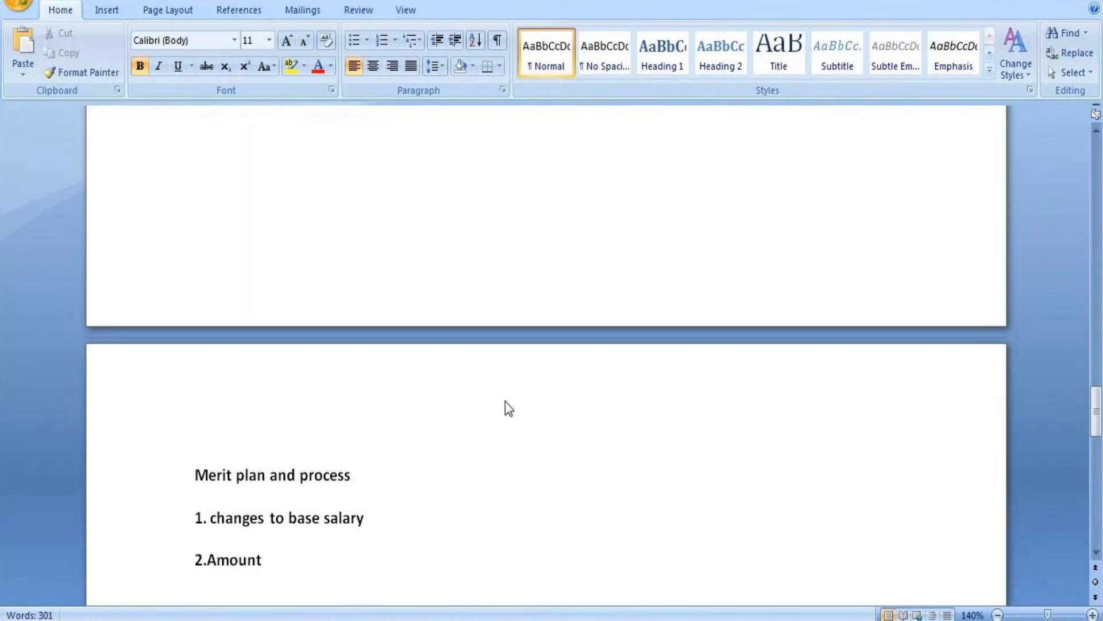
text(percent)
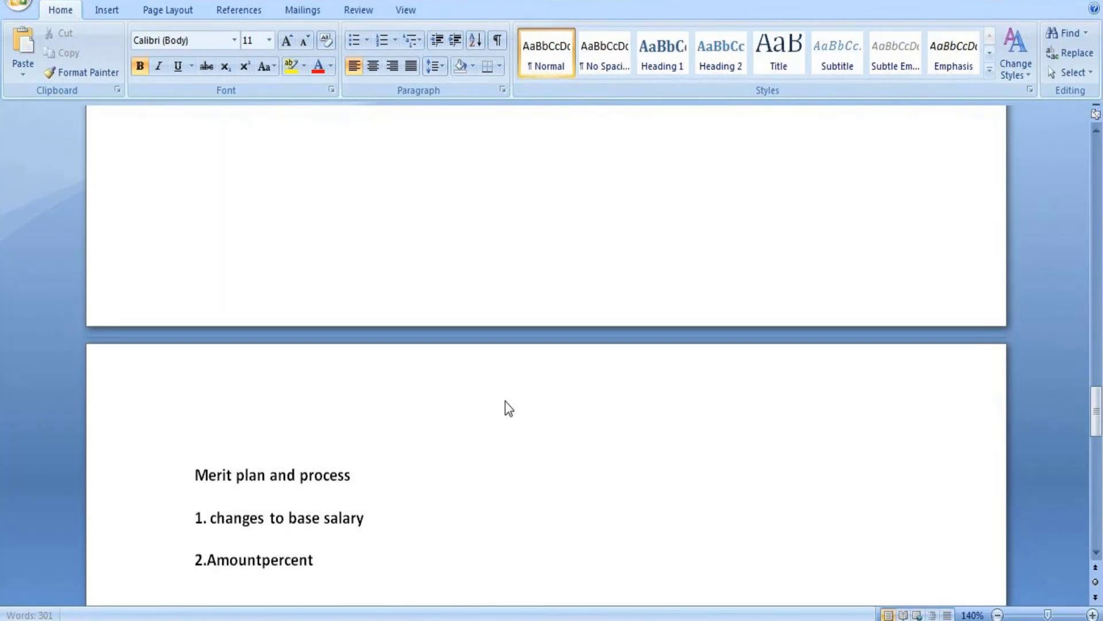
text( based)
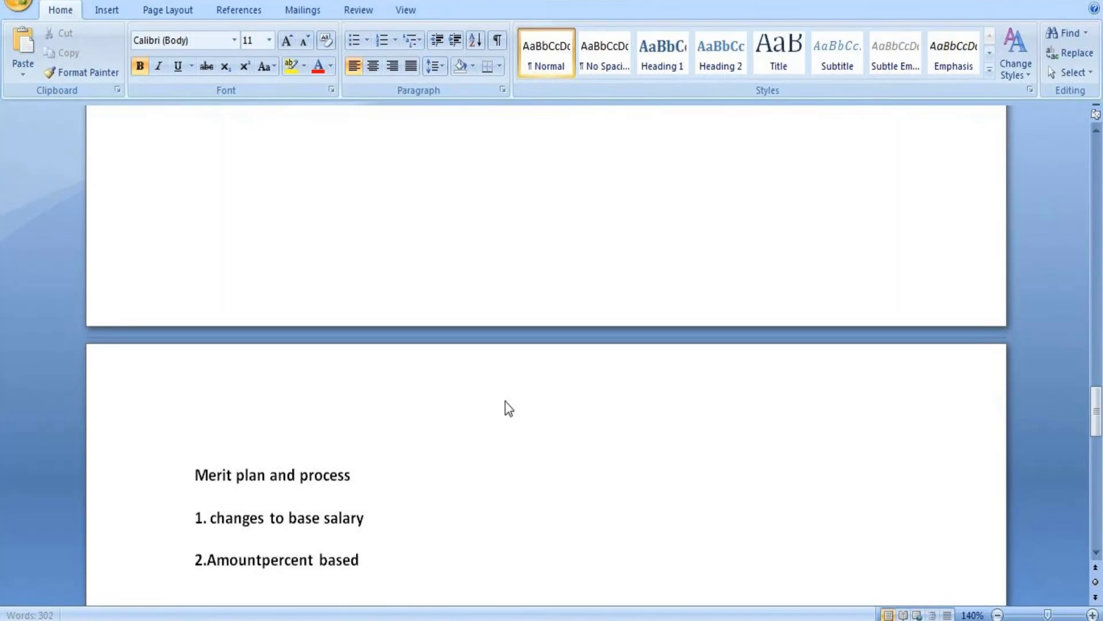
click(262, 559)
text(/)
click(380, 555)
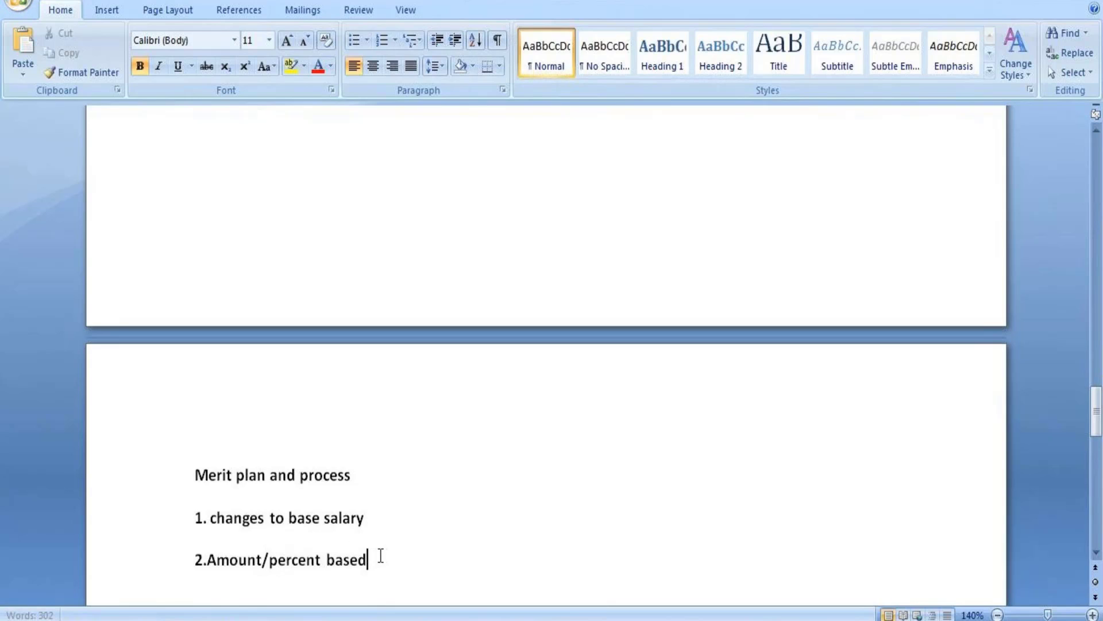
key(Return)
text(3,)
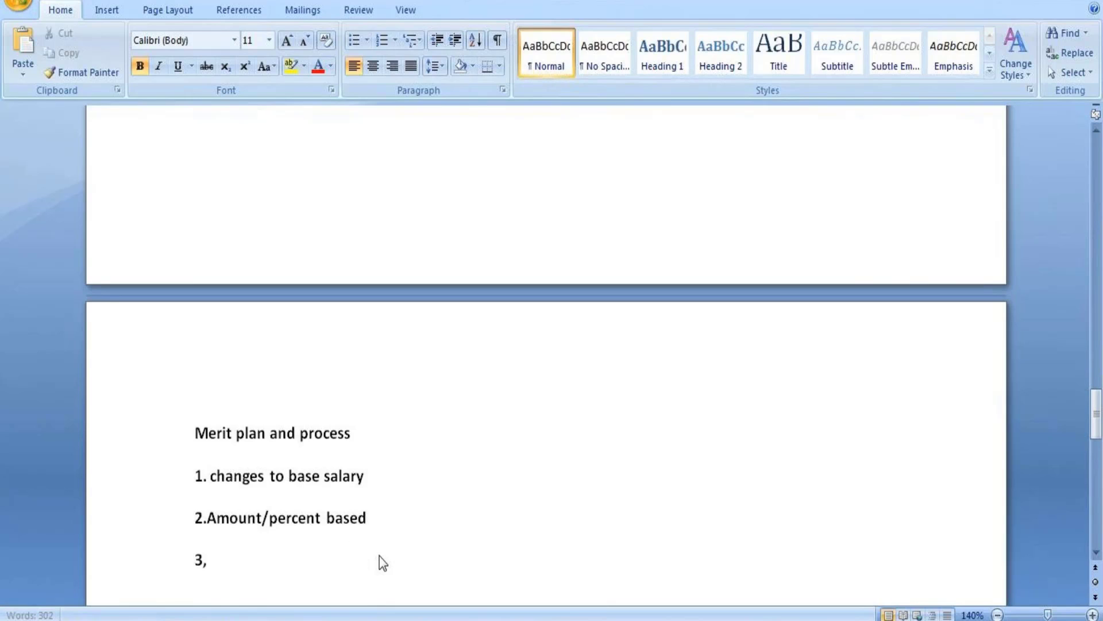
key(BackSpace)
text(.)
Finish the third point so it reads '3.eligibility rule'.
text(eligib)
text(il)
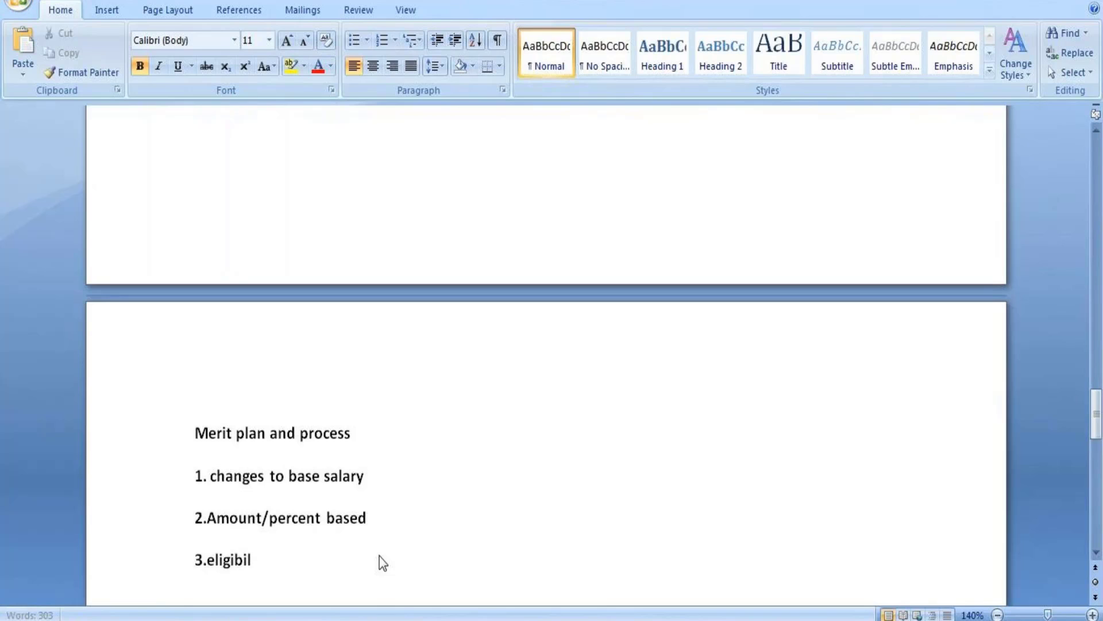
text(ity)
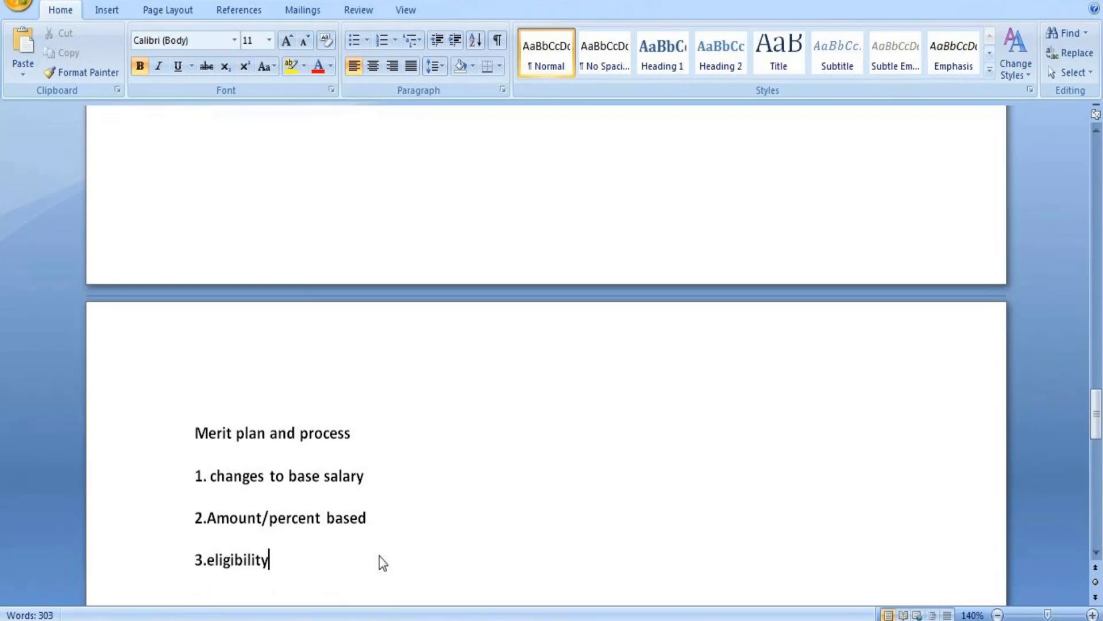
text(rule)
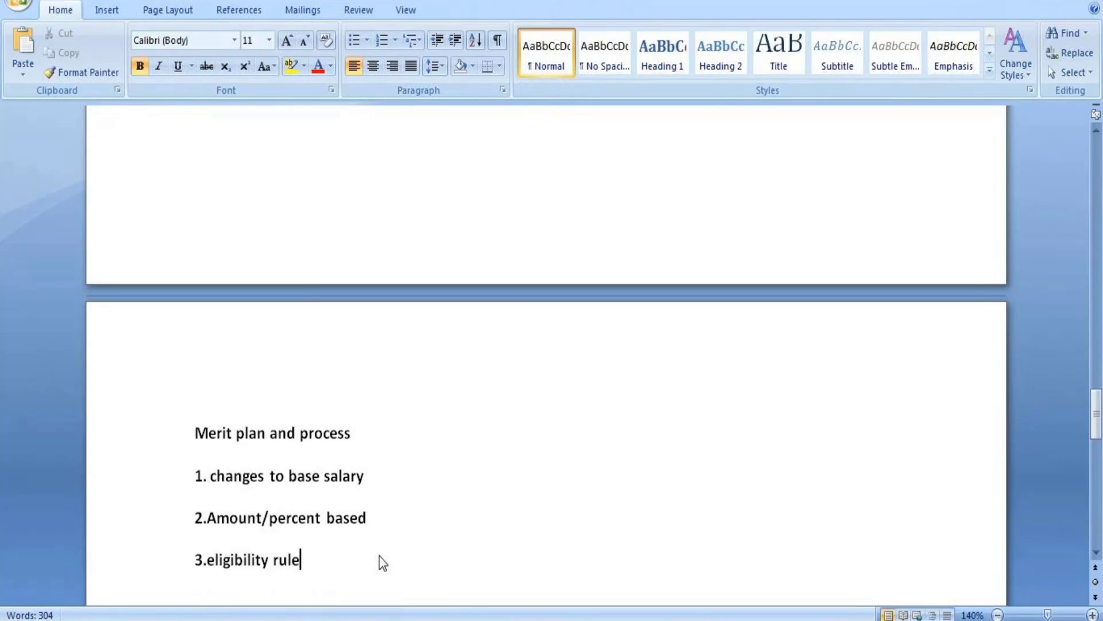
scroll(383, 563, down, 1)
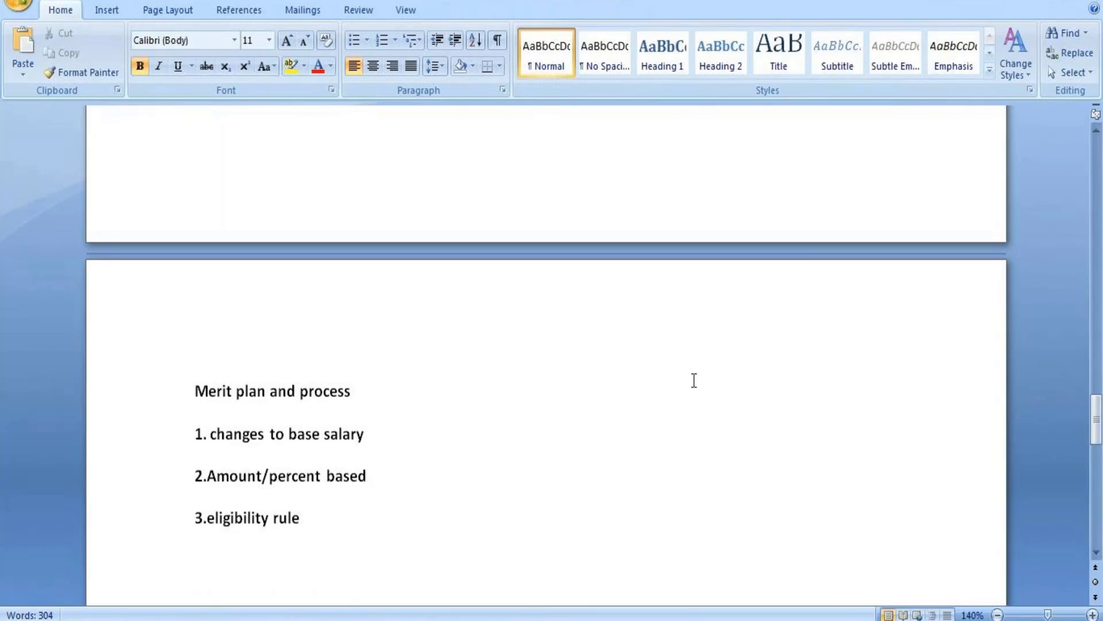
Add '4. Allow Override' as the fourth item of the list.
text(4. Allow )
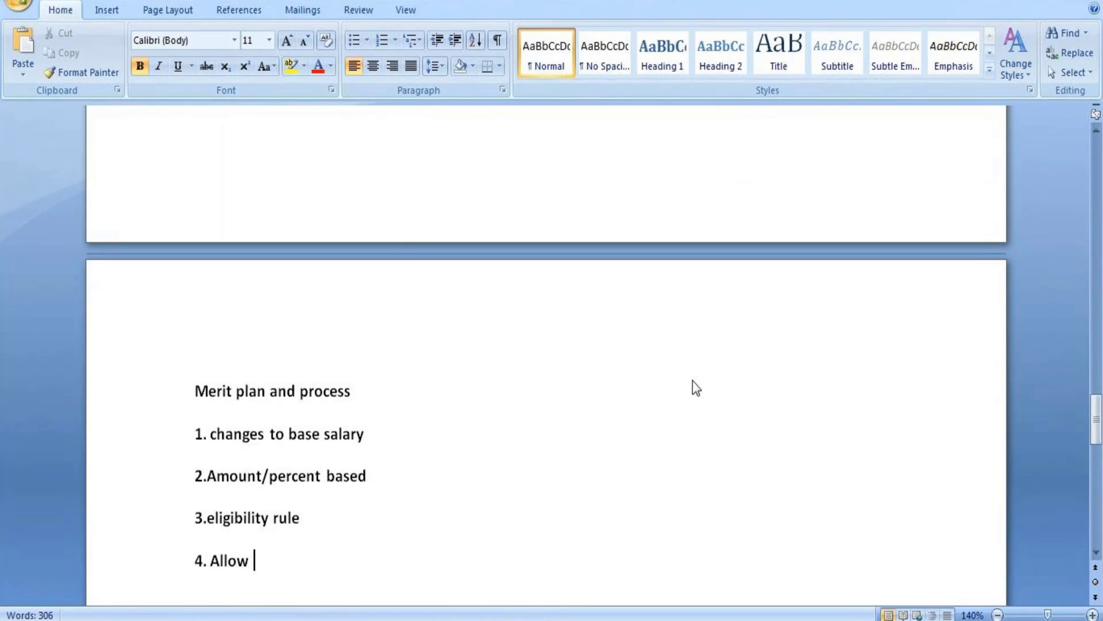
text(Overrid)
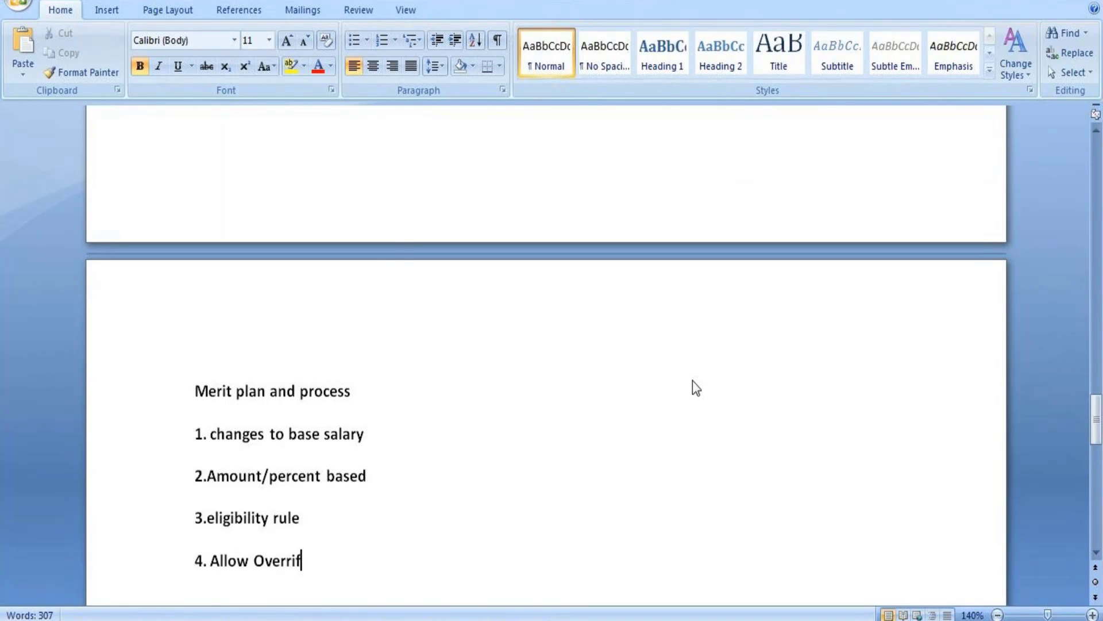
text(e)
scroll(1074, 277, down, 1)
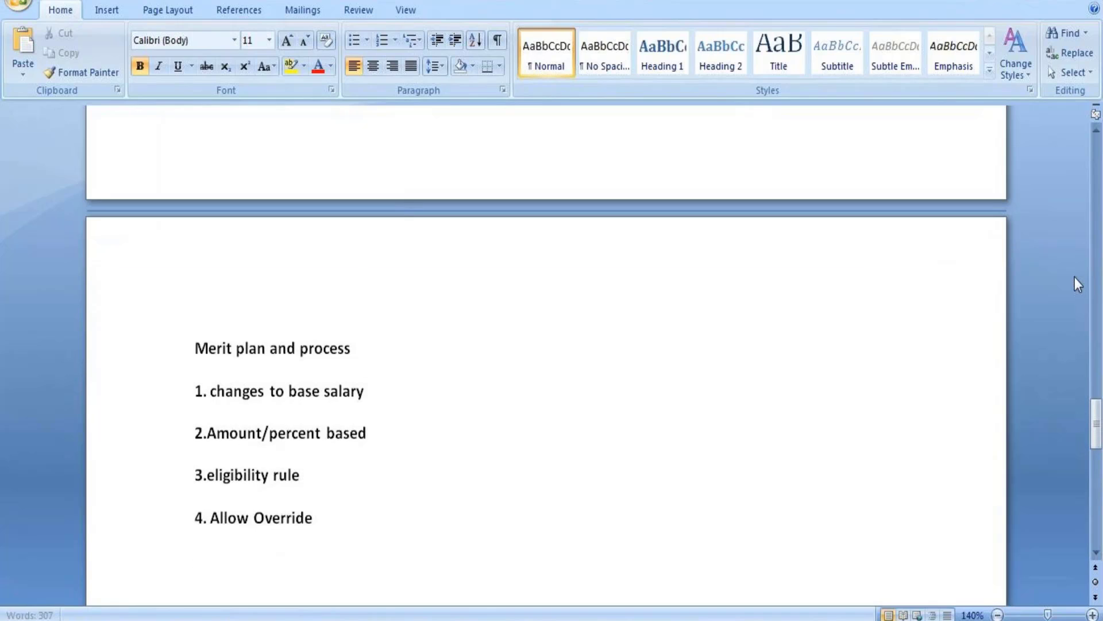
Start item '5. Manage Basis Total - when you want to apply for the t…', with 'otal primary compensato' landing on the heading line.
text(5. Manage)
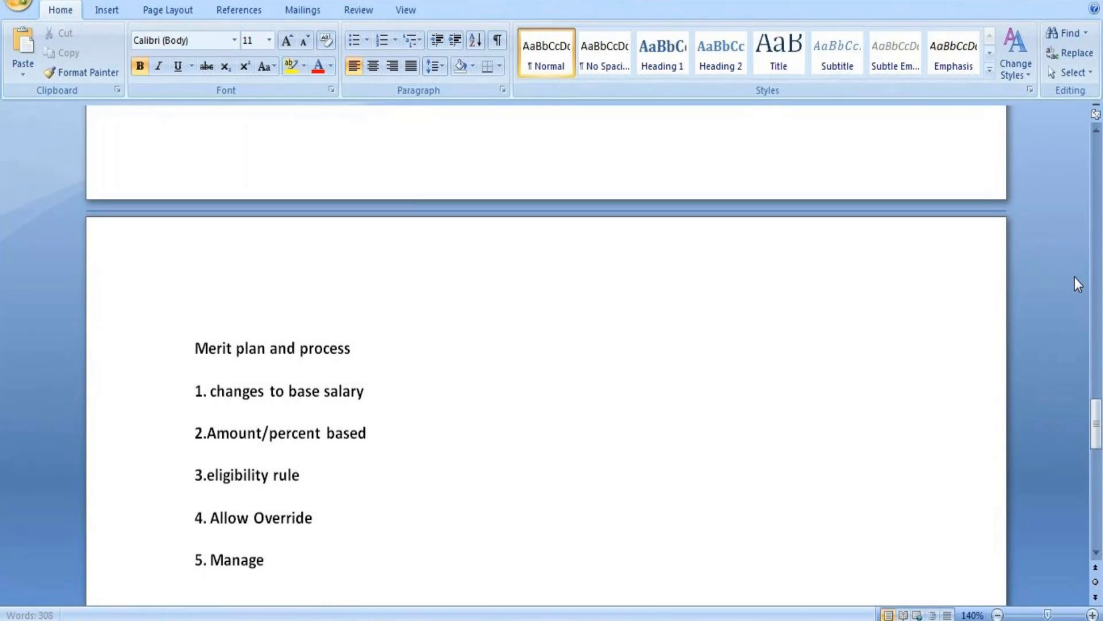
text( Ba)
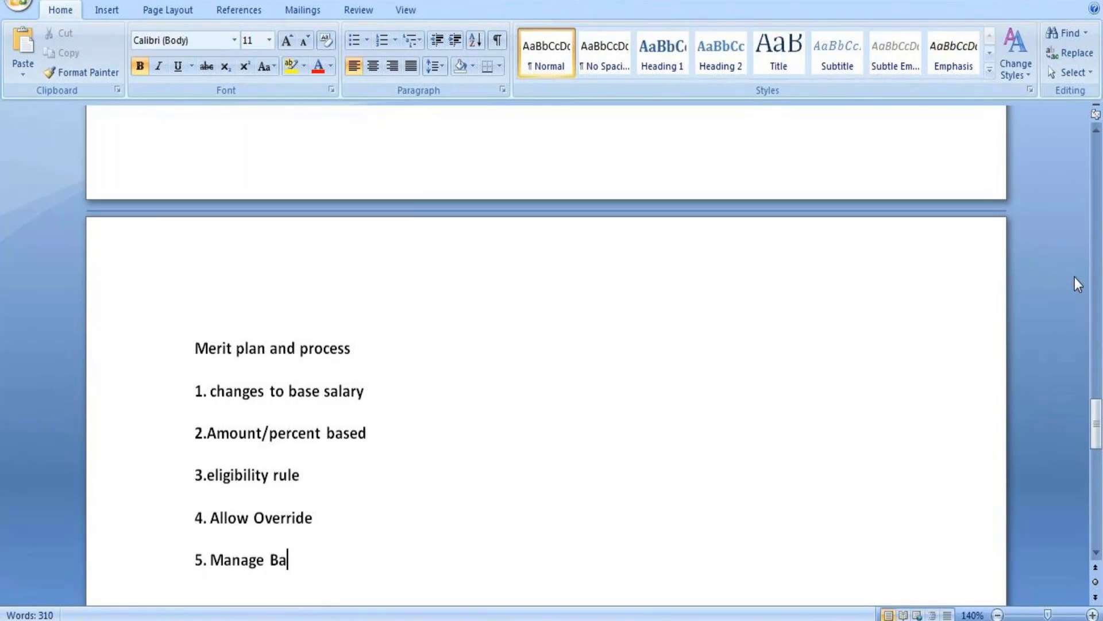
text(sis Total)
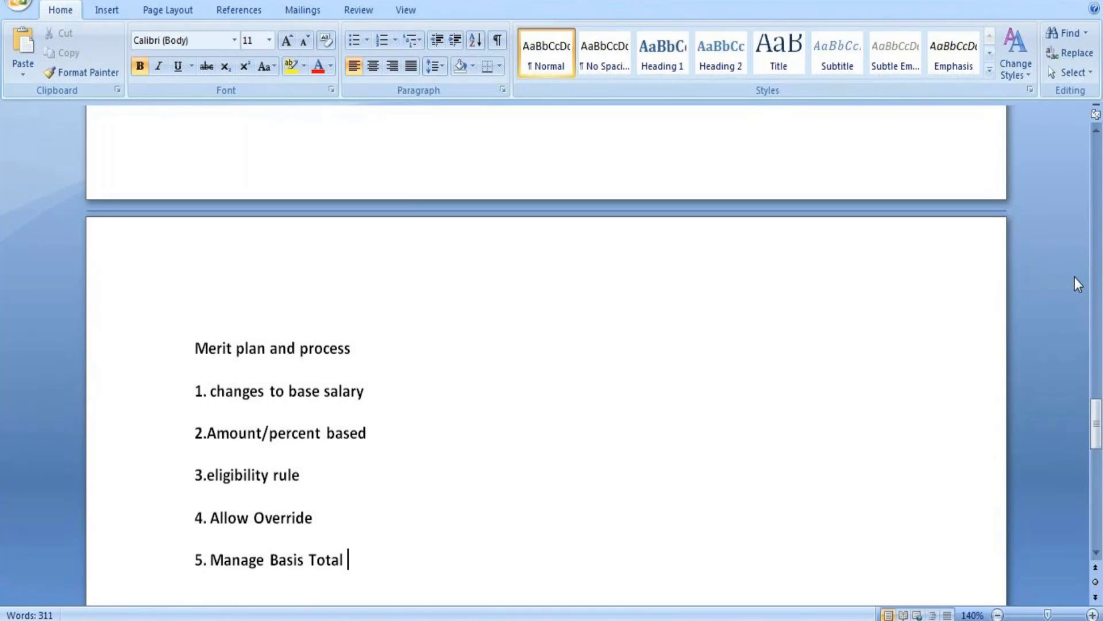
text(- whe)
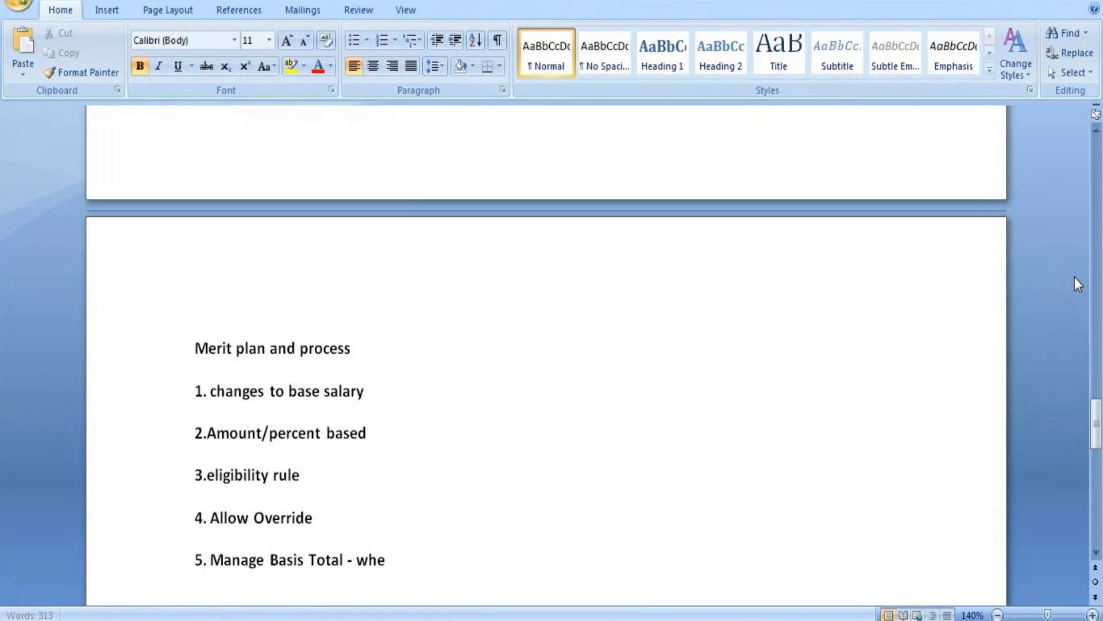
text(n you)
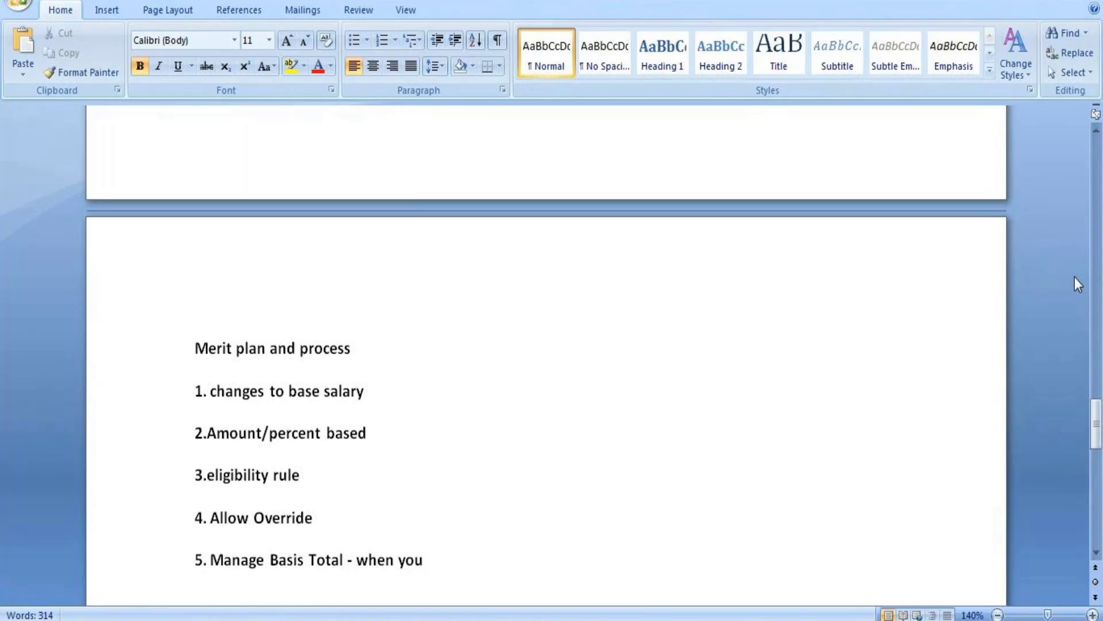
text( want t)
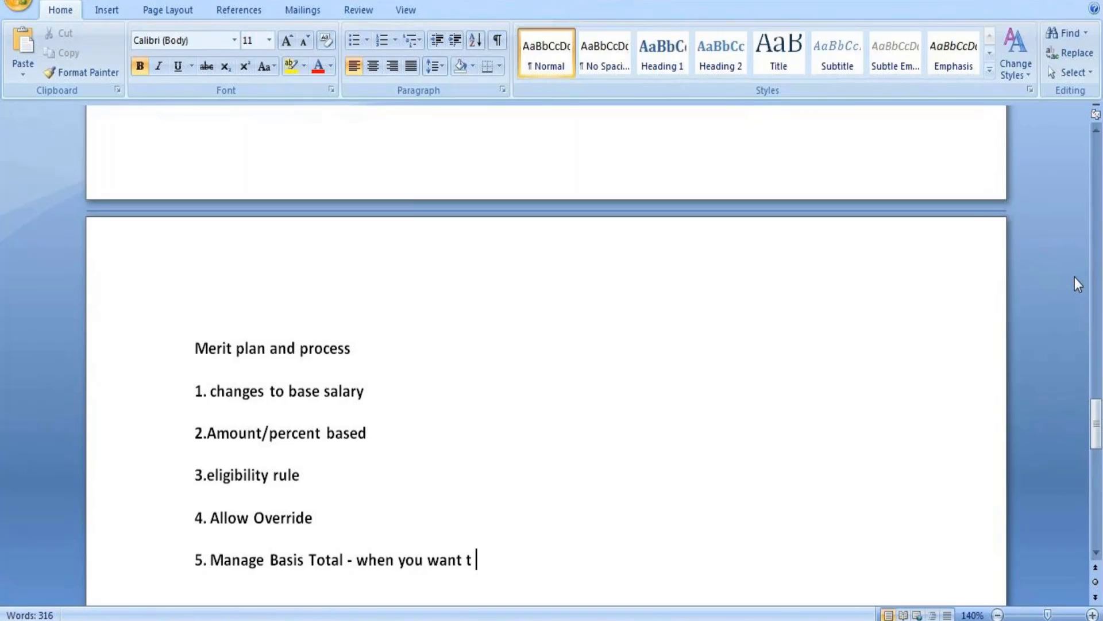
text(o app)
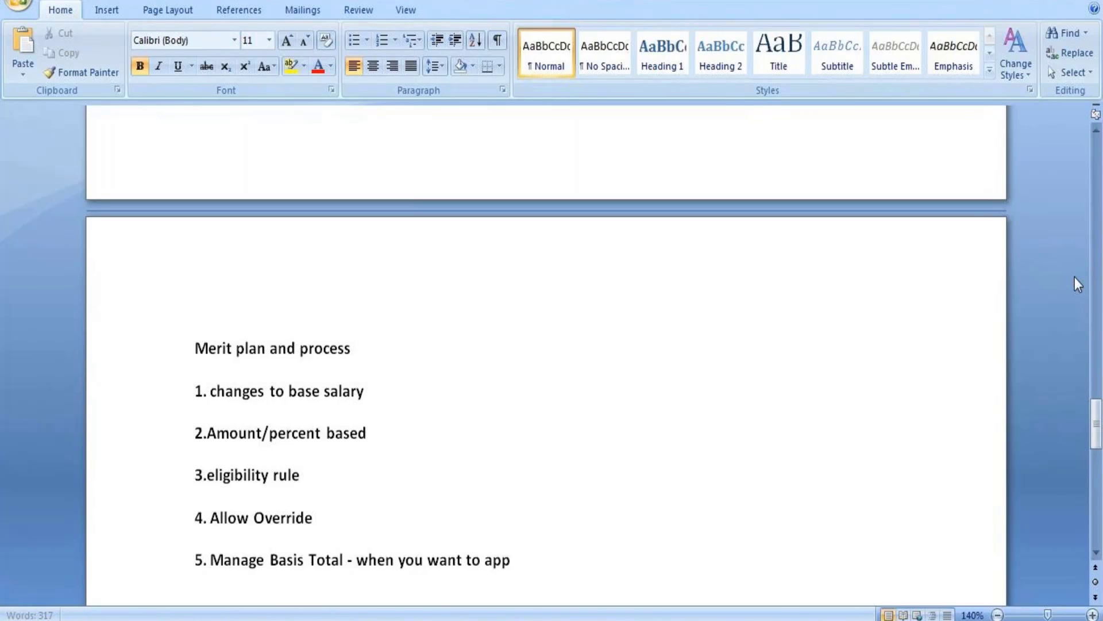
text(ly for the t)
key(Up)
key(Up)
key(Up)
key(Up)
key(Up)
text(ota)
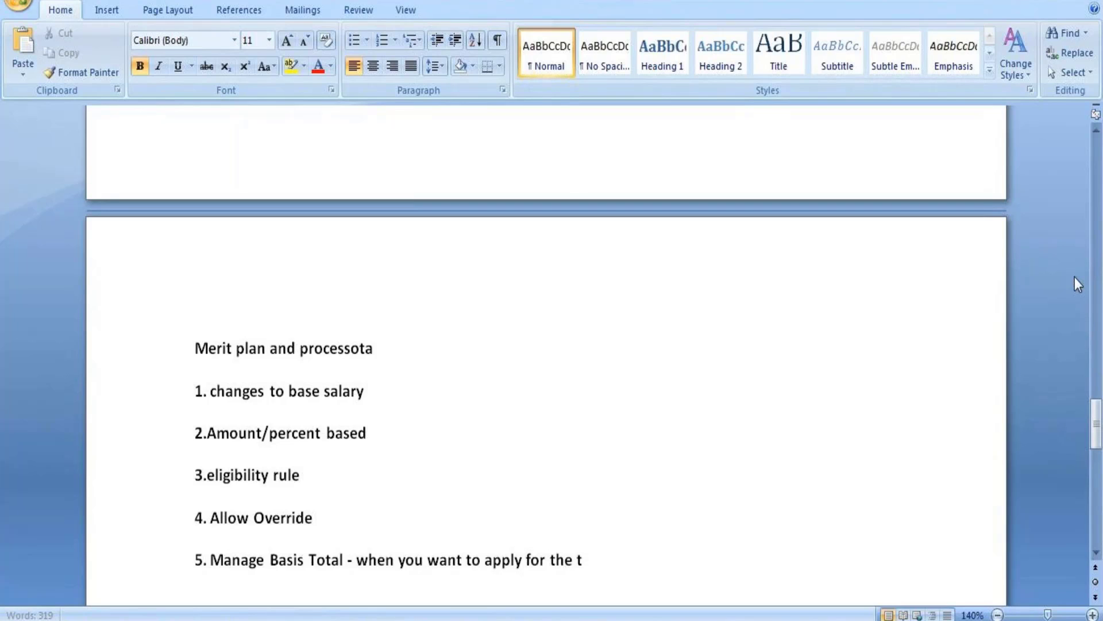
text(l primary )
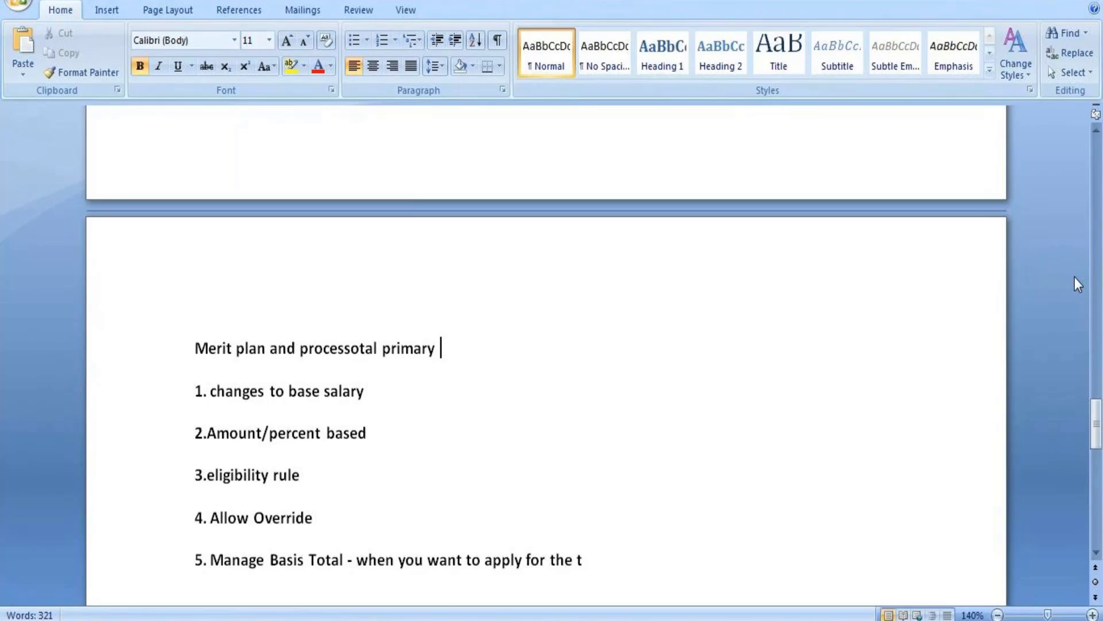
text(compensa)
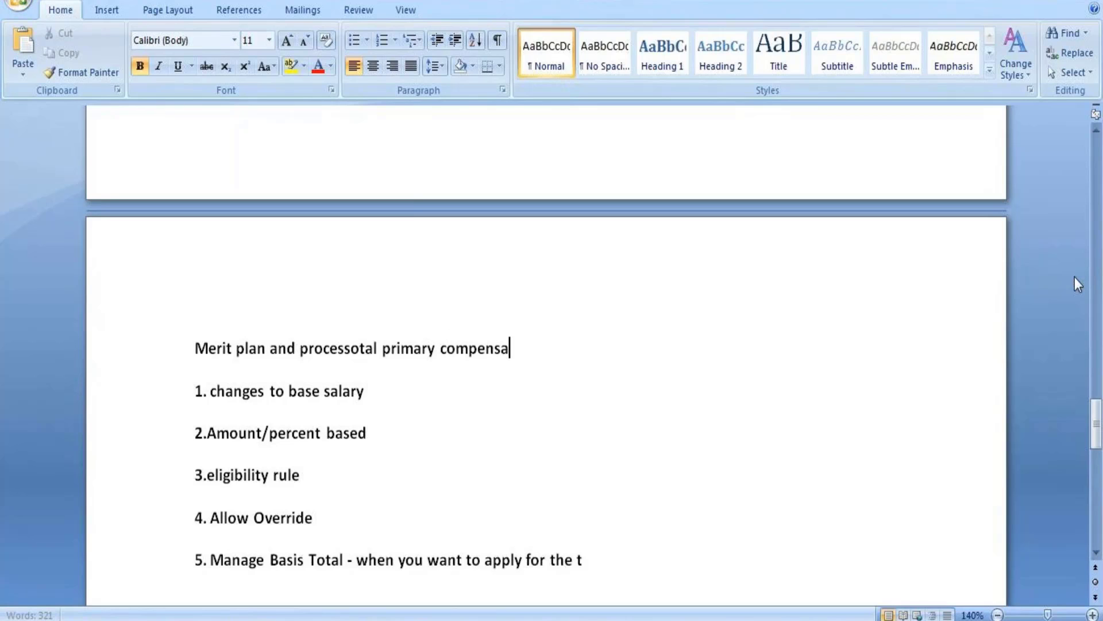
text(to)
Move the stray 'primary compensat' phrase from the heading into item 5, ending it 'instead of total base pay'.
key(BackSpace)
drag(384, 347, 479, 357)
key(ctrl+c)
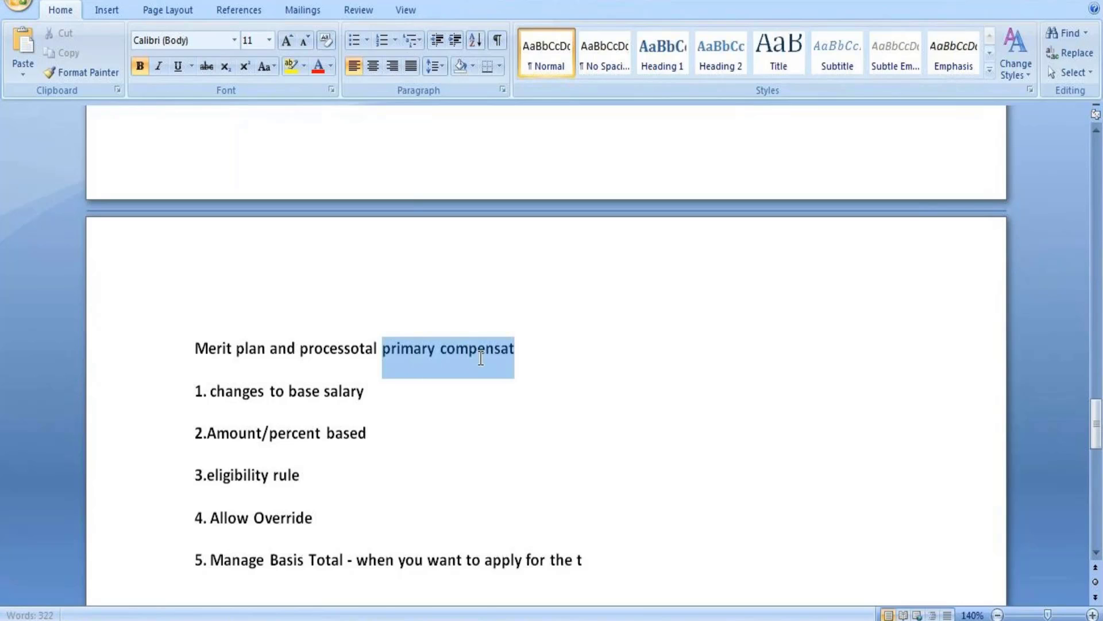
key(Delete)
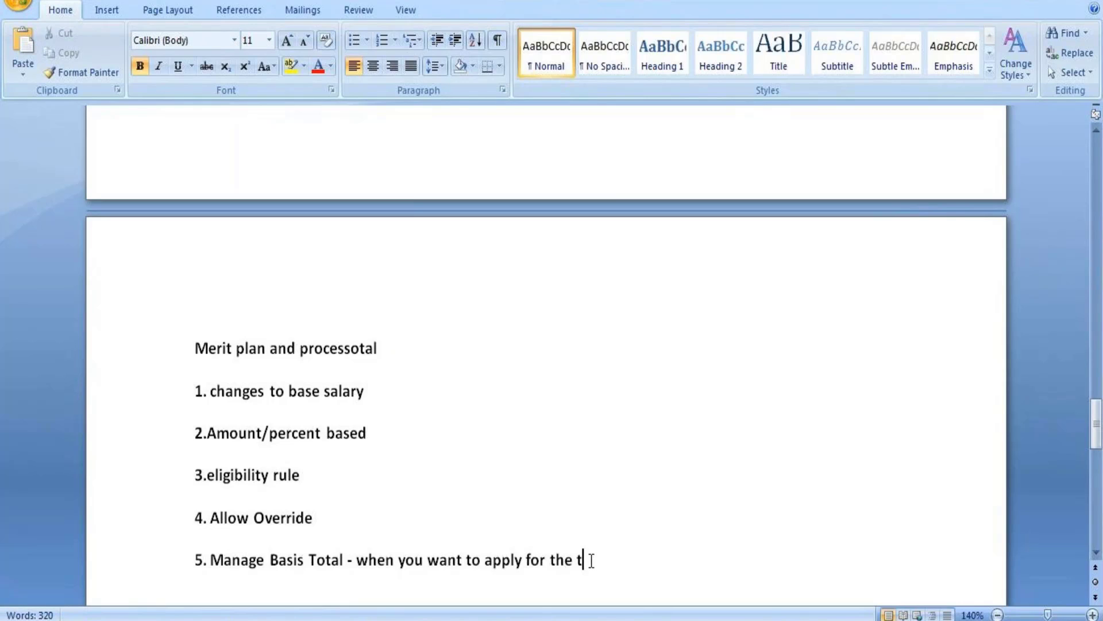
key(ctrl+v)
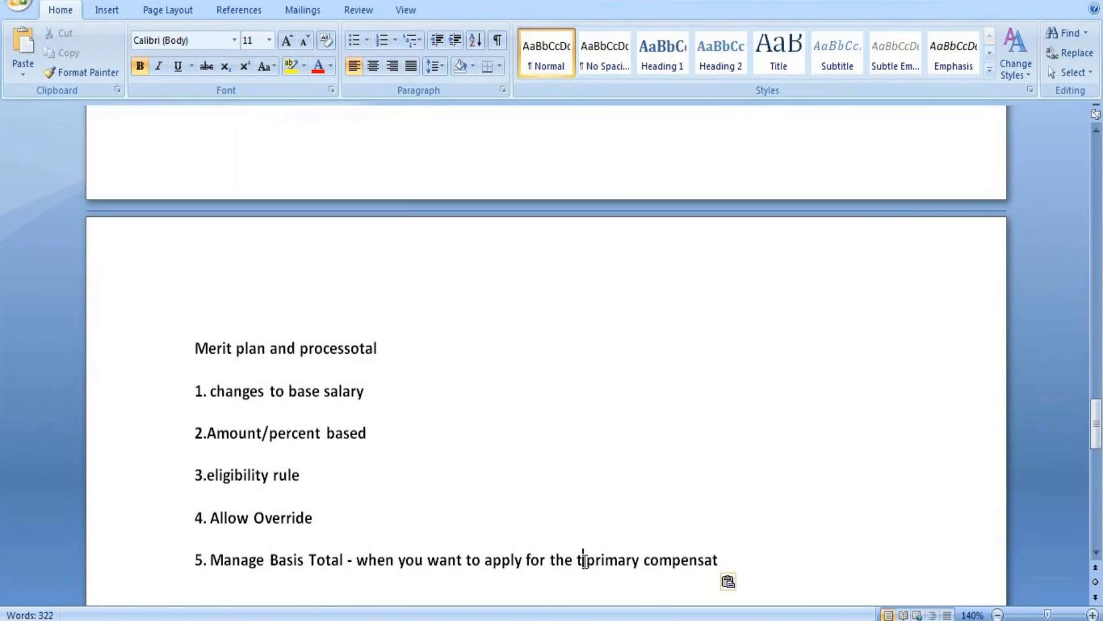
text(ota)
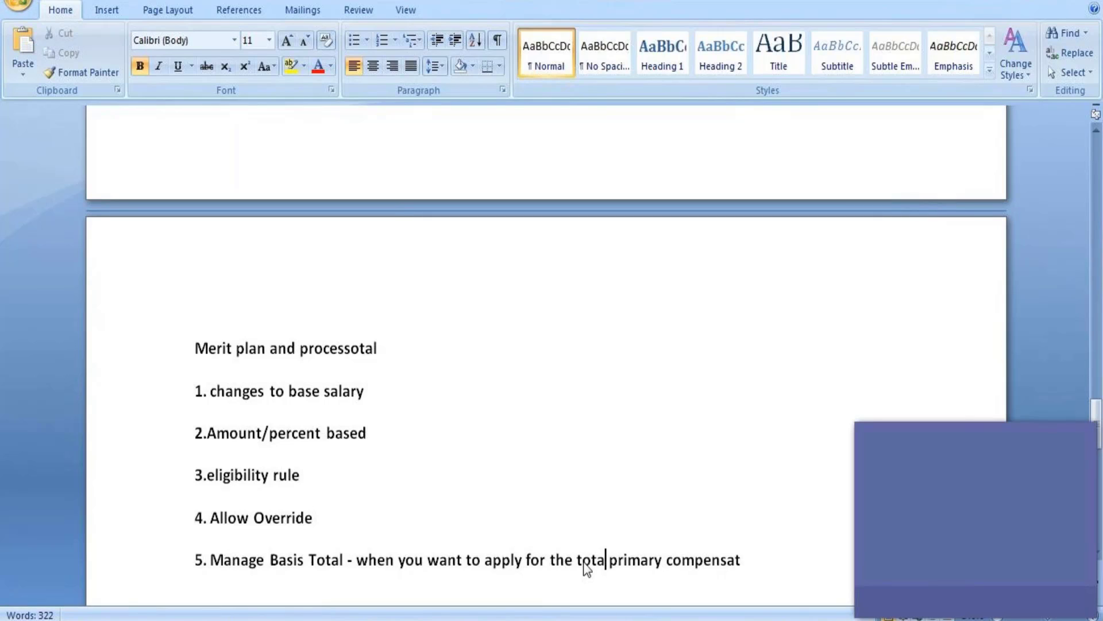
text(l)
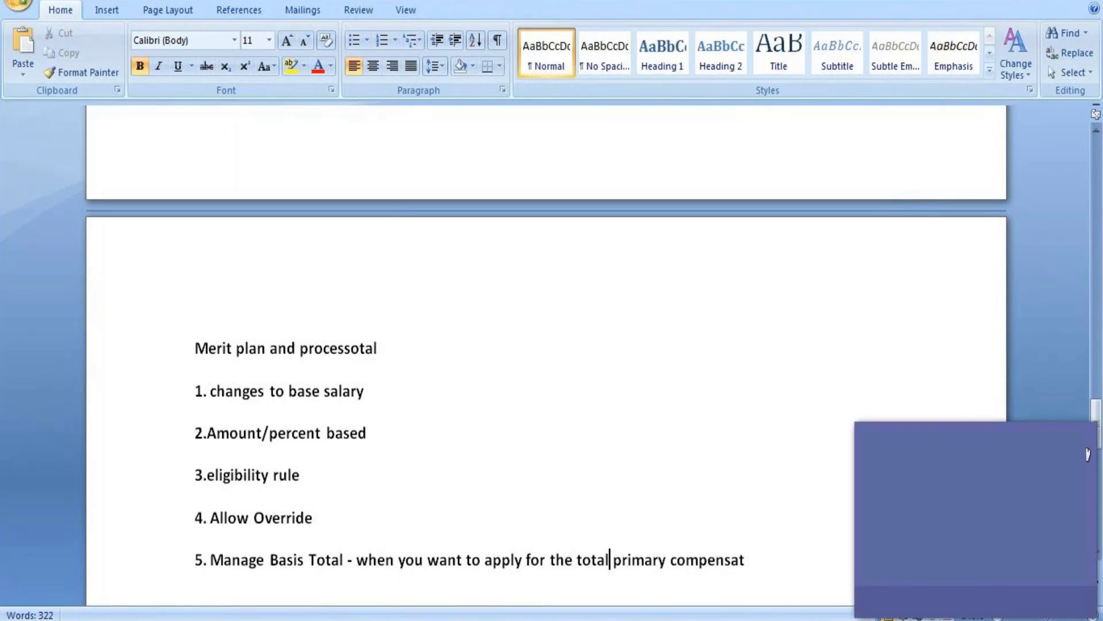
click(1071, 436)
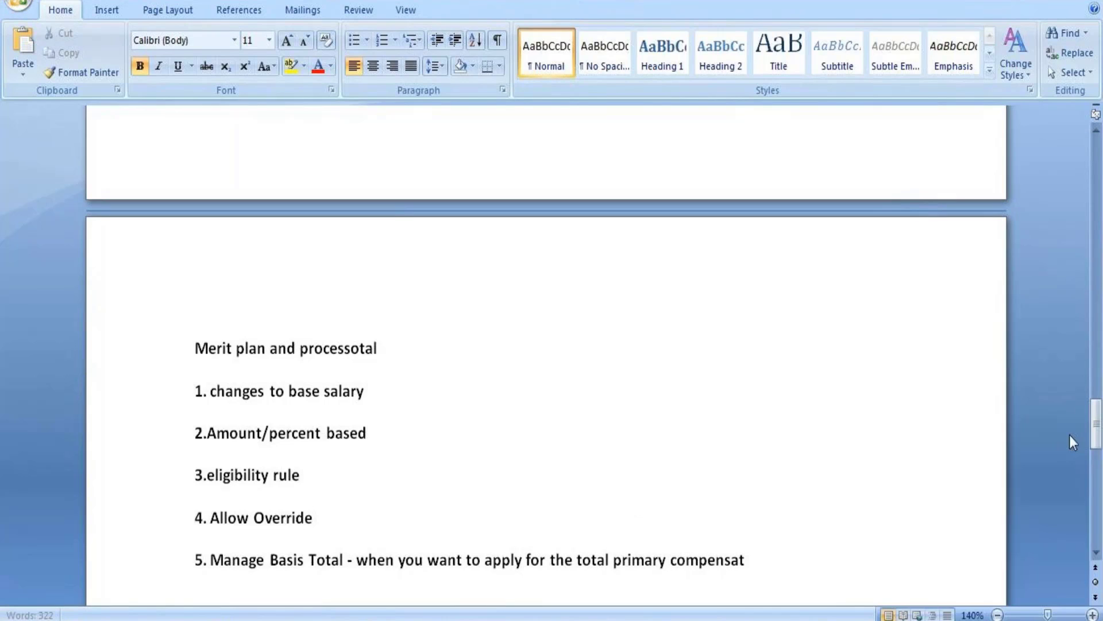
click(747, 559)
text(ion instead of)
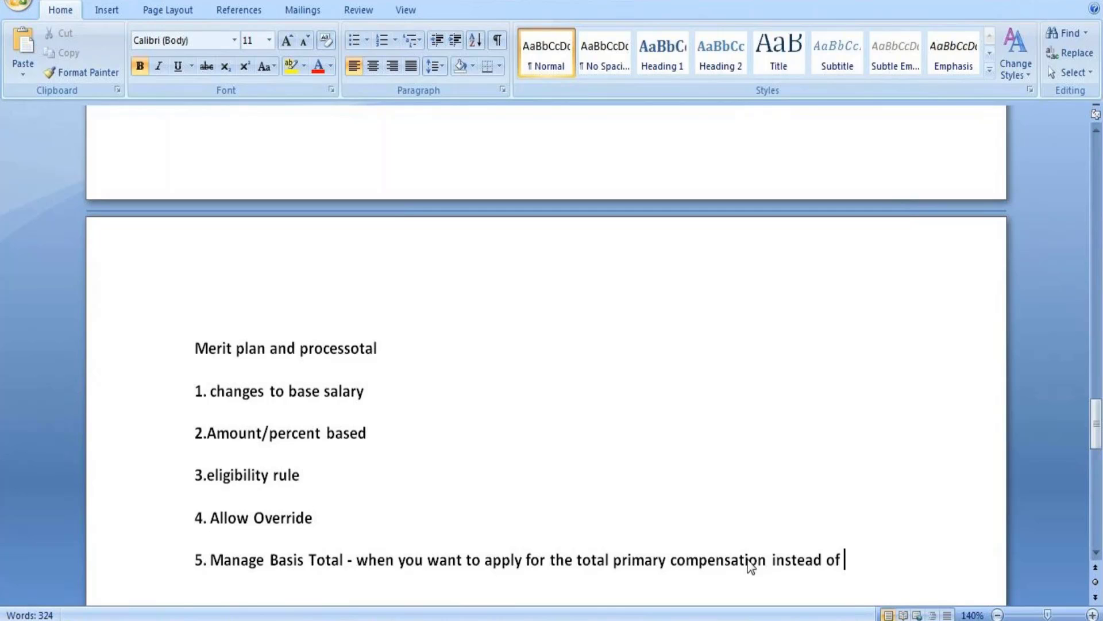
text( total)
text(base )
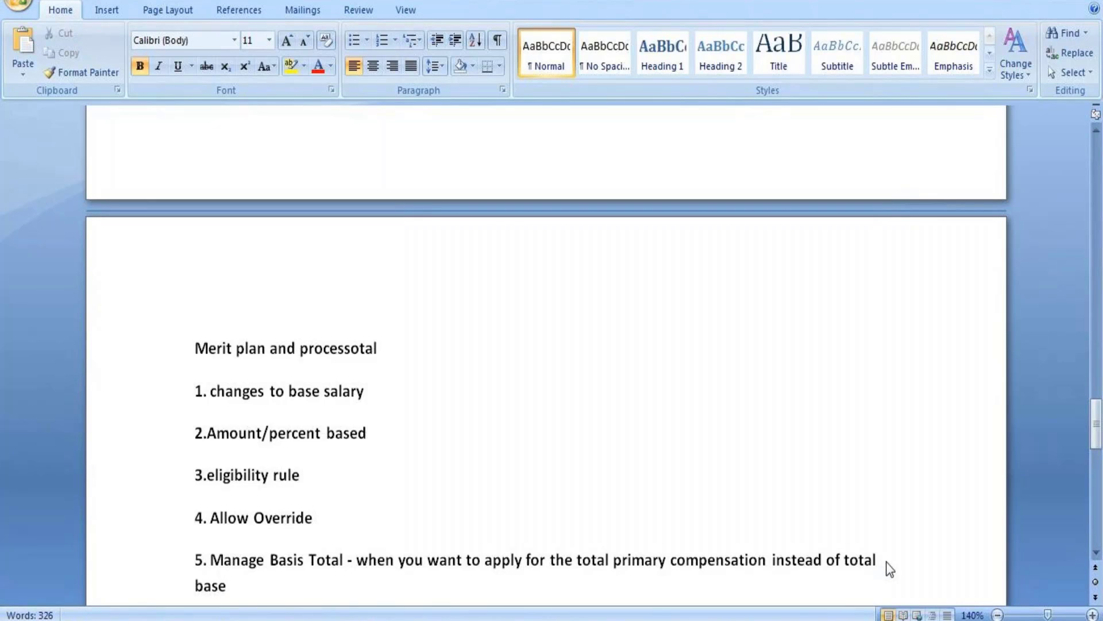
text(pay)
Add item '6. Allow target Overide - permit the entry of a taret percent for employee'.
key(Return)
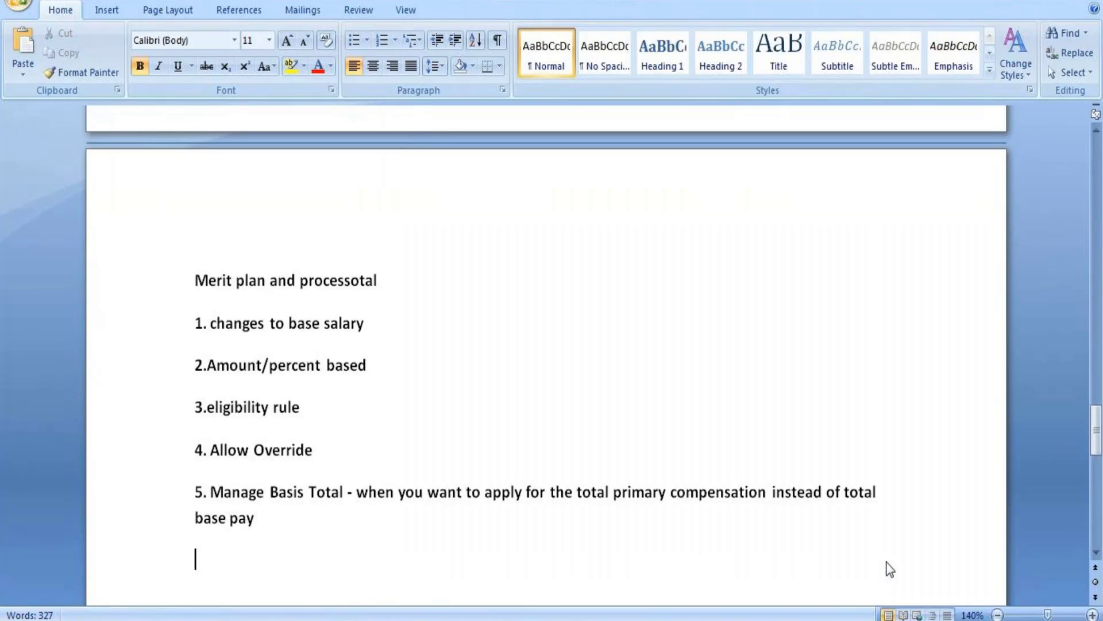
text(6. Allow target )
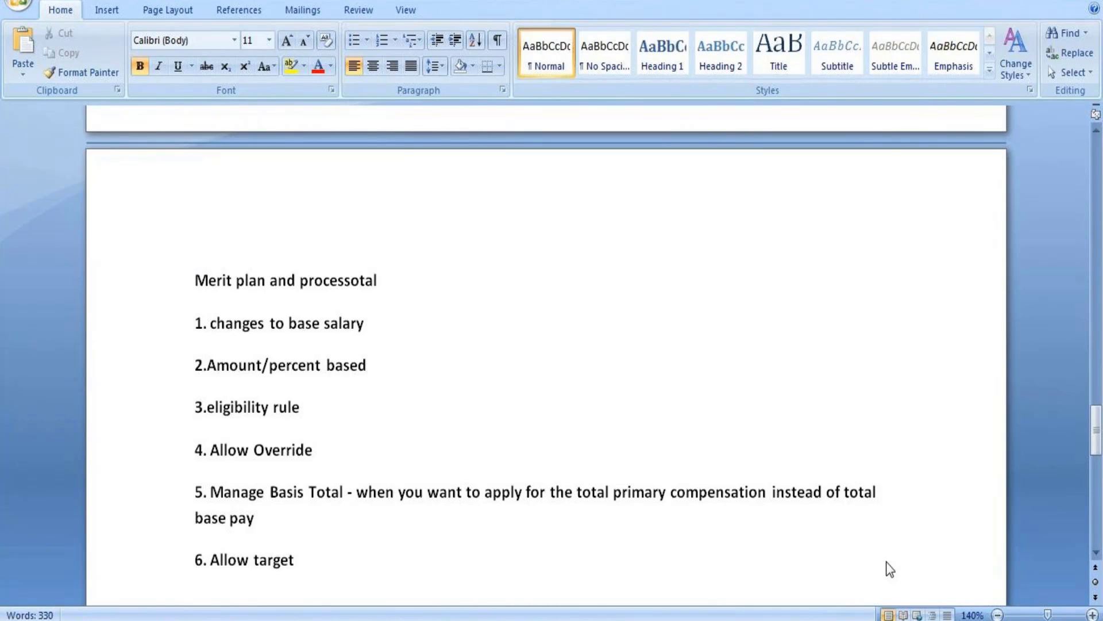
text(Overide -)
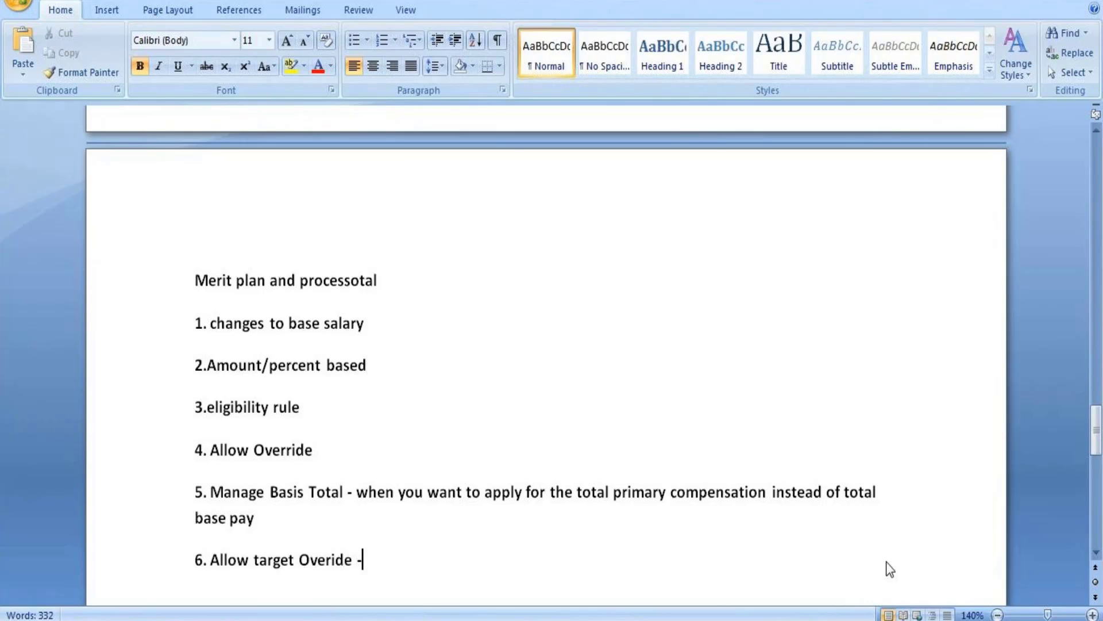
text(per)
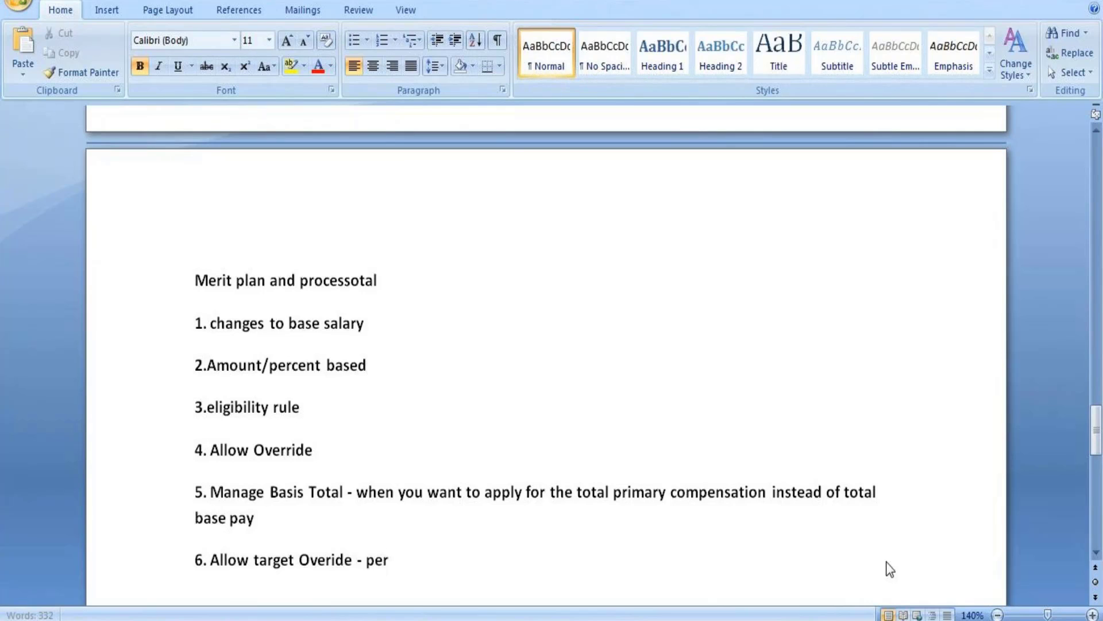
text(mit the entry )
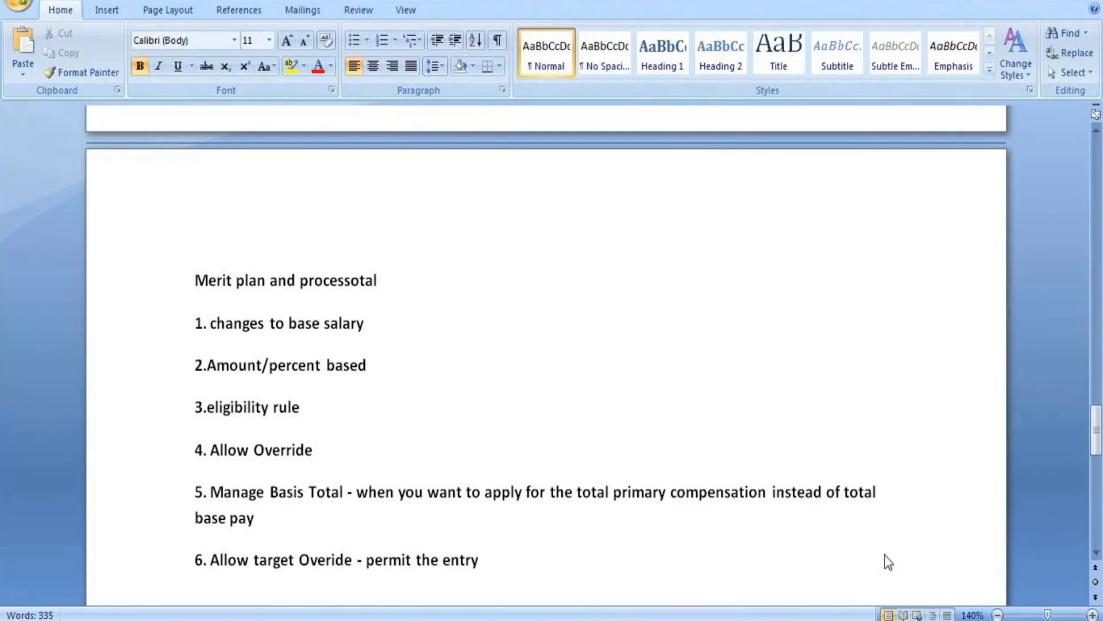
text(of a)
text( taret)
text( p)
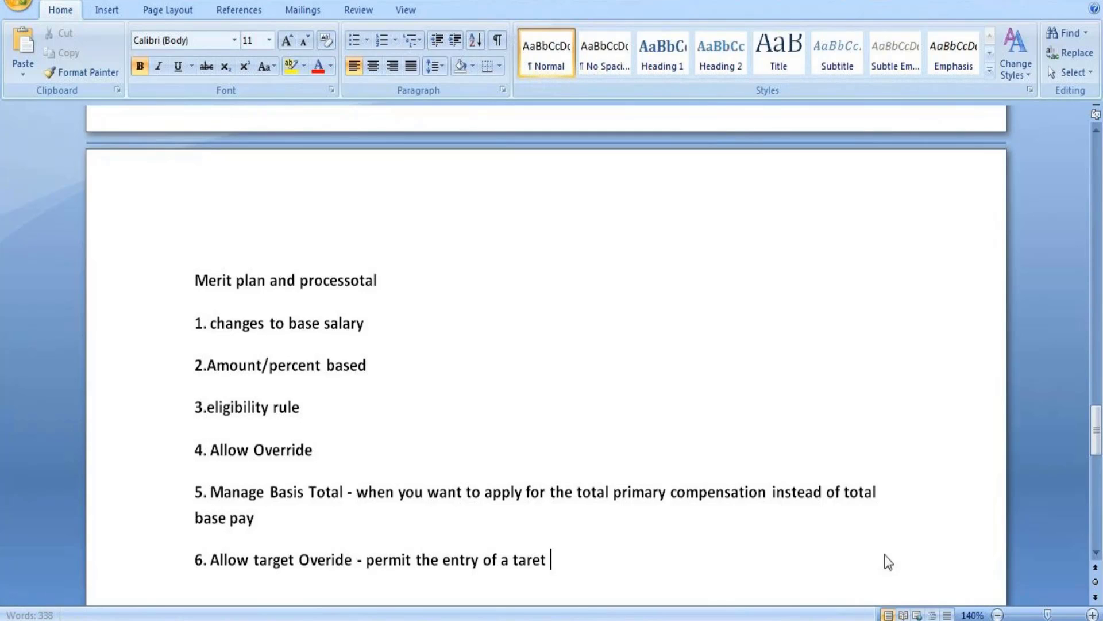
text(ercent)
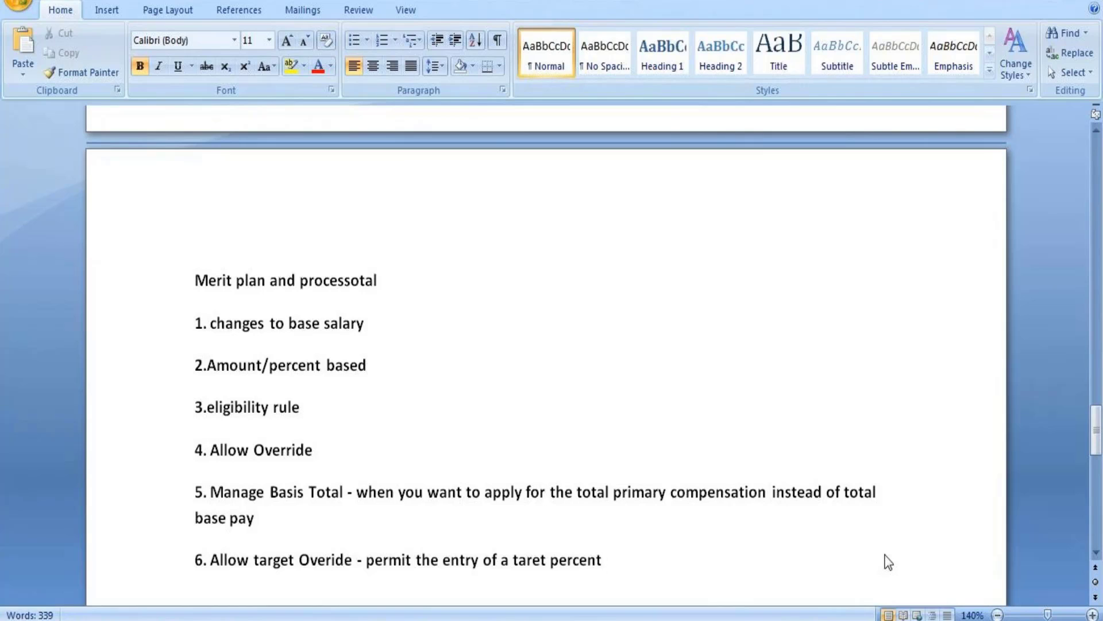
text( for employee)
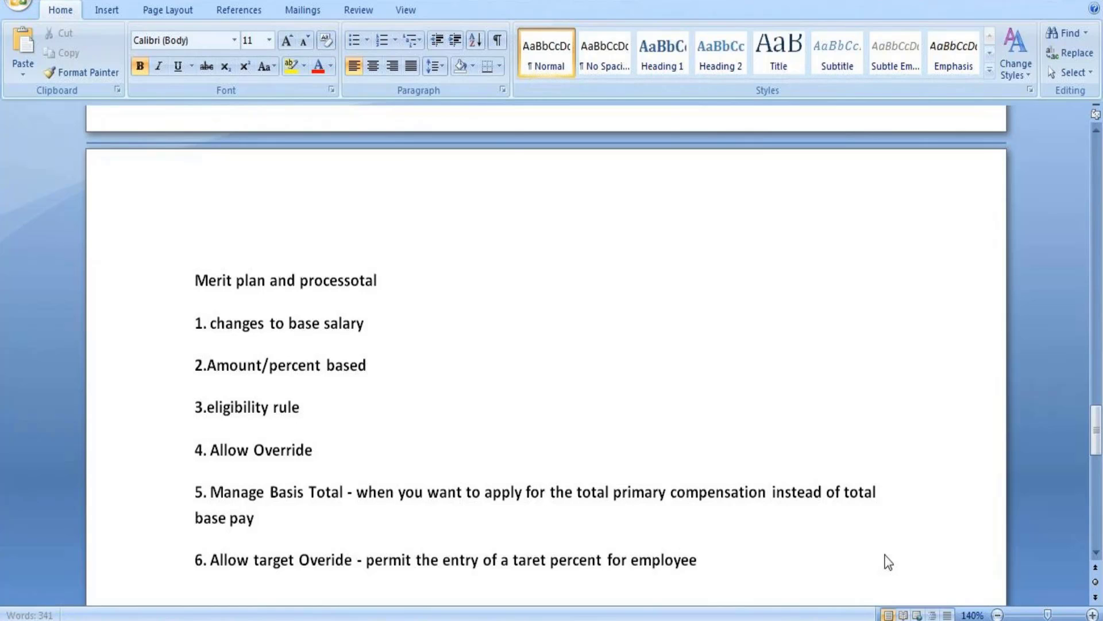
Add item '7. Hide Taret - Hides target from employee' and begin item 8 with '8.'.
key(Return)
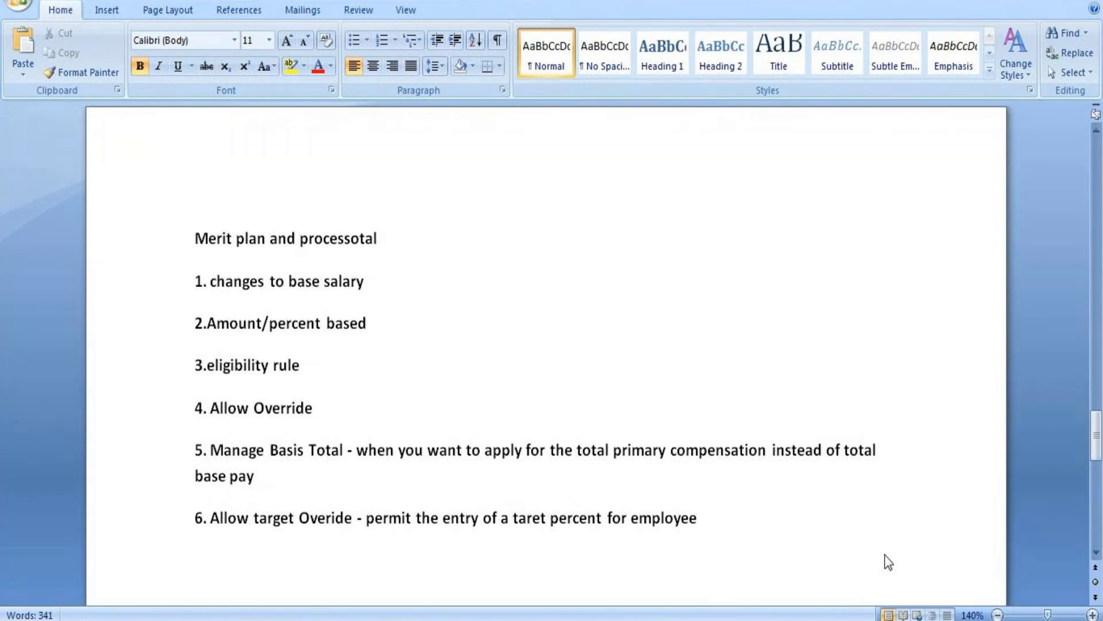
text(7.)
text(Hide )
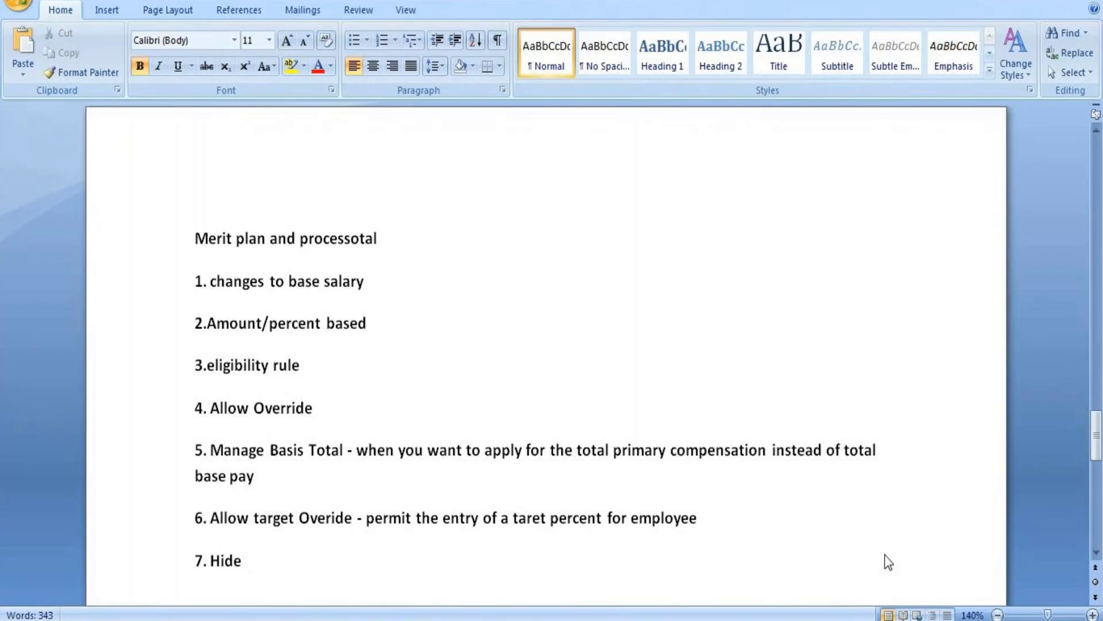
text(Taret)
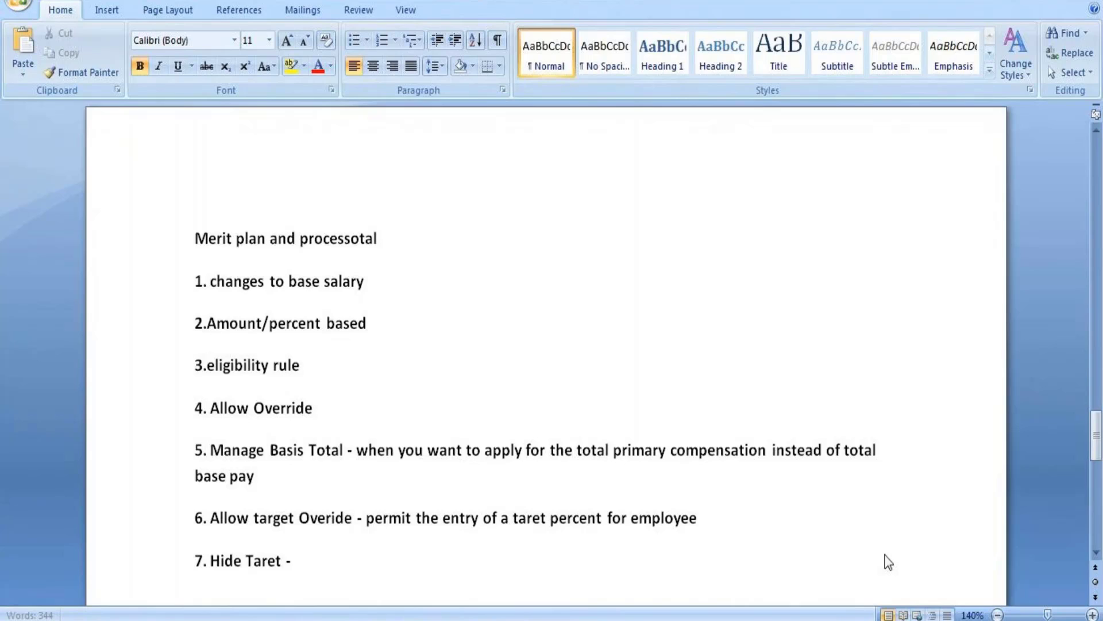
text( - Hides targer)
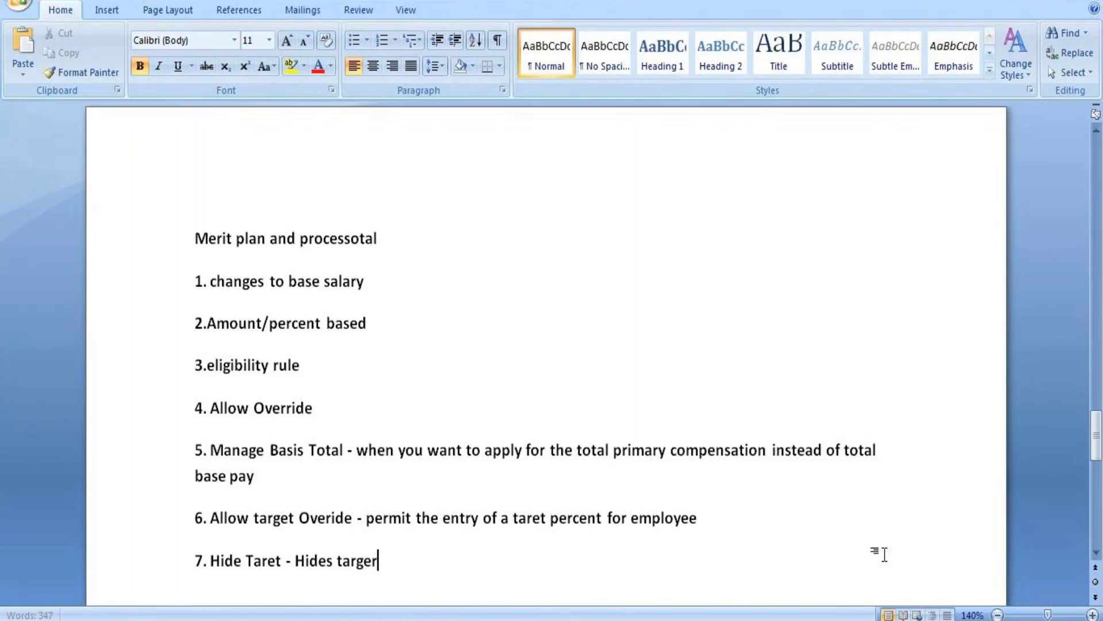
key(BackSpace)
text(t )
text(from emp)
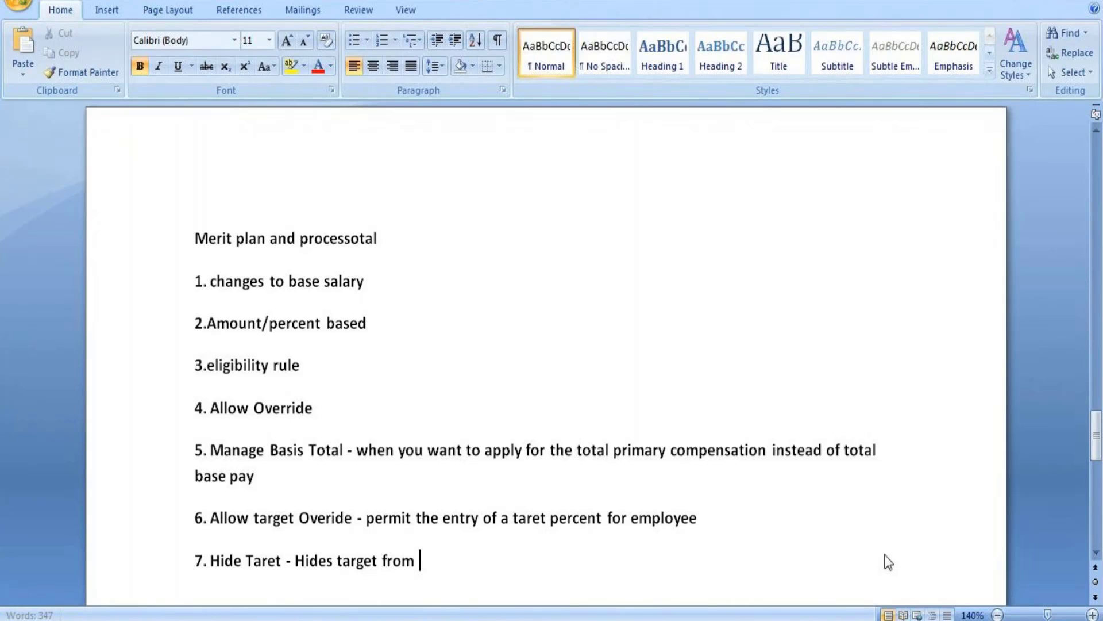
text(loyee)
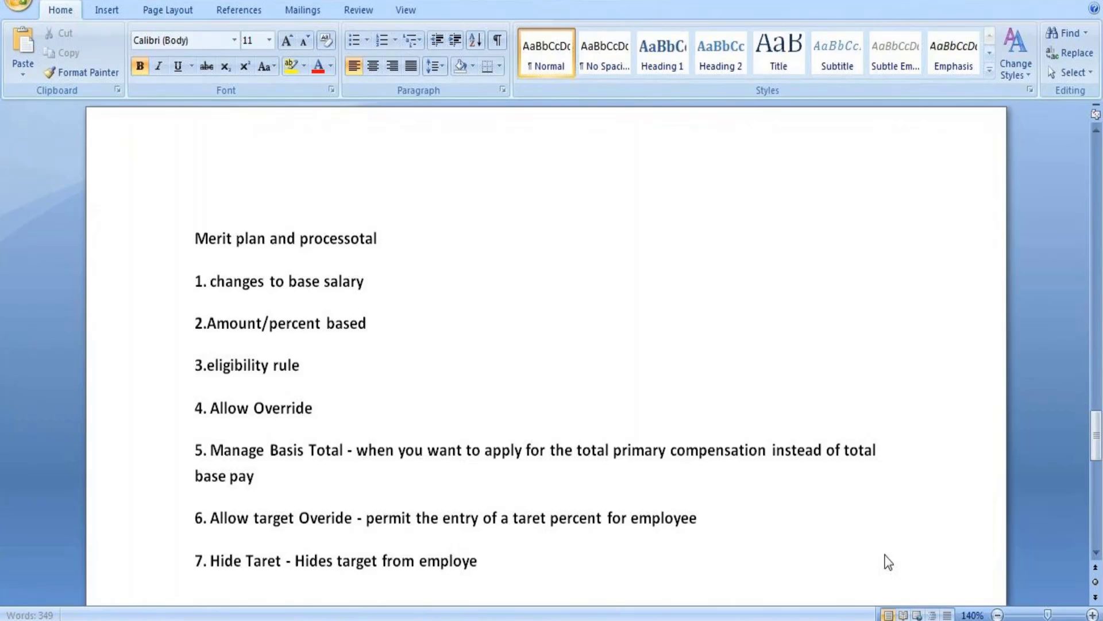
key(Return)
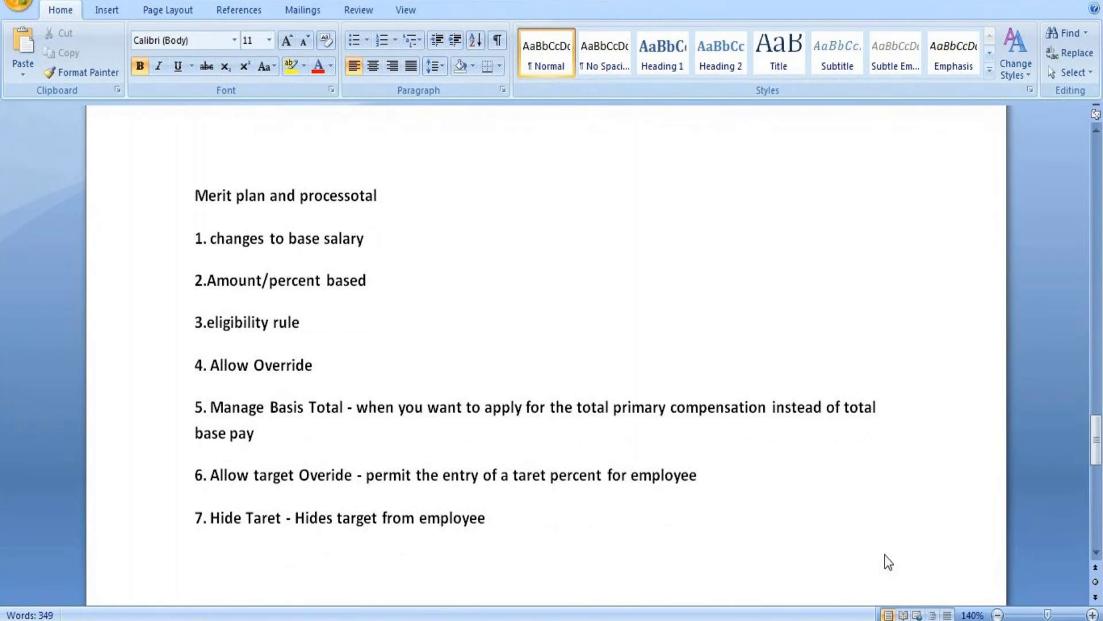
text(8.)
Complete item 8 as '8. Target Percent', fixing its spelling, and begin item '9.' below.
text(Taret)
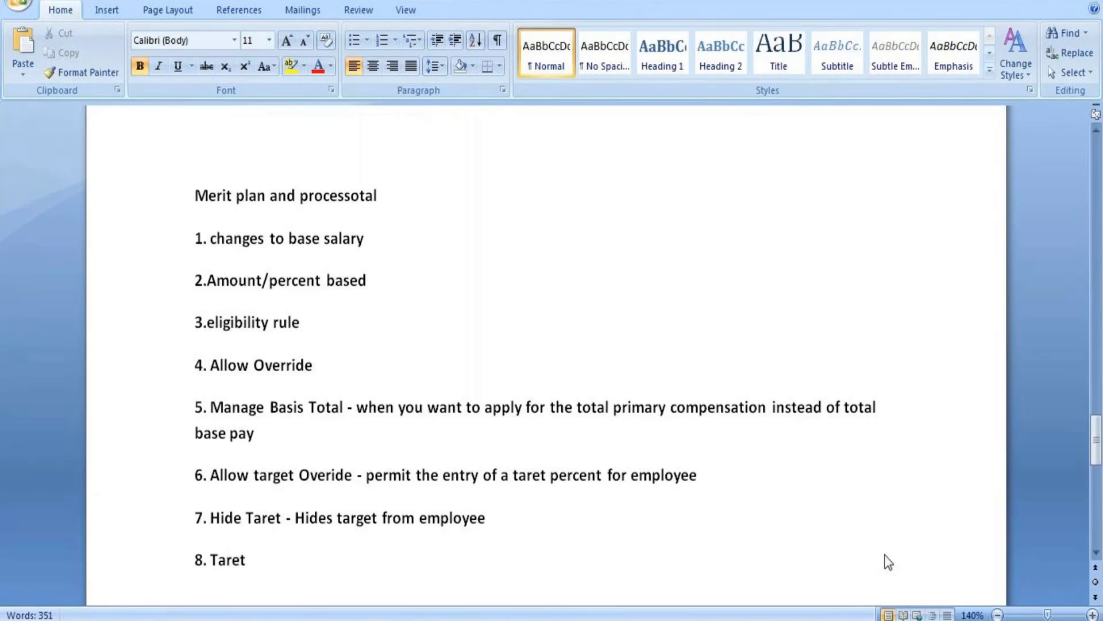
key(BackSpace)
key(BackSpace)
key(BackSpace)
text(rg)
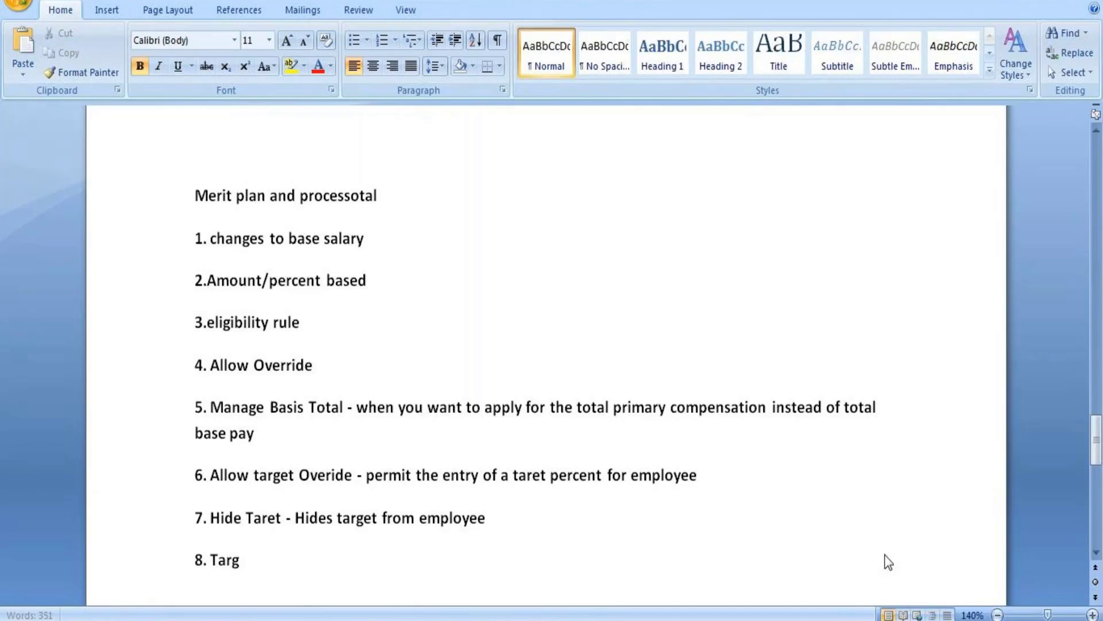
key(BackSpace)
text(get)
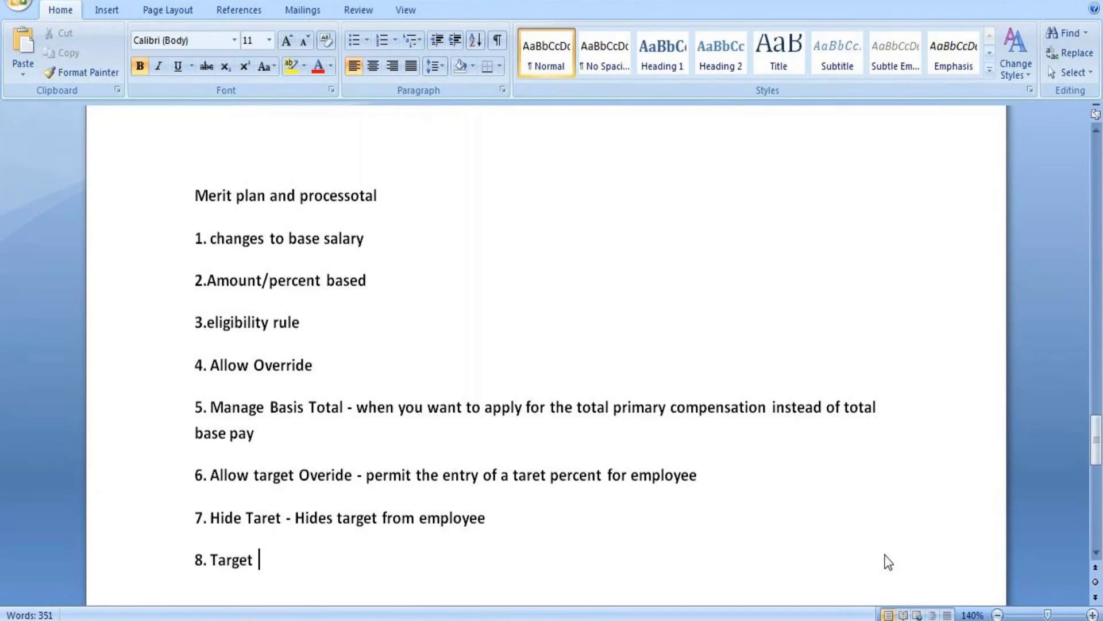
text( Percent)
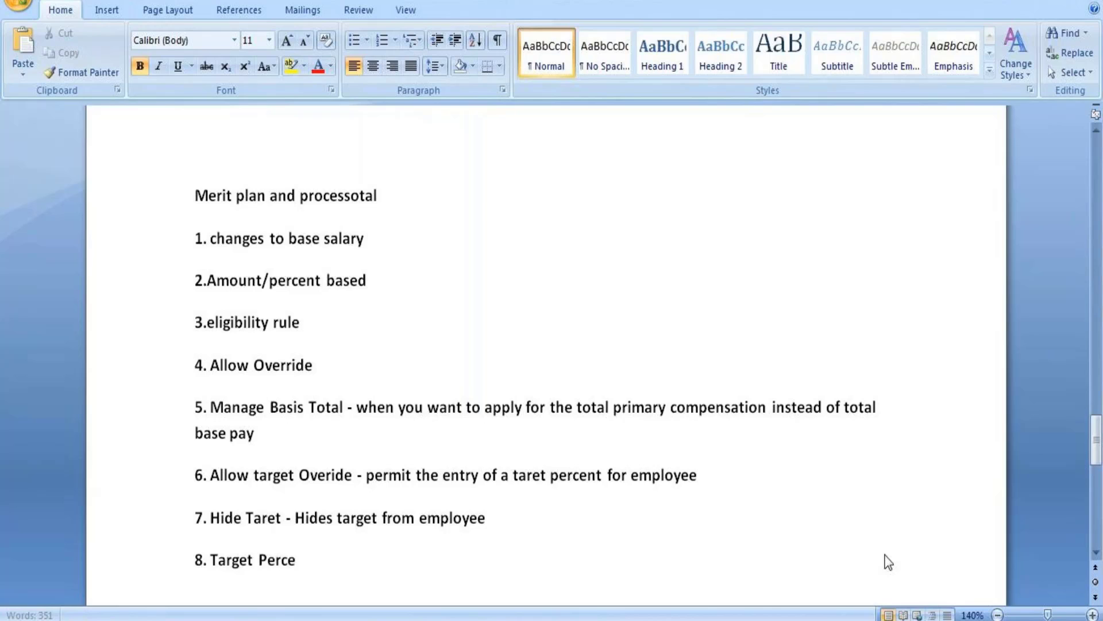
key(Return)
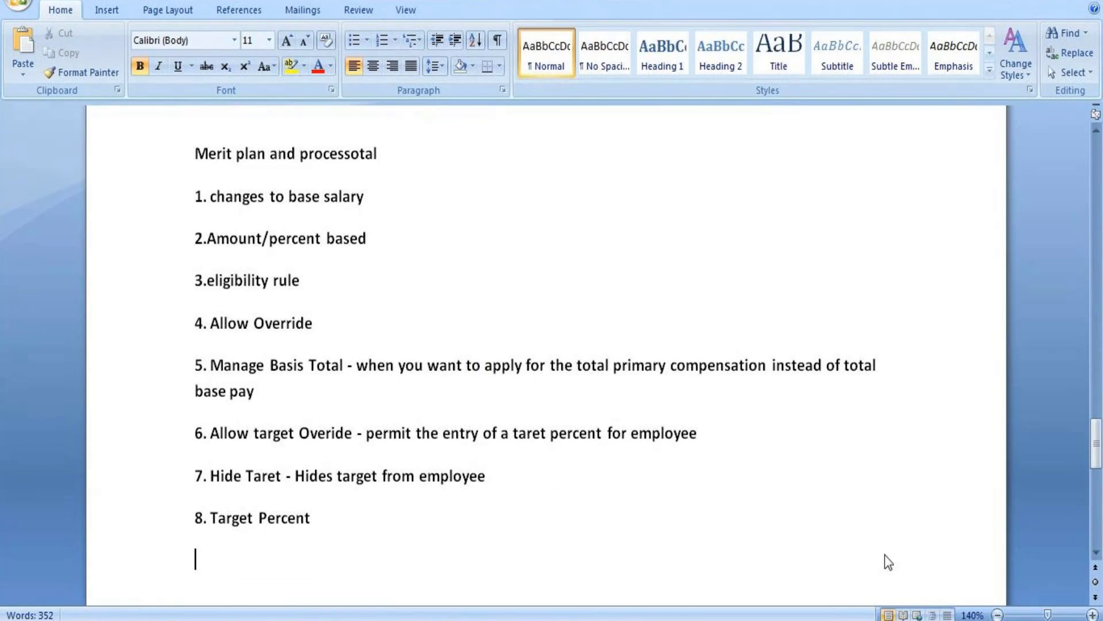
text(9)
click(323, 509)
click(216, 563)
text(.)
Finish item 9 as 'Reference currency - Single currency', correcting typos along the way.
text(Referenc)
click(215, 563)
key(BackSpace)
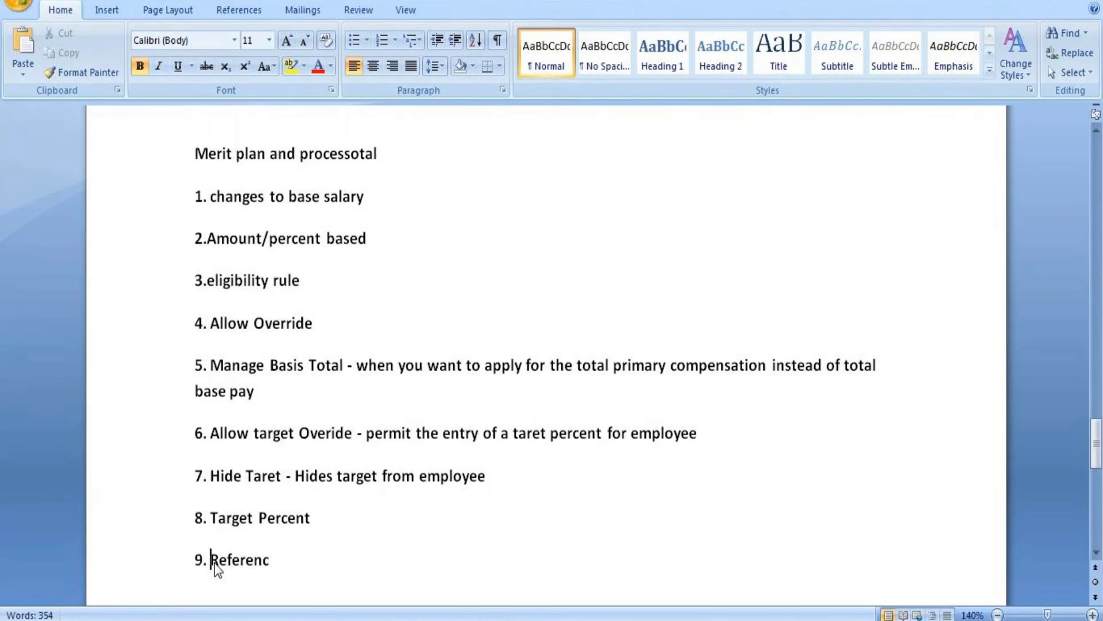
click(288, 552)
text(ent)
key(BackSpace)
text(cy - S)
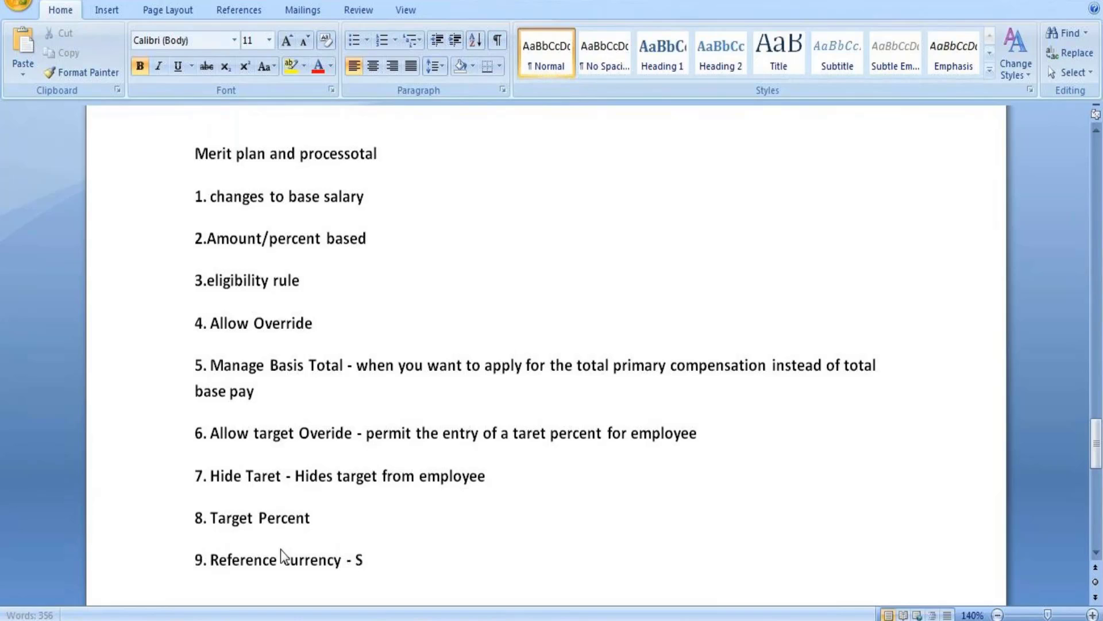
text(ingle currently)
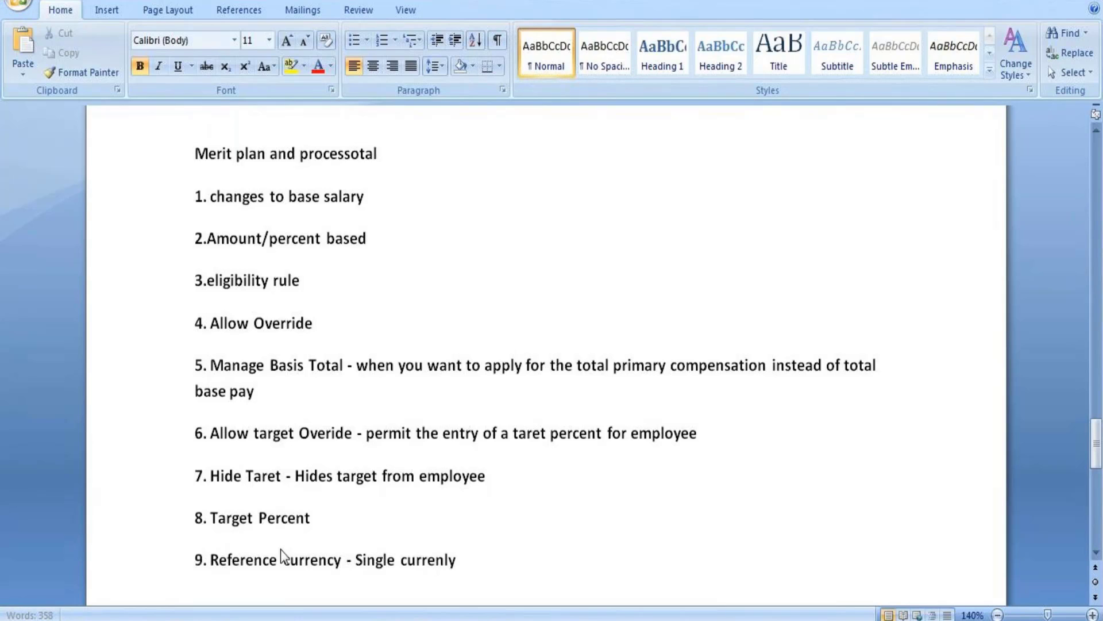
key(BackSpace)
key(BackSpace)
key(BackSpace)
text(cy)
Add item '10. Frequency - Uses to calculate the actual cost of the bonus'.
key(Return)
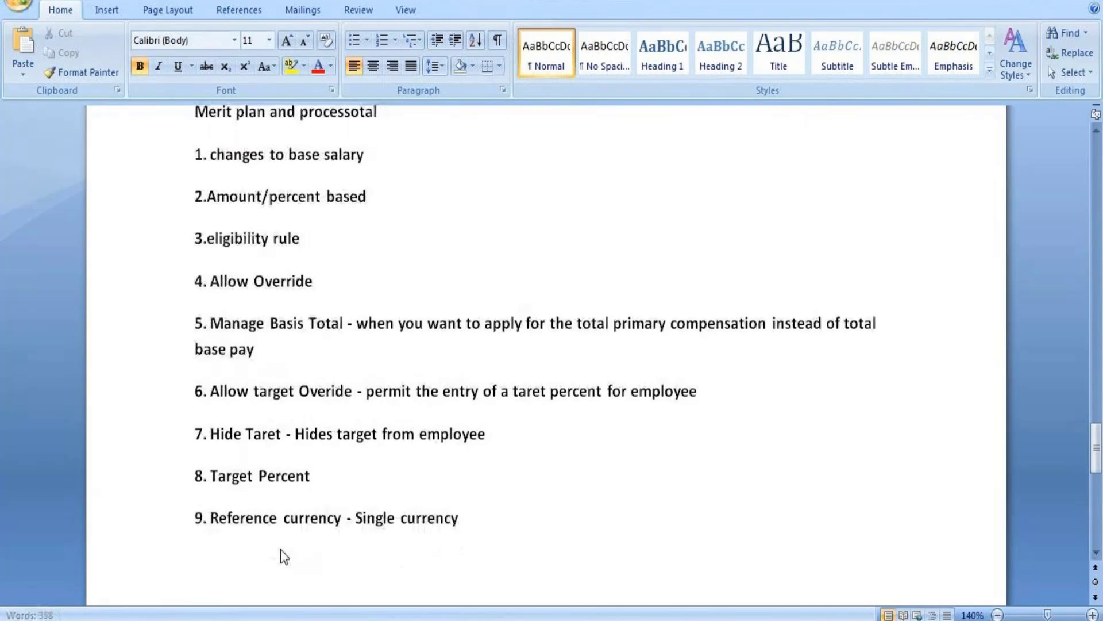
text(10.)
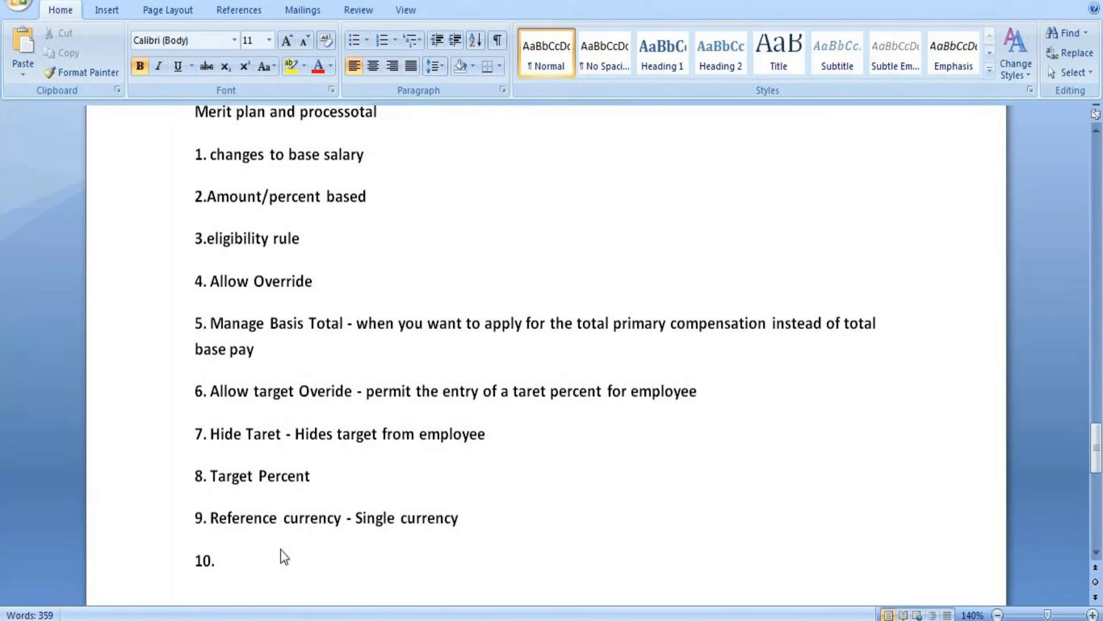
text(Frequency)
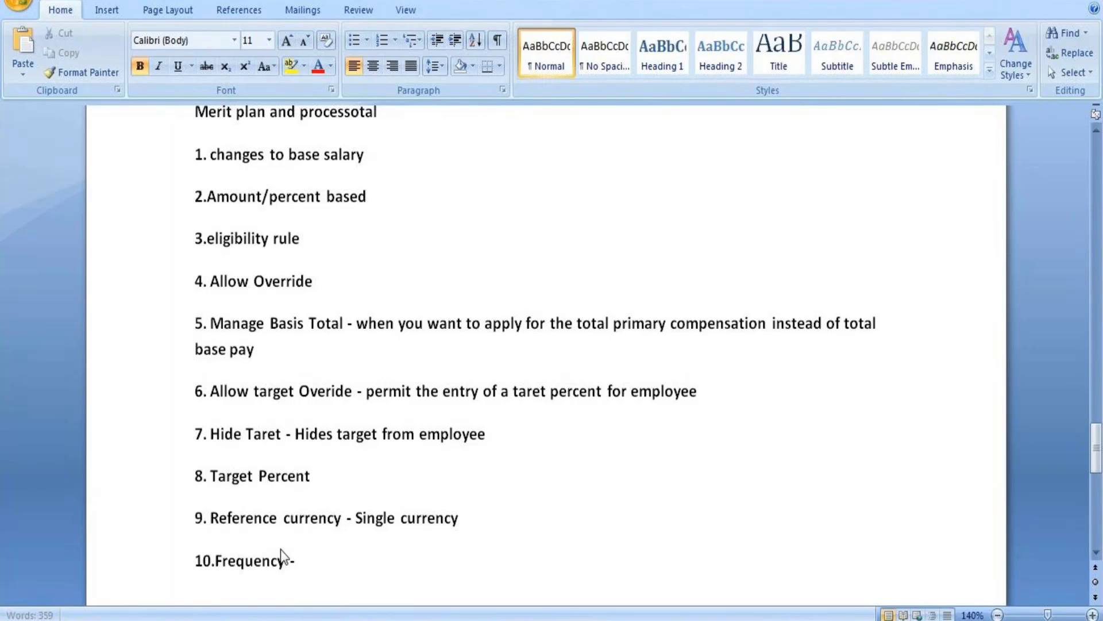
text( - Uses to calcua)
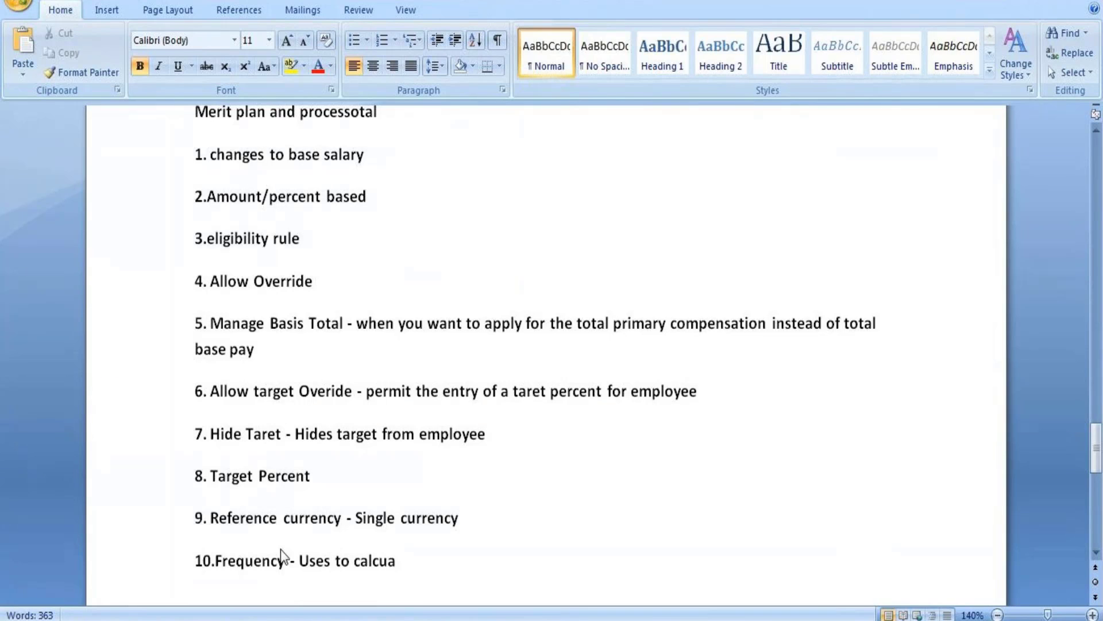
key(BackSpace)
text(late)
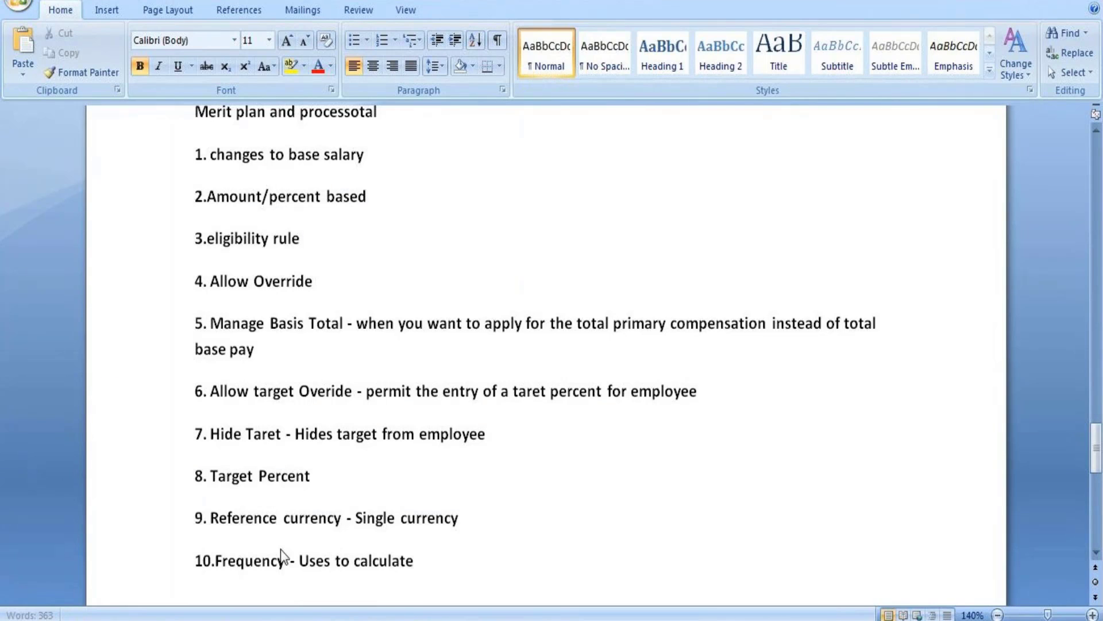
text( the actu)
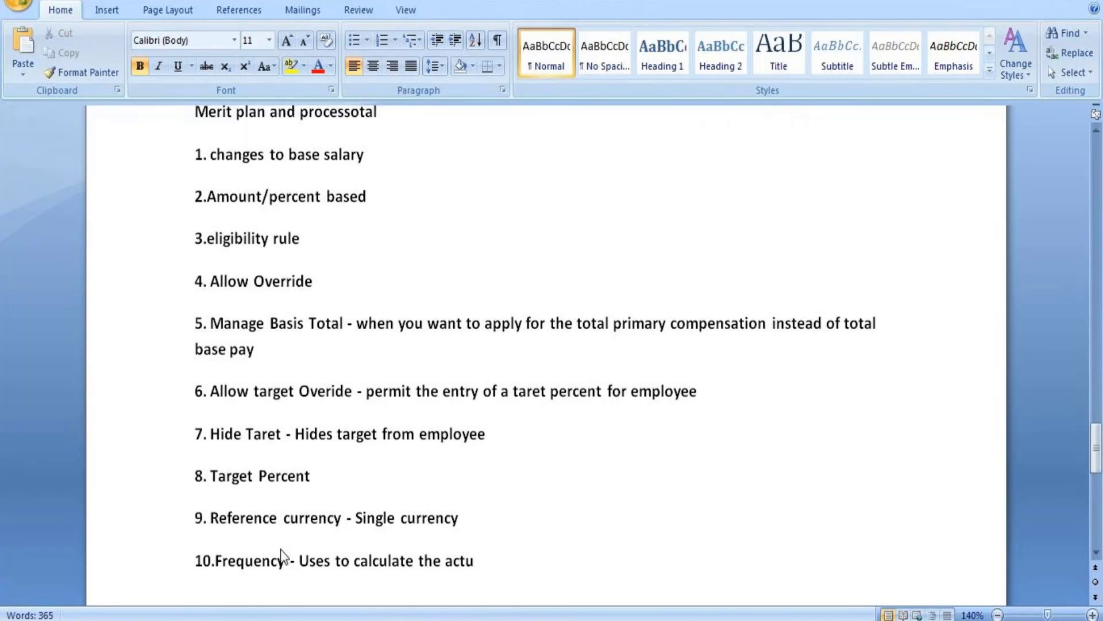
text(al cost of)
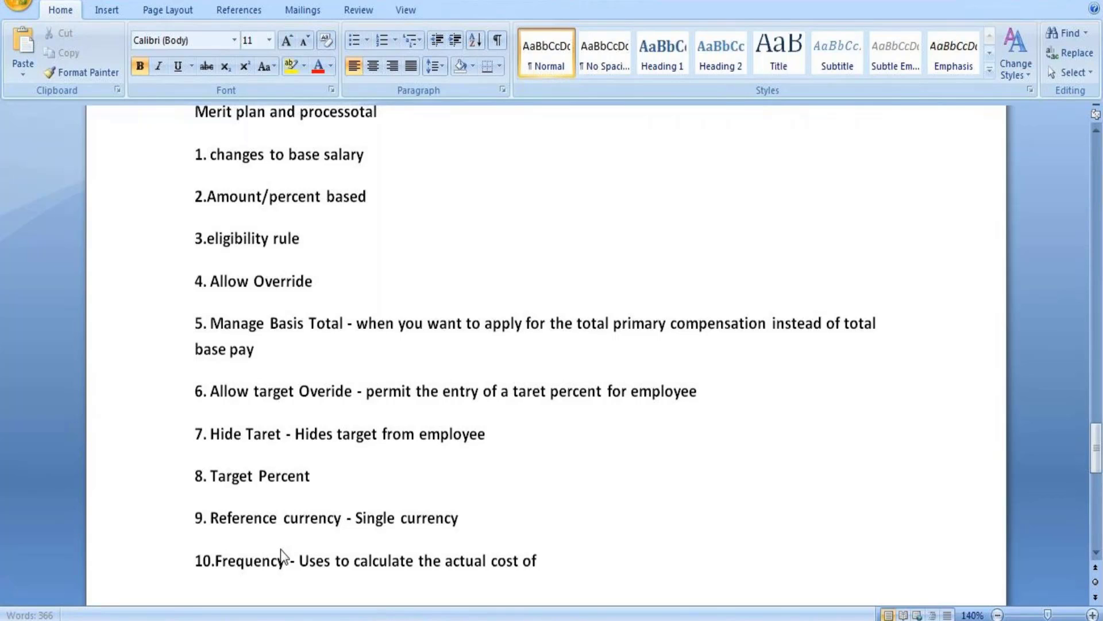
text( the b)
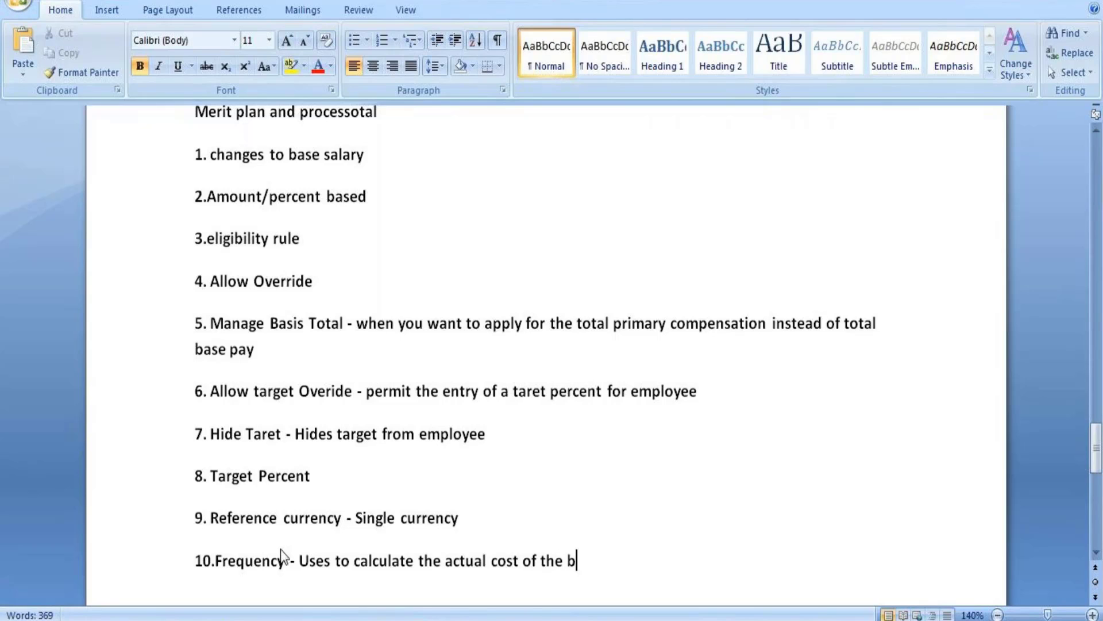
text(onus)
Switch from the Word notes to Workday and go to its home page.
click(454, 620)
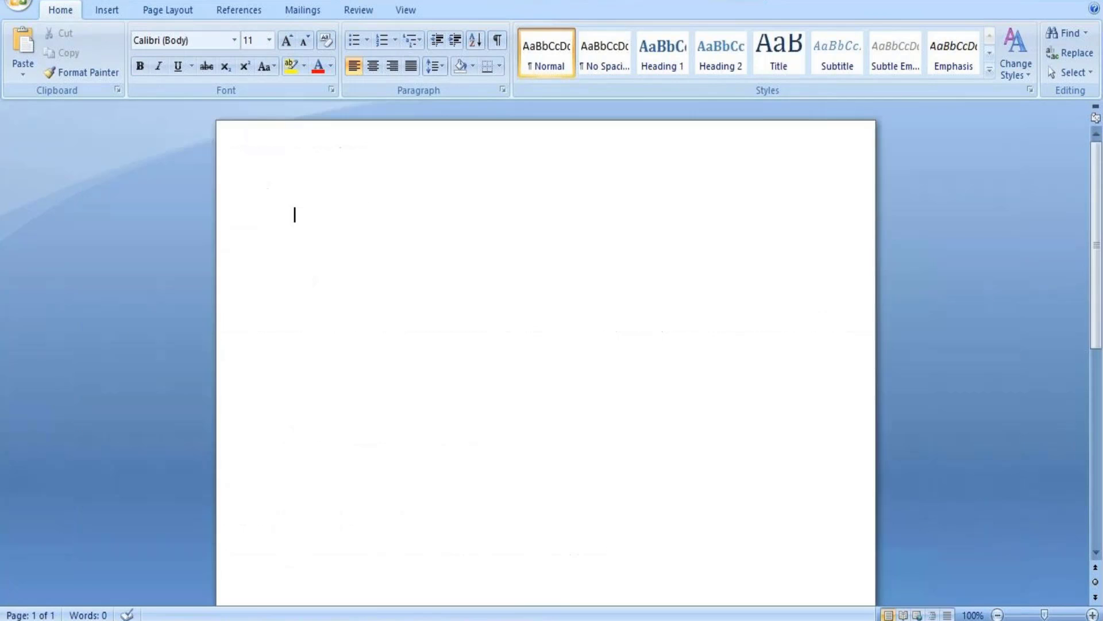
mouse_move(415, 620)
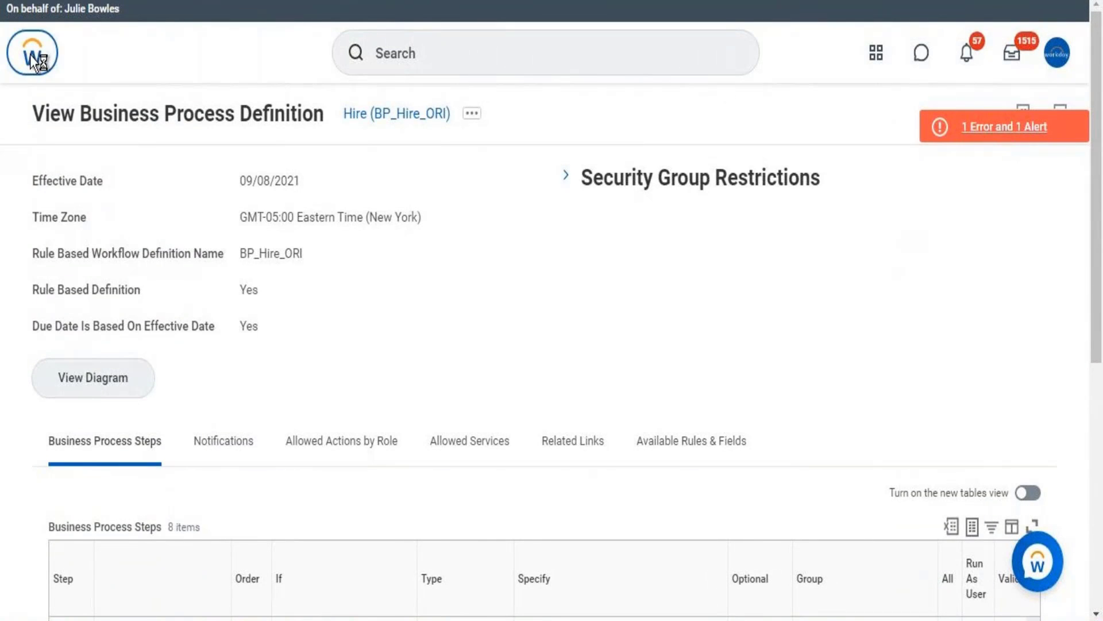
click(33, 60)
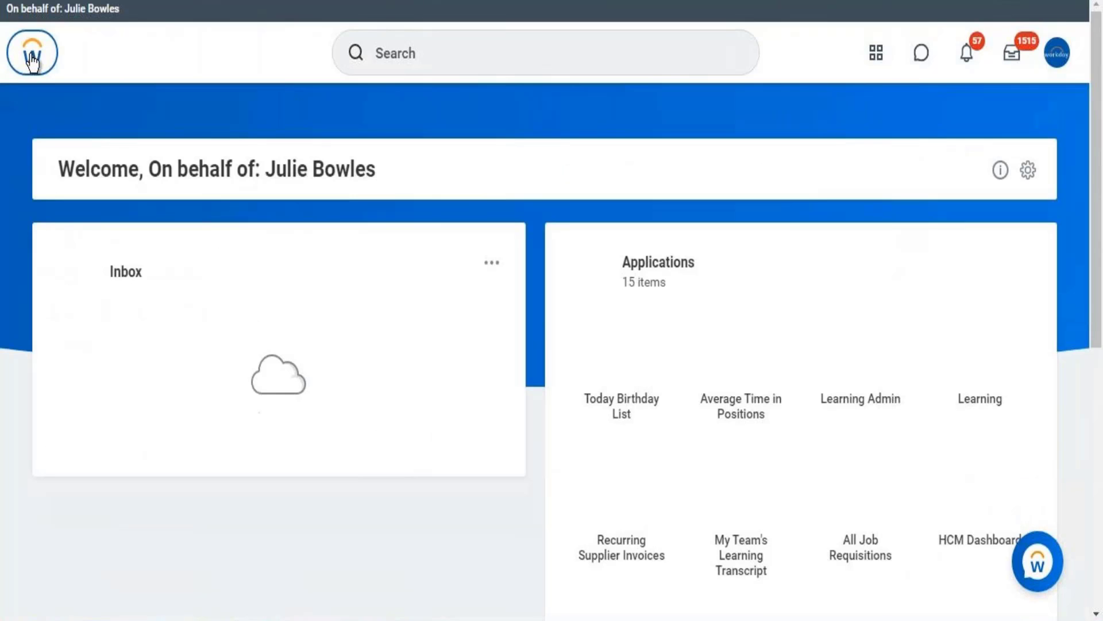
click(455, 44)
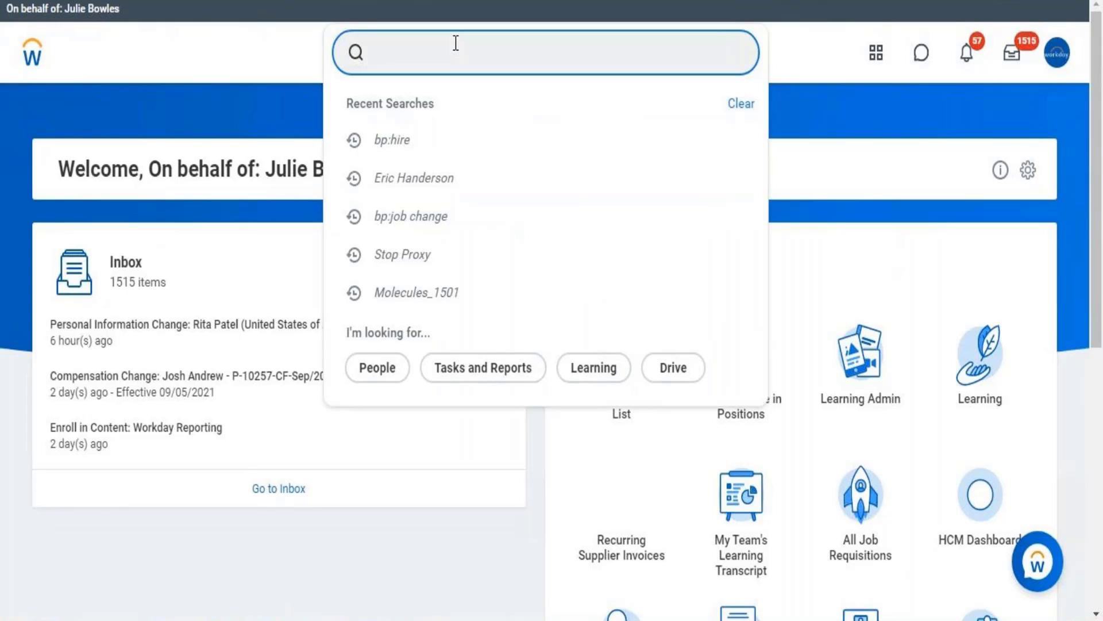
Run the Stop Proxy task and confirm it to return to your own account.
text(stop proxy)
key(Return)
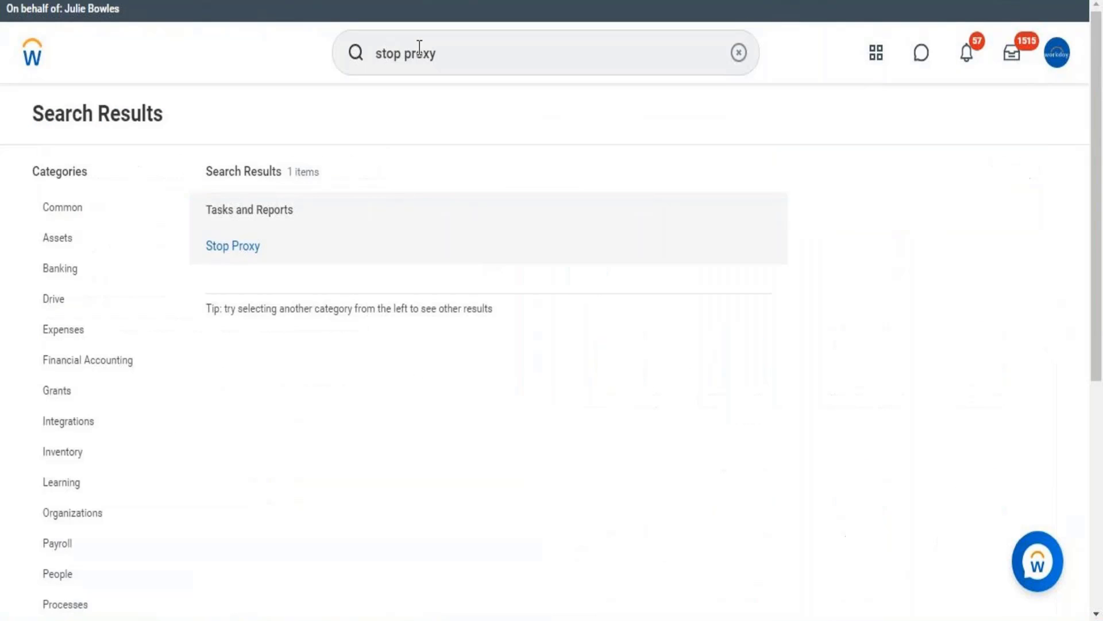
click(229, 246)
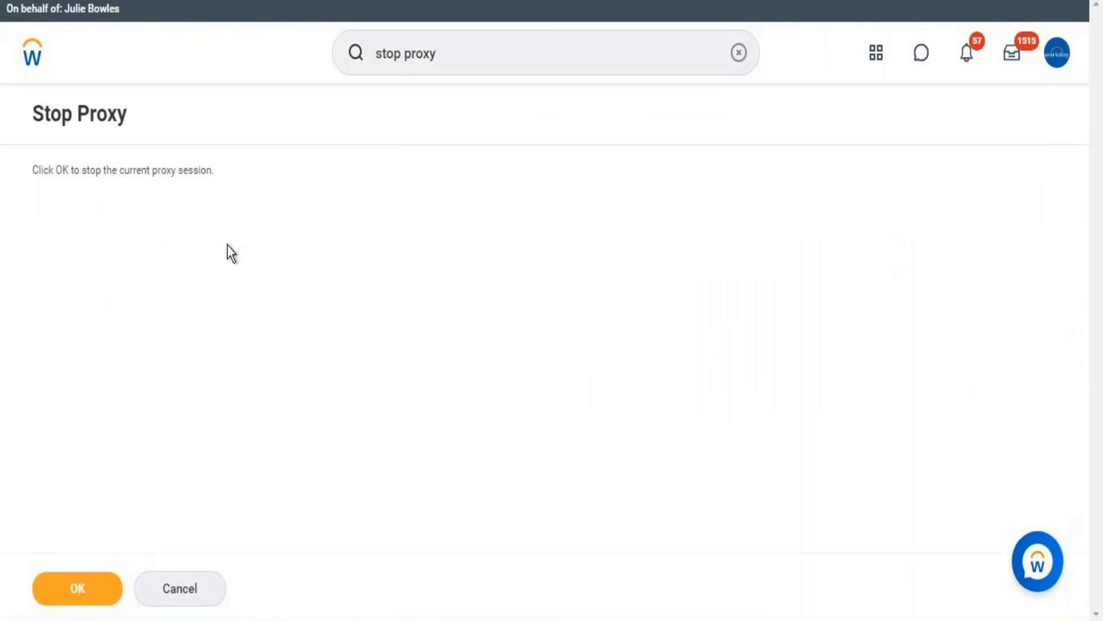
click(75, 597)
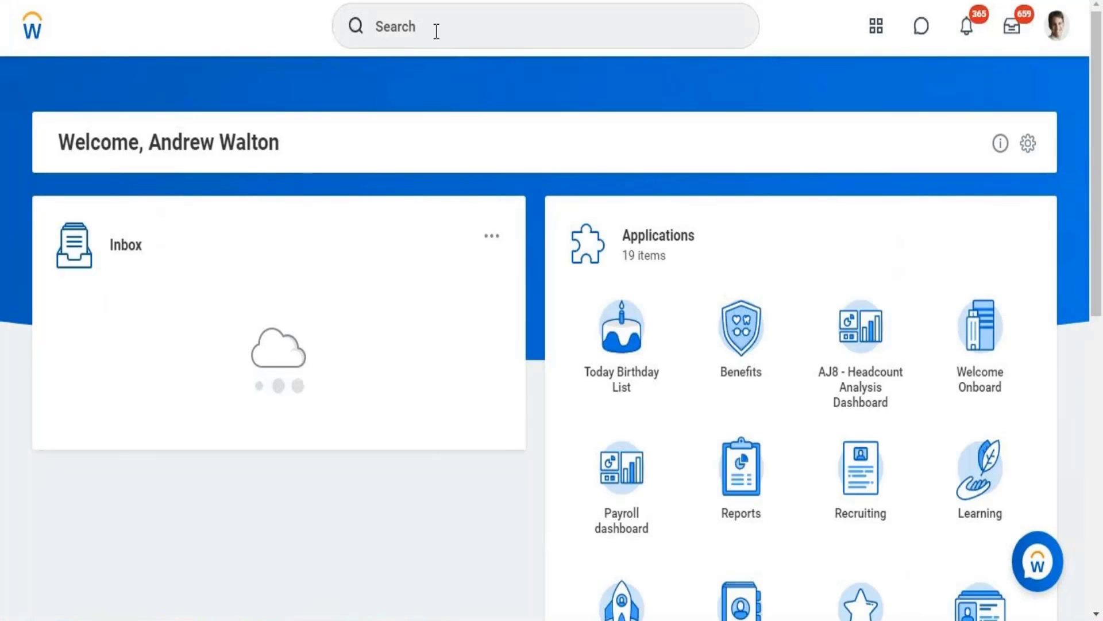
Open Create Compensation Eligibility Rule and enter the description 'Eligibility Rule - For Merit Plan Config'.
click(437, 32)
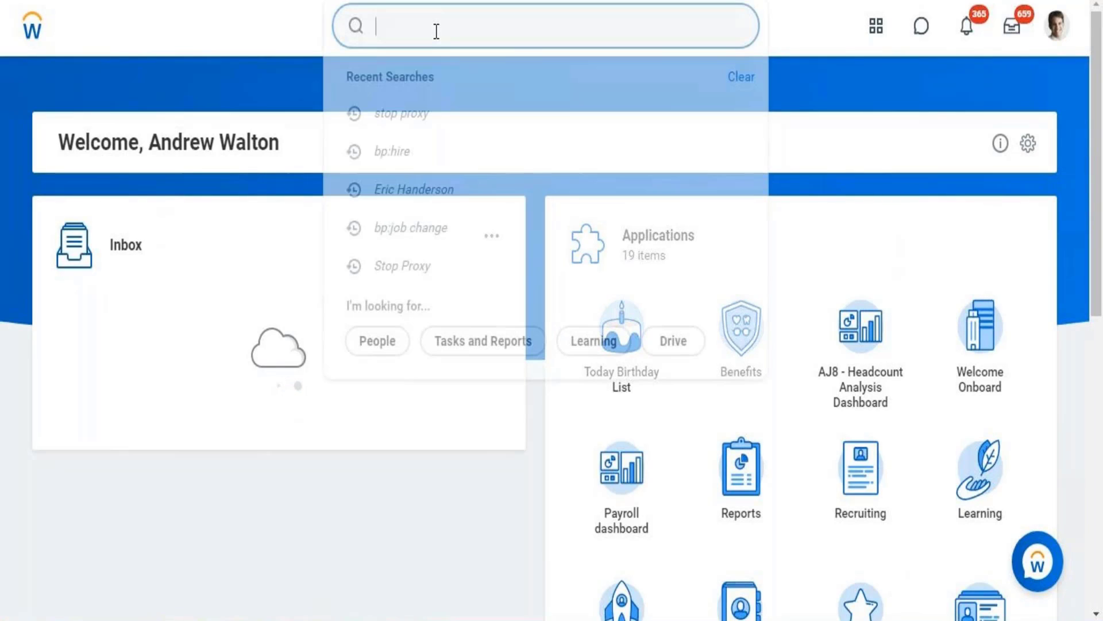
text(creat)
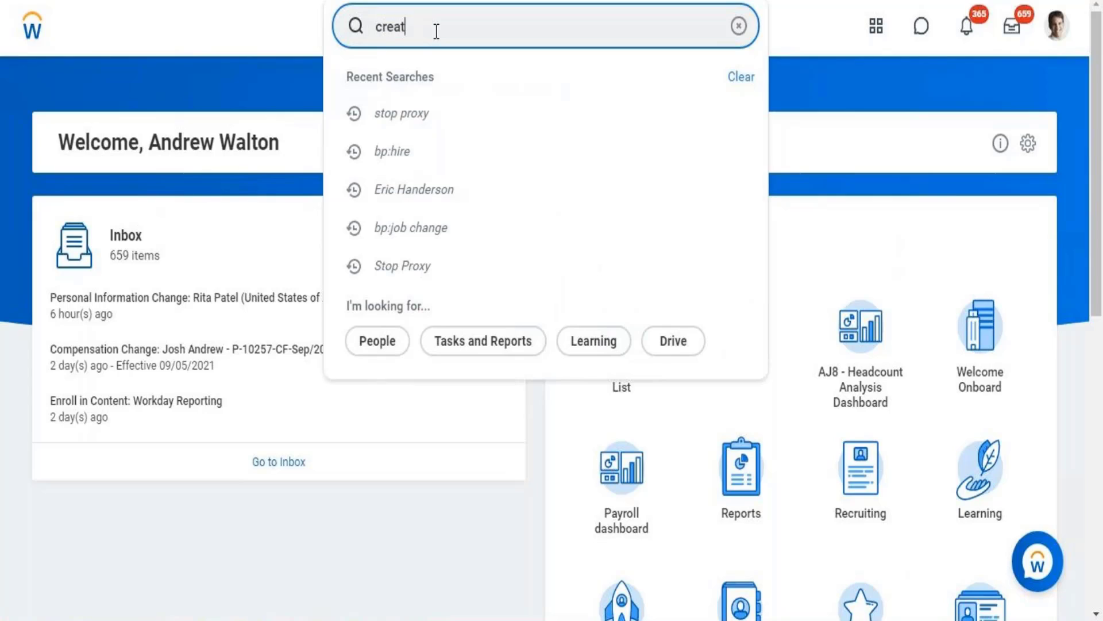
text(e compensation e)
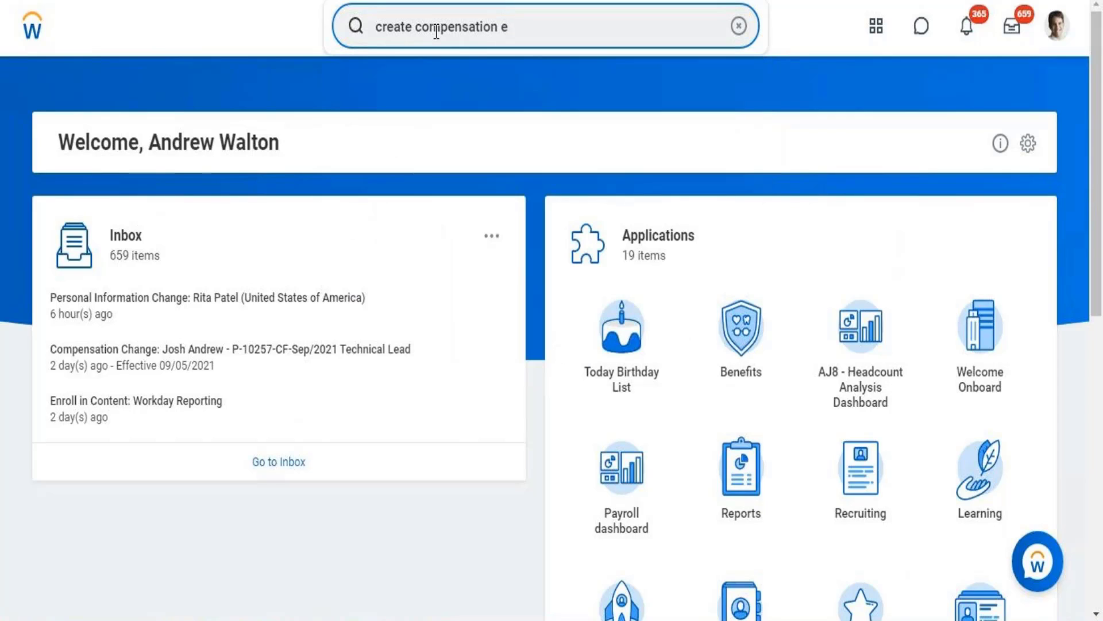
text(lig)
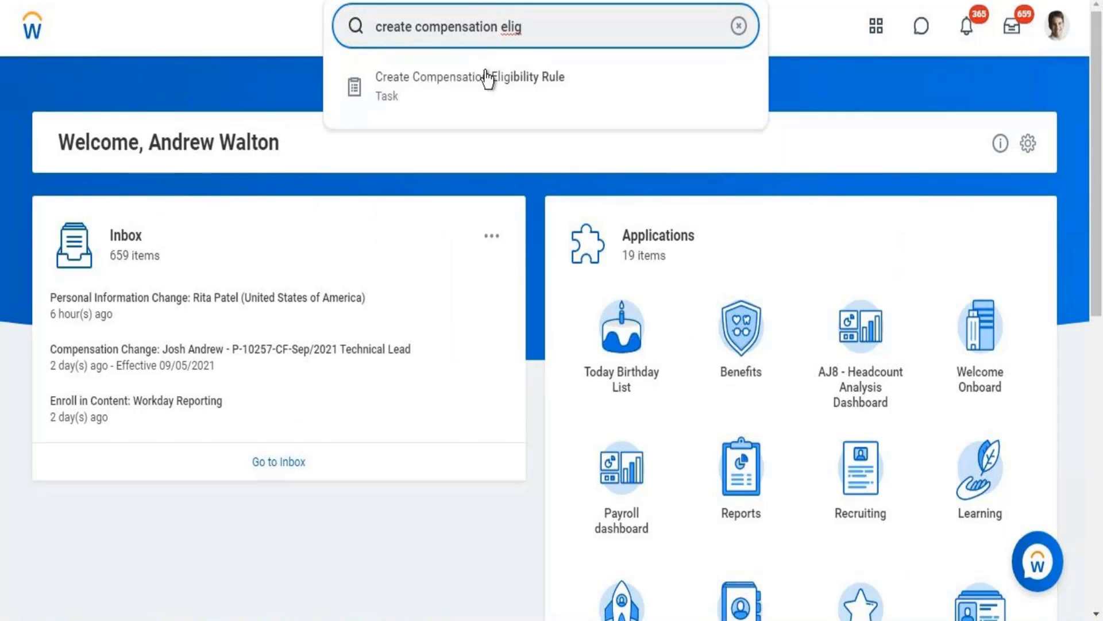
click(480, 84)
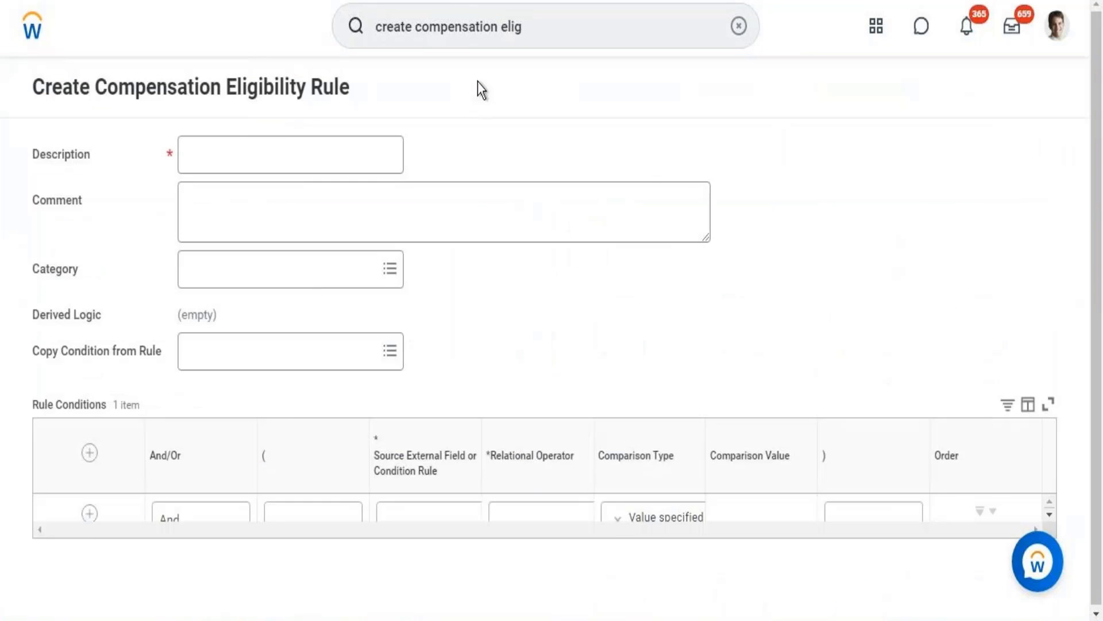
click(277, 144)
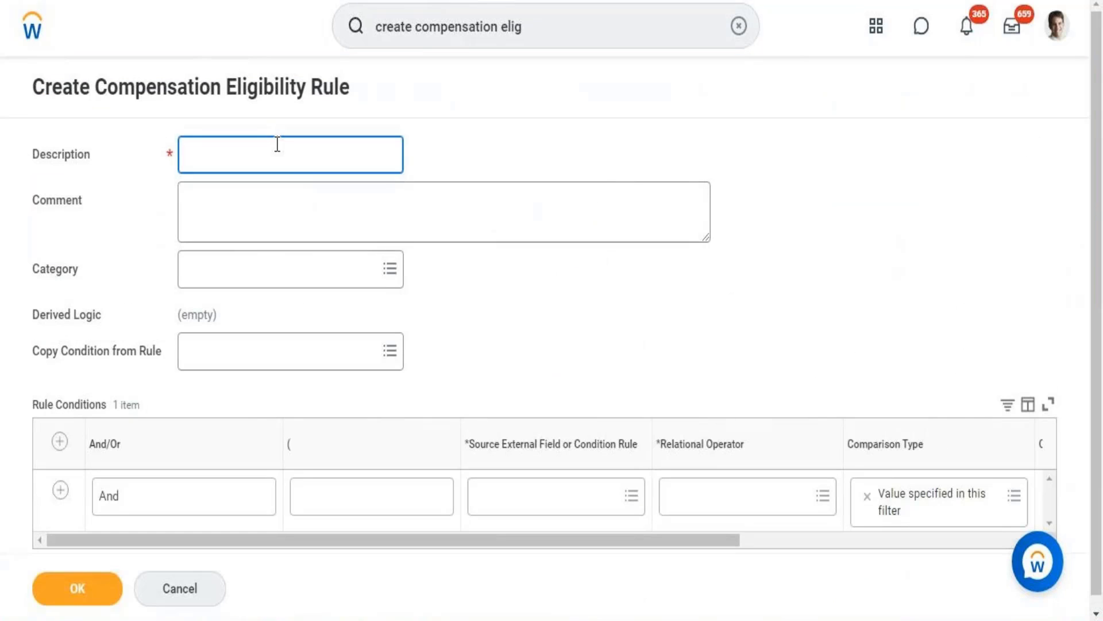
text(Eligibility Rule )
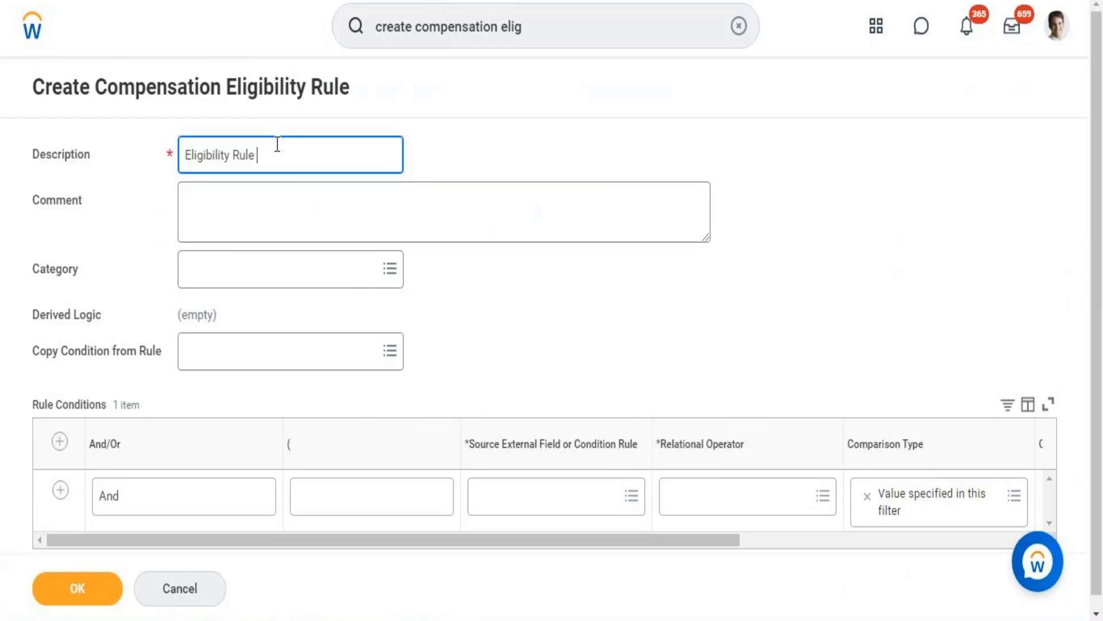
text(-)
text(For Merit Plan Config)
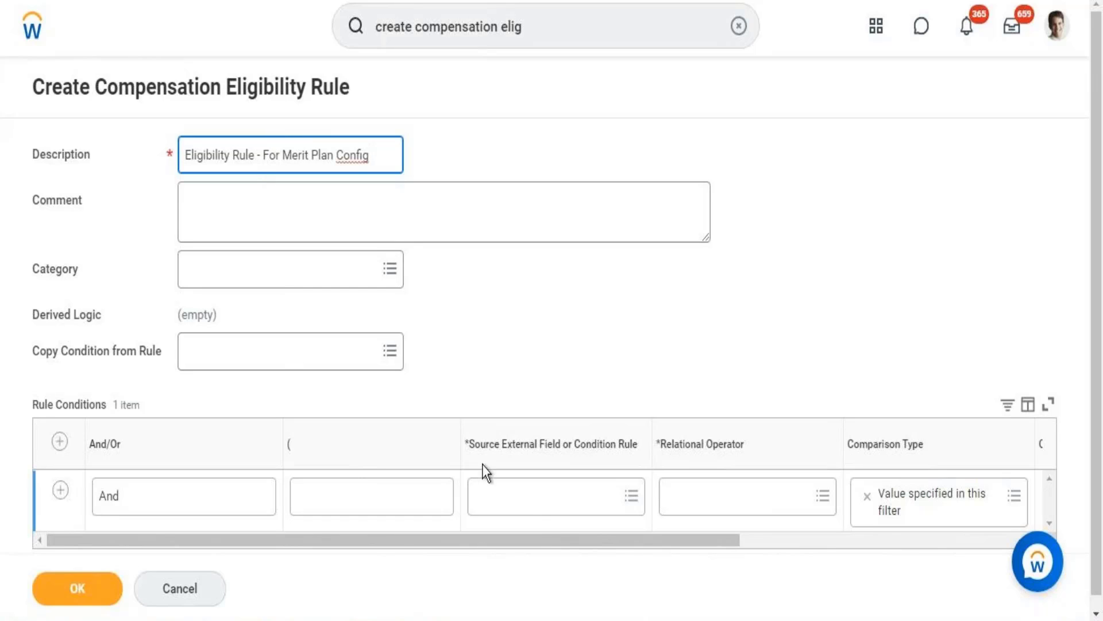
Search the condition's source fields for 'Organization'.
click(536, 503)
text(S)
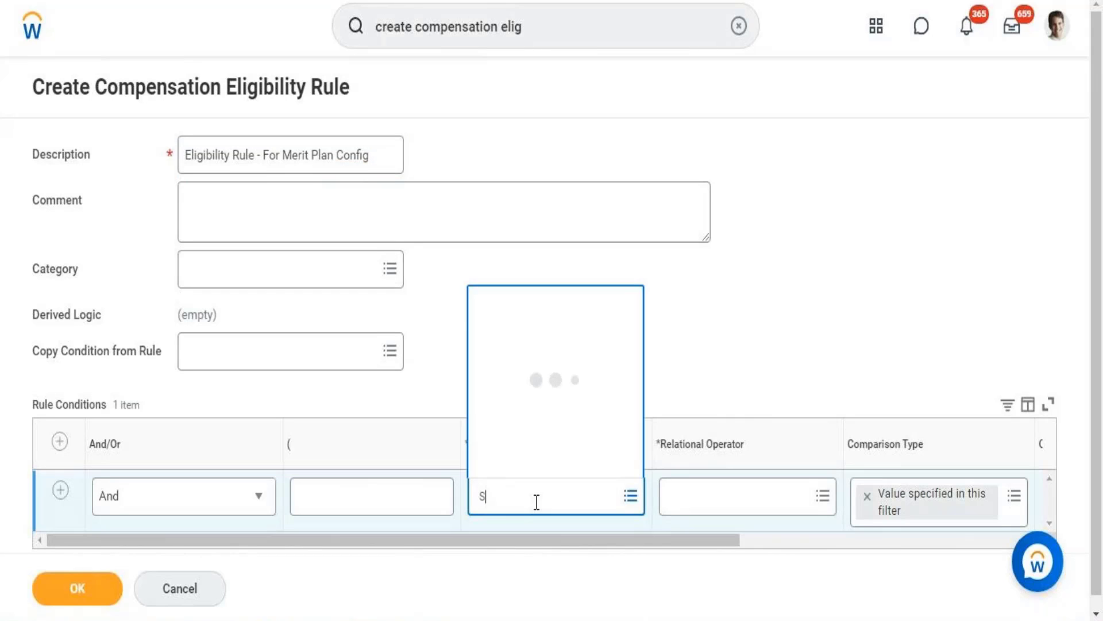
text(upervisory)
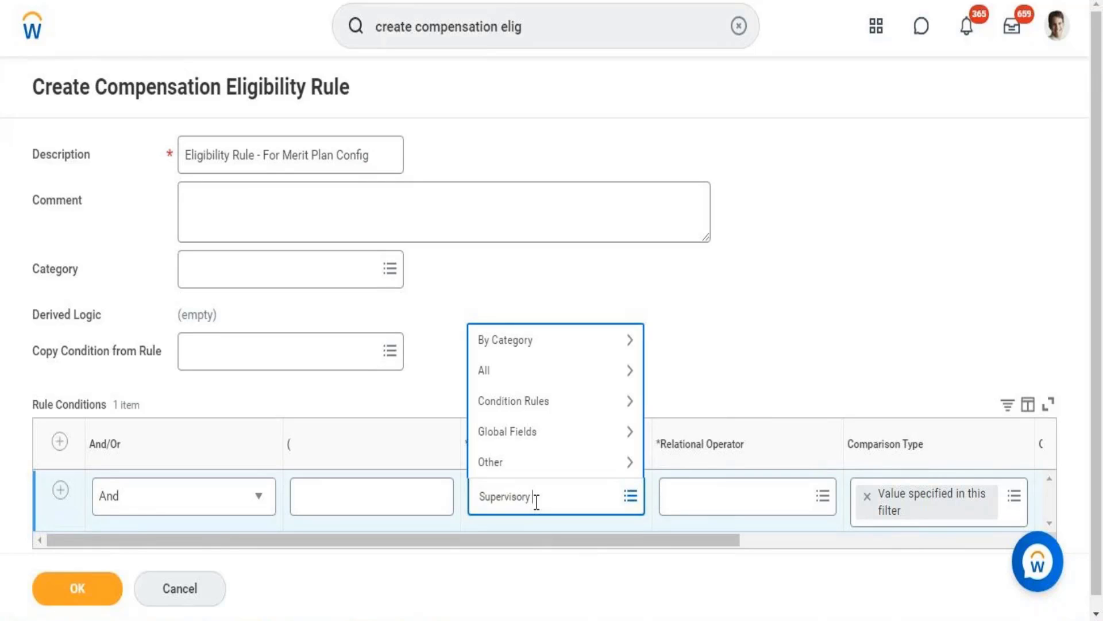
text( org)
key(BackSpace)
key(BackSpace)
key(BackSpace)
key(BackSpace)
key(BackSpace)
key(BackSpace)
key(BackSpace)
key(BackSpace)
key(BackSpace)
key(BackSpace)
key(BackSpace)
key(BackSpace)
key(BackSpace)
key(BackSpace)
text(Organization)
key(Return)
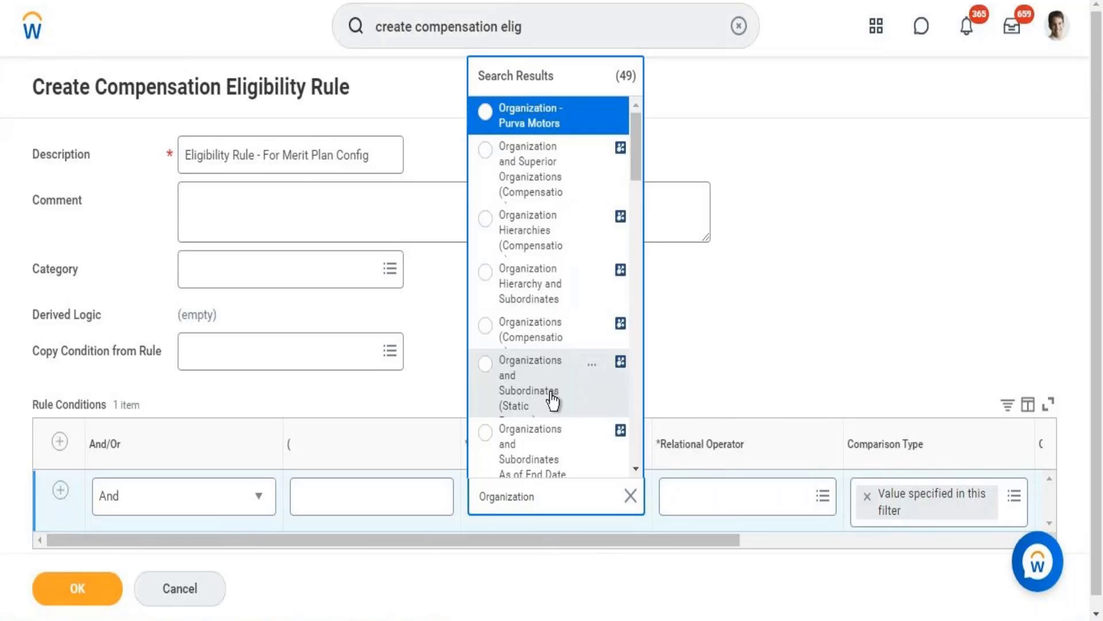
Choose Organizations and Subordinates (Static Prompt) from the results as the condition source.
click(636, 470)
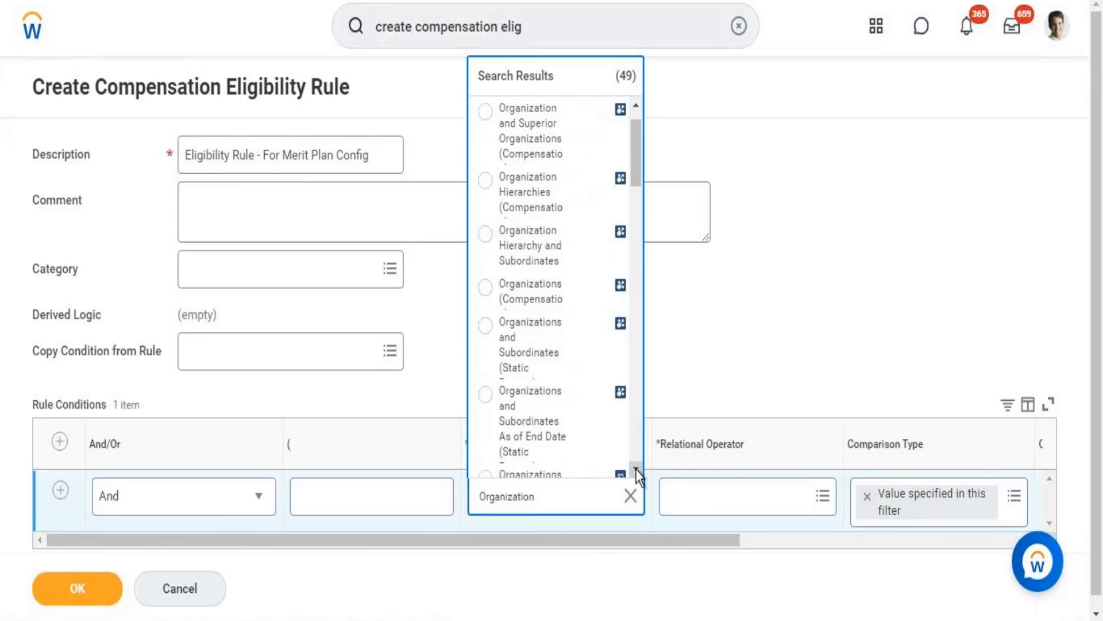
click(636, 470)
click(636, 470)
click(636, 470)
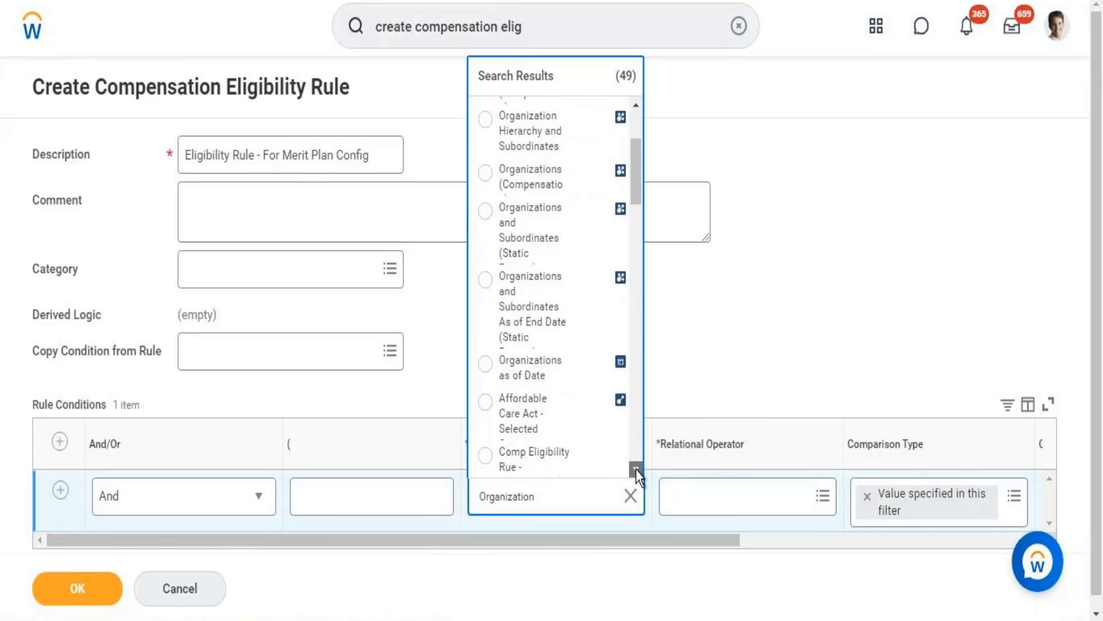
click(636, 470)
click(636, 470)
click(636, 470)
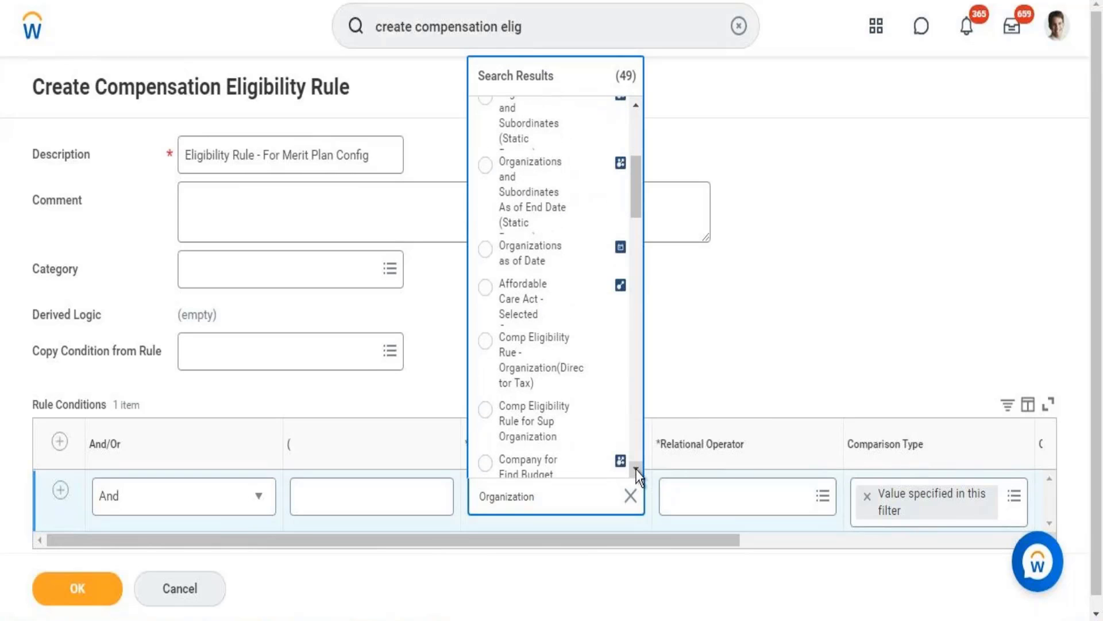
click(636, 107)
click(636, 106)
click(636, 107)
click(635, 106)
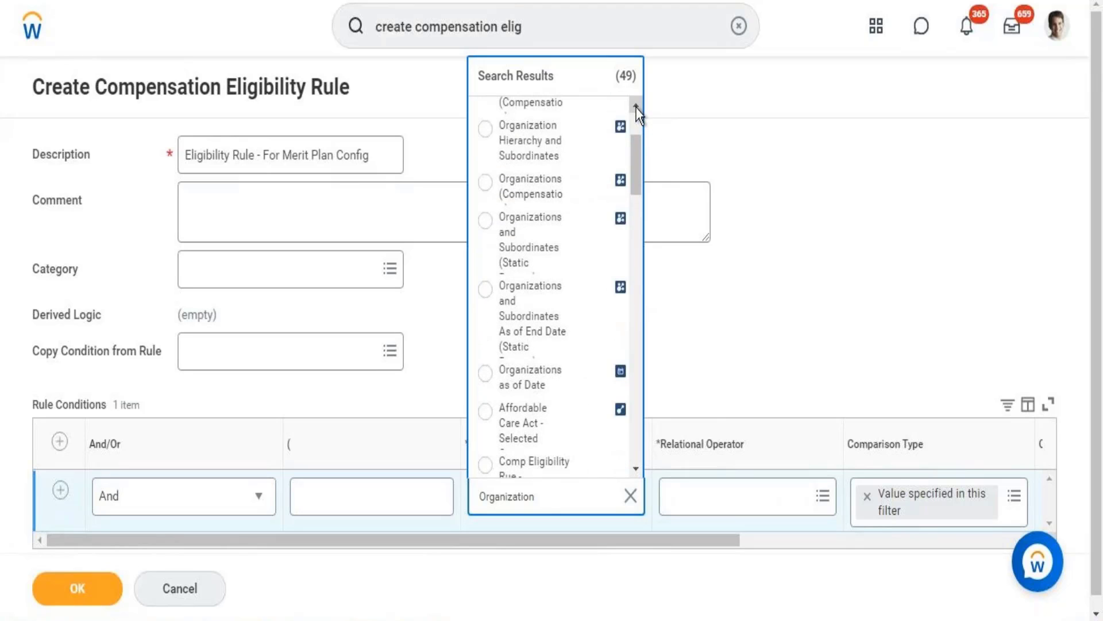
click(636, 107)
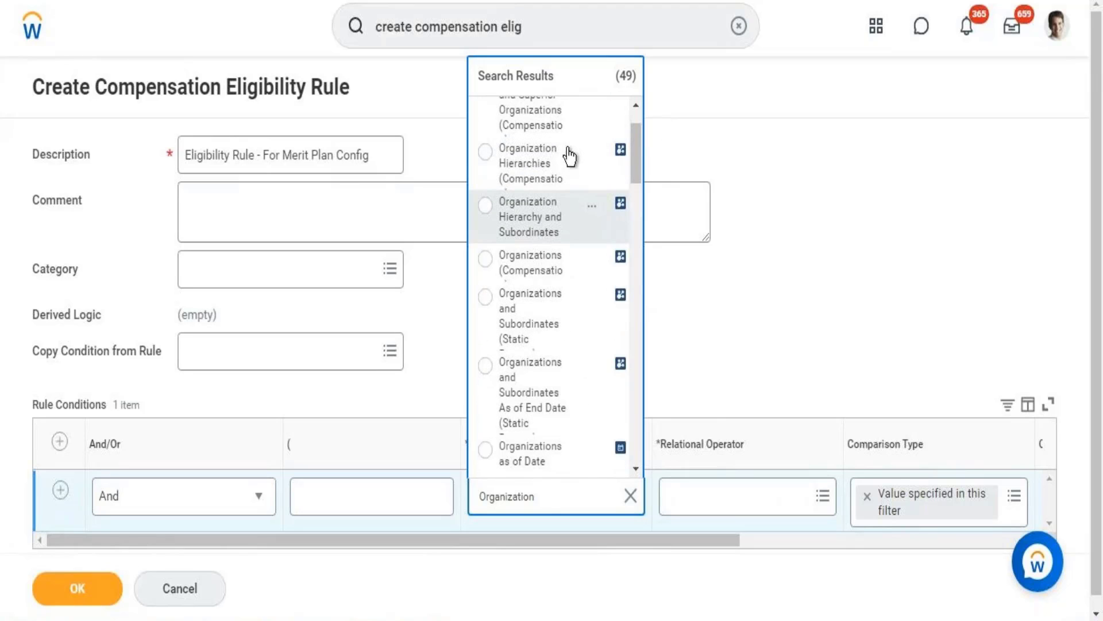
click(538, 330)
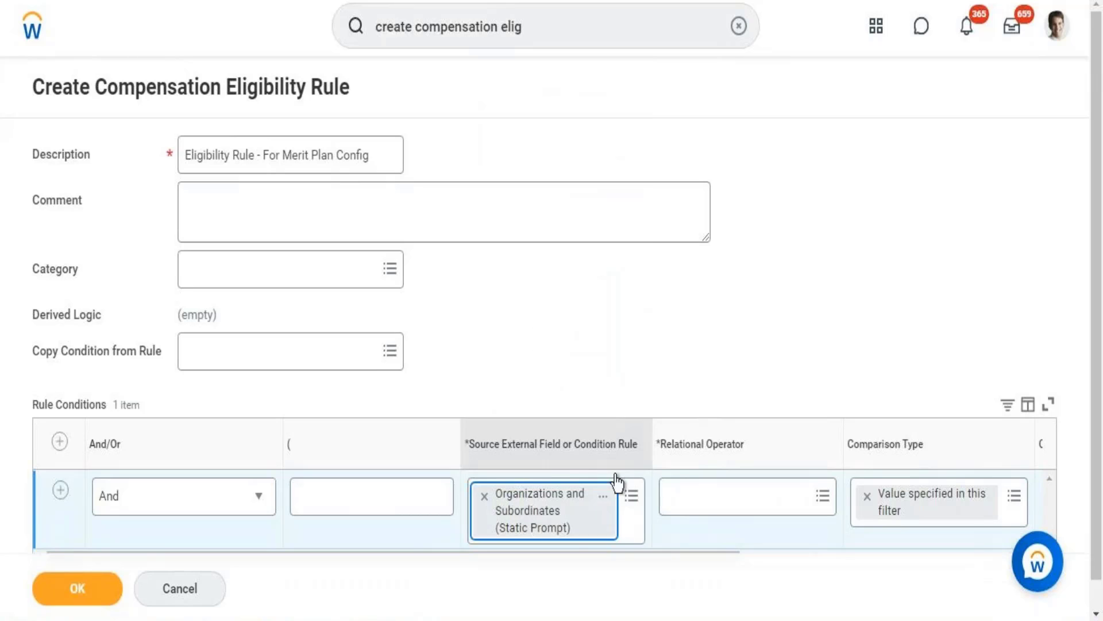
Remove the static prompt source and choose Organizations (Compensation) from an 'Organization' search instead.
click(484, 495)
text(orga)
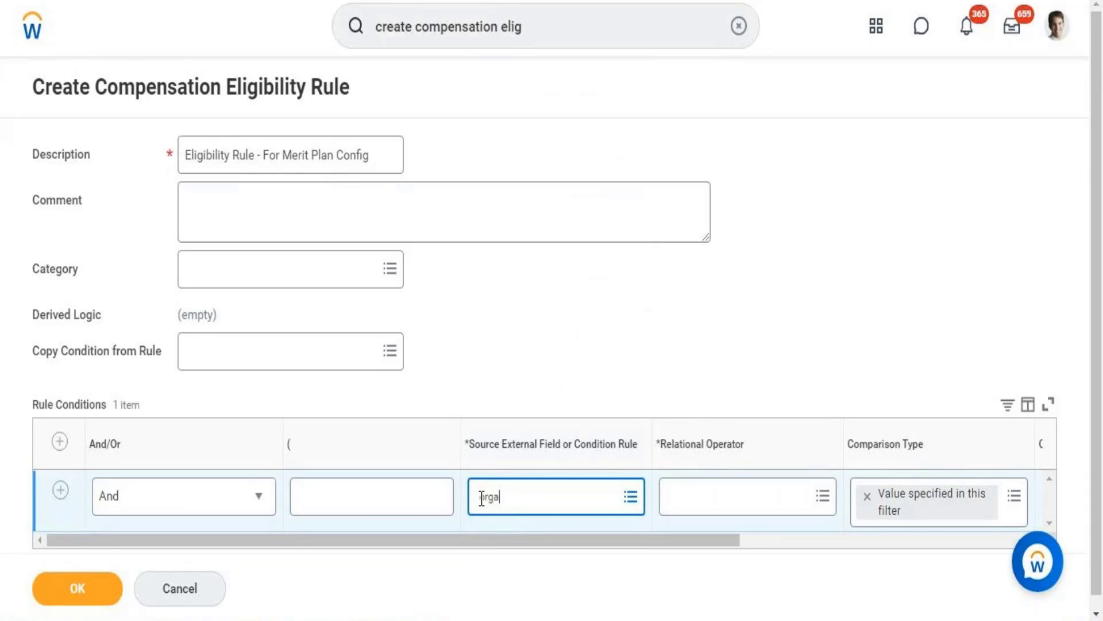
text(nzation)
key(Return)
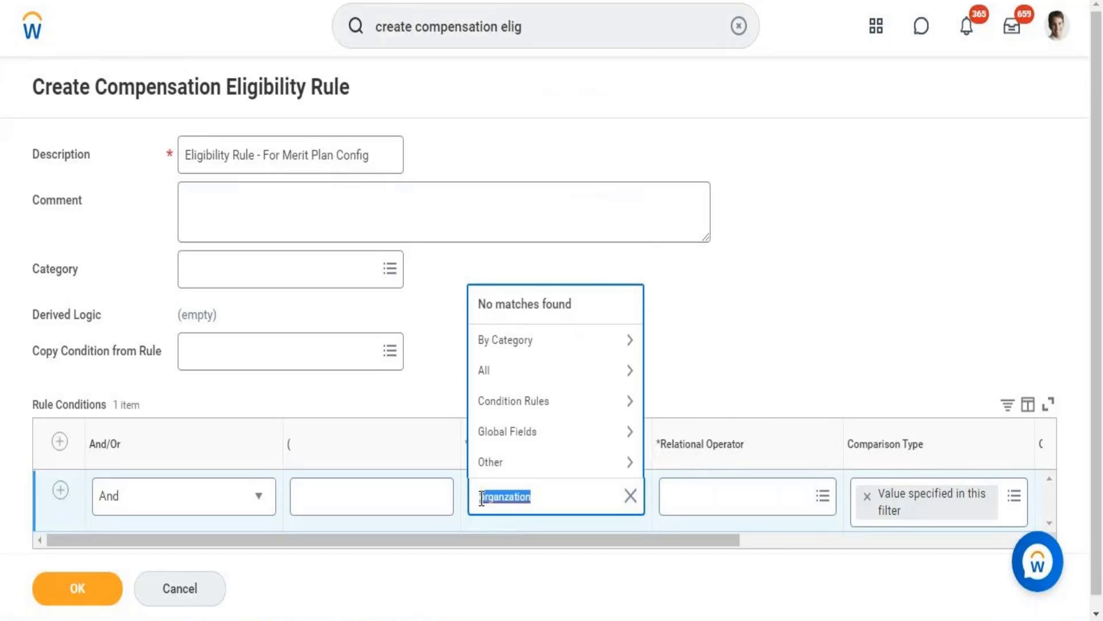
click(547, 489)
key(BackSpace)
key(BackSpace)
key(BackSpace)
key(BackSpace)
key(BackSpace)
key(BackSpace)
key(BackSpace)
key(BackSpace)
key(BackSpace)
key(BackSpace)
text(Organization)
key(Return)
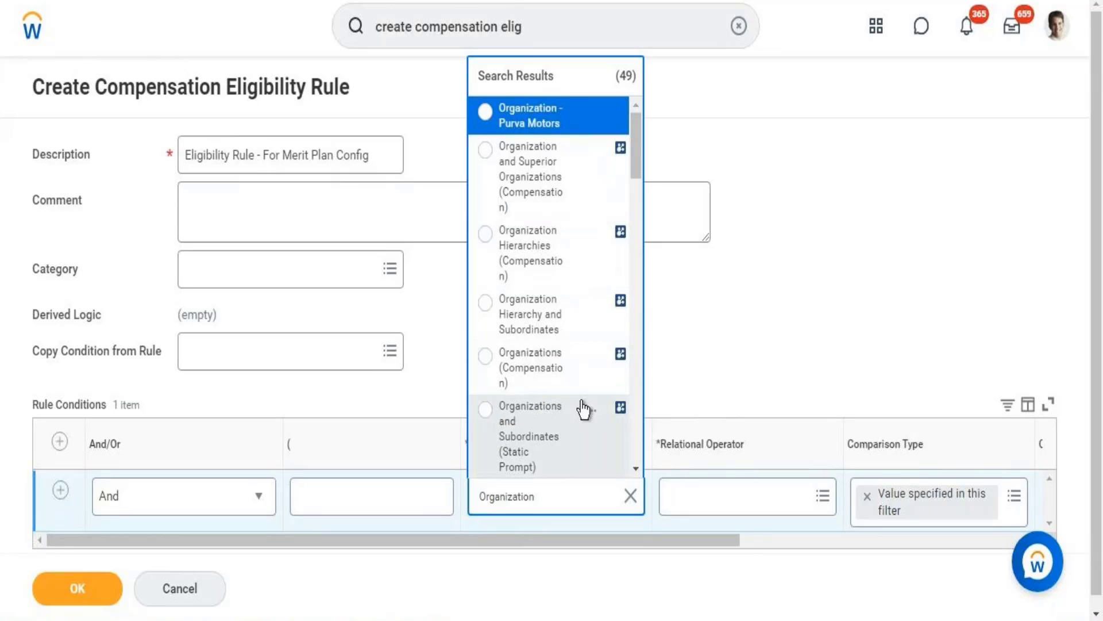
click(533, 379)
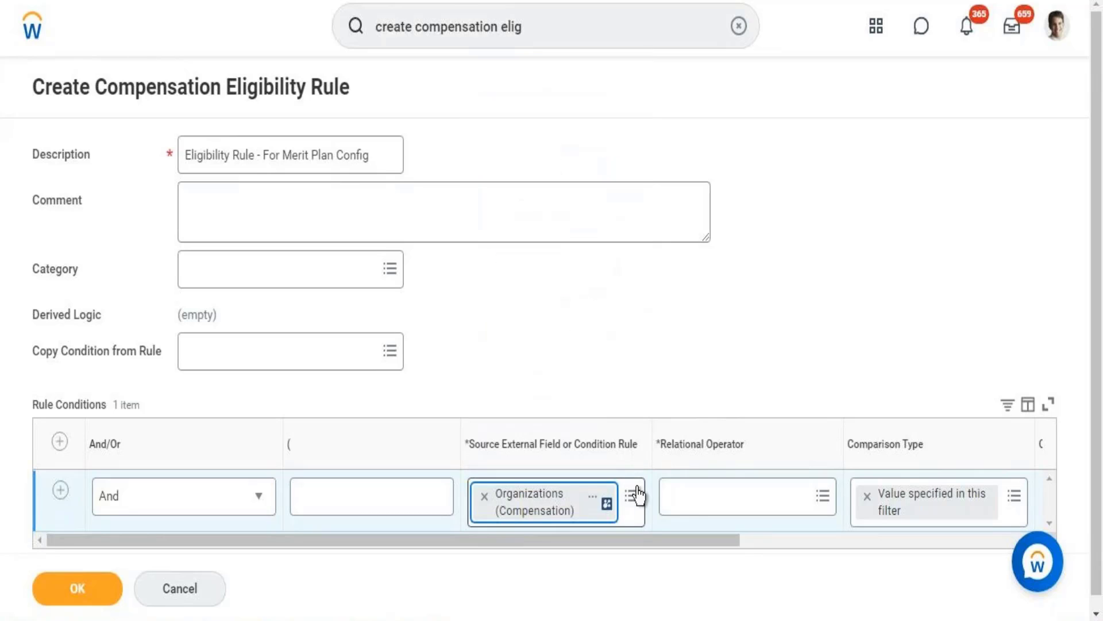
Set the condition's relational operator to 'any in the selection list'.
click(694, 496)
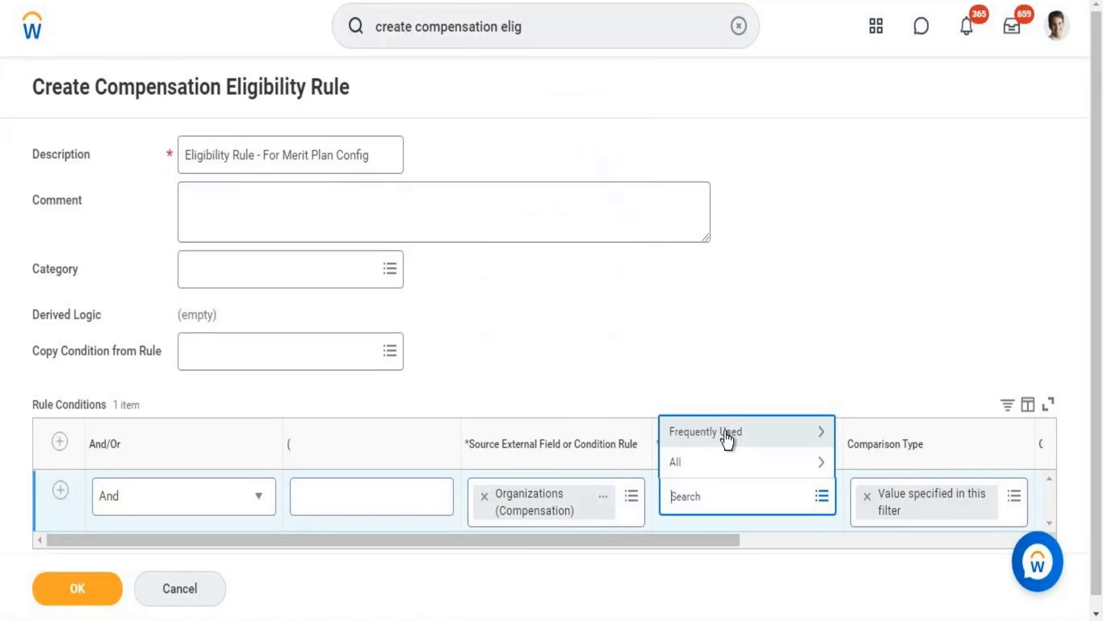
click(726, 432)
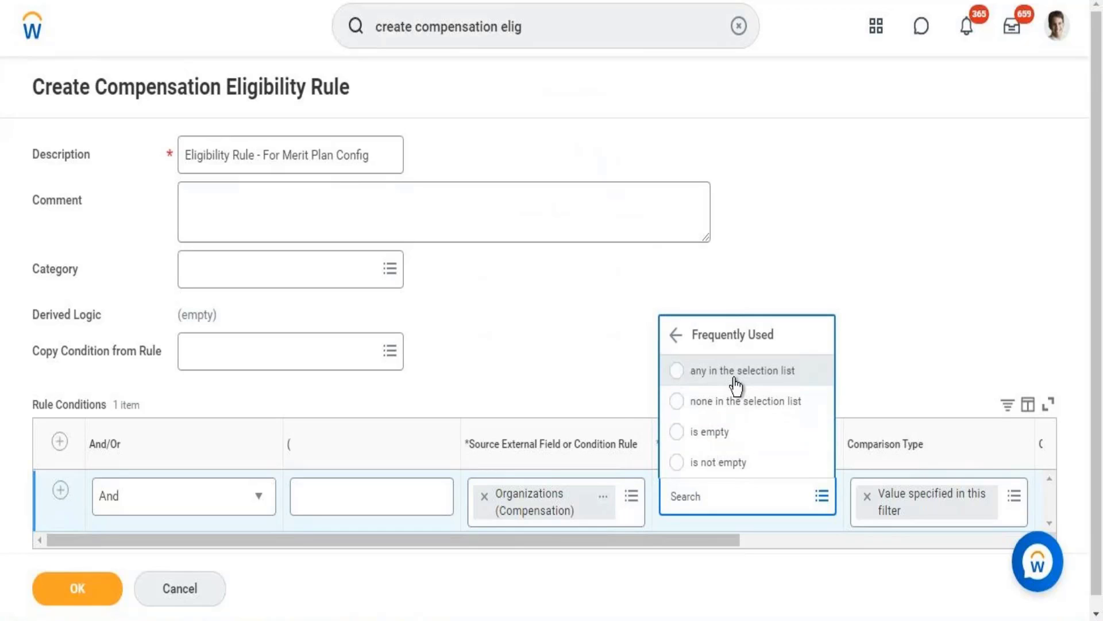
click(734, 370)
drag(649, 539, 845, 537)
Choose Workday HR Information Systems as the comparison value.
click(825, 495)
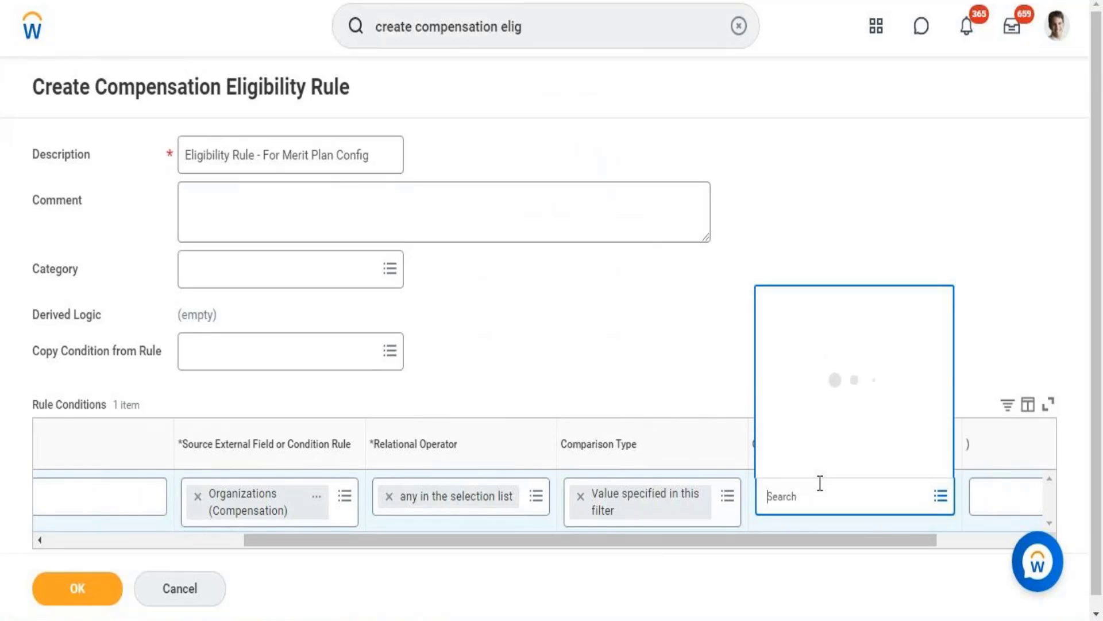
text(melissa)
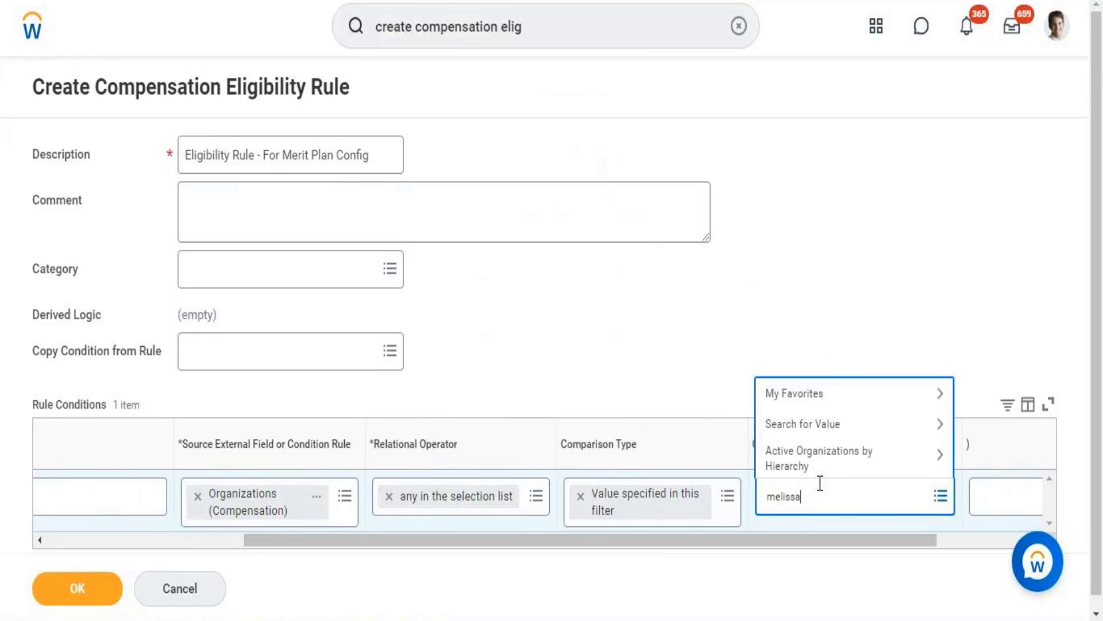
key(Return)
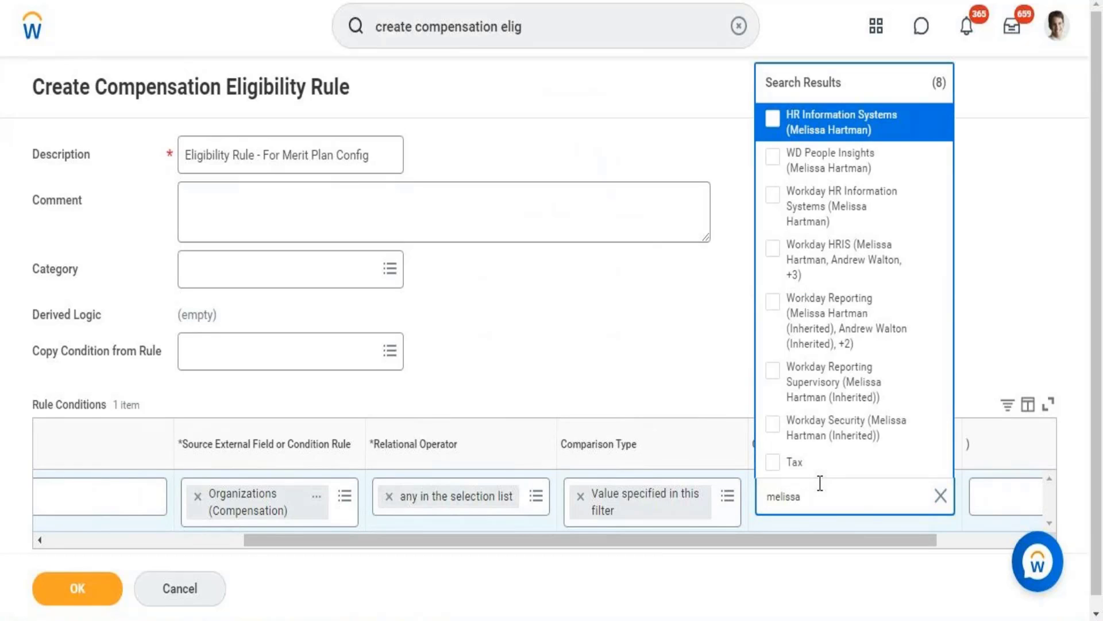
click(822, 210)
click(651, 378)
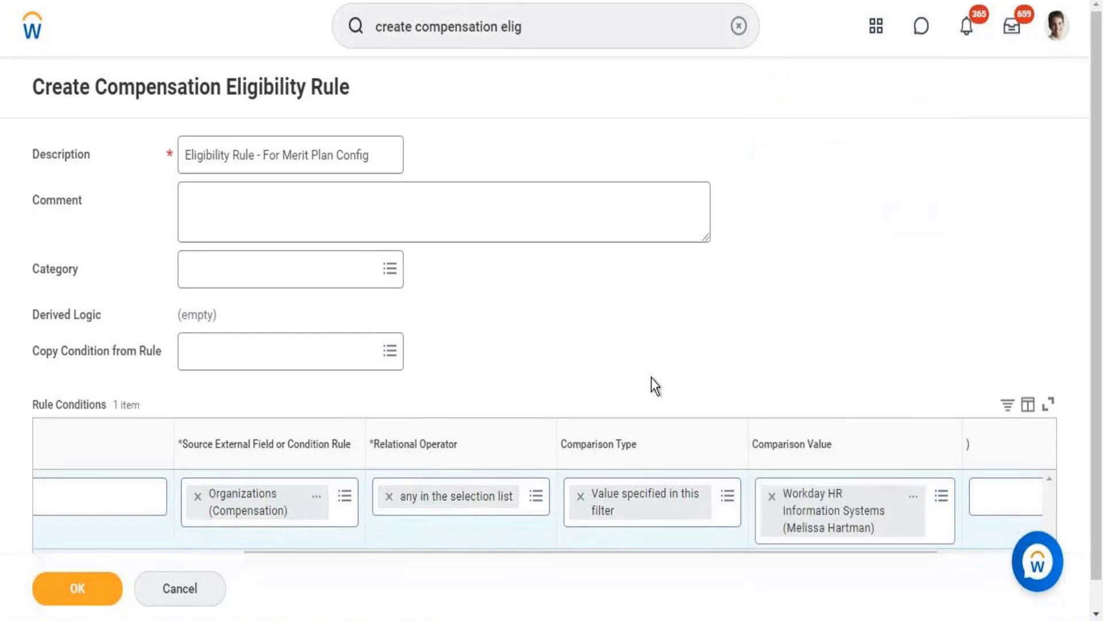
Save the eligibility rule and copy its title text.
click(94, 592)
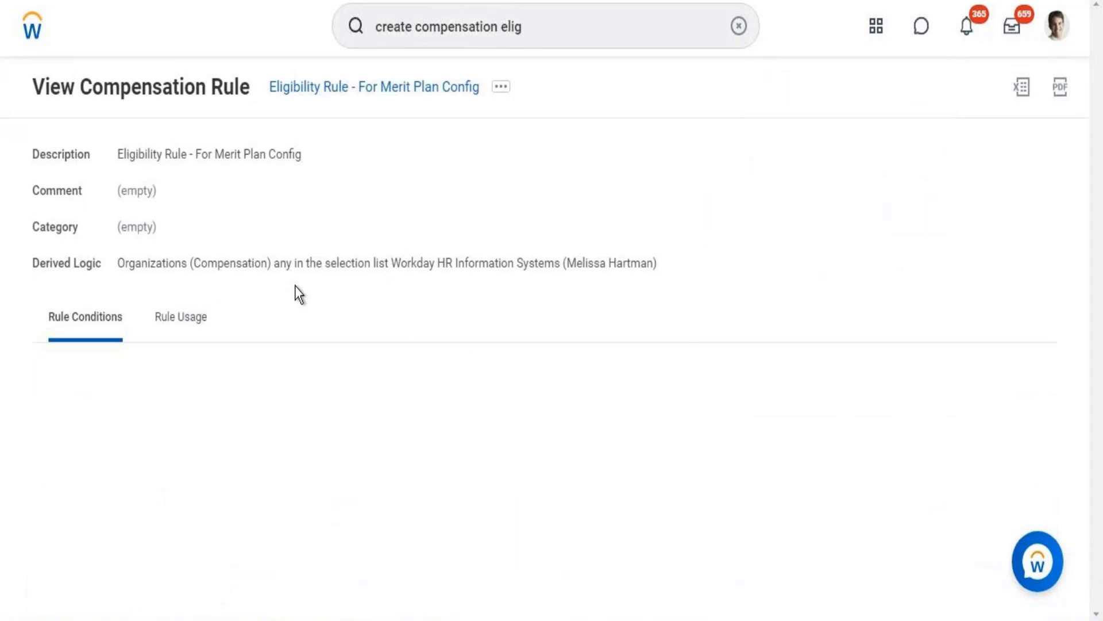
right_click(379, 97)
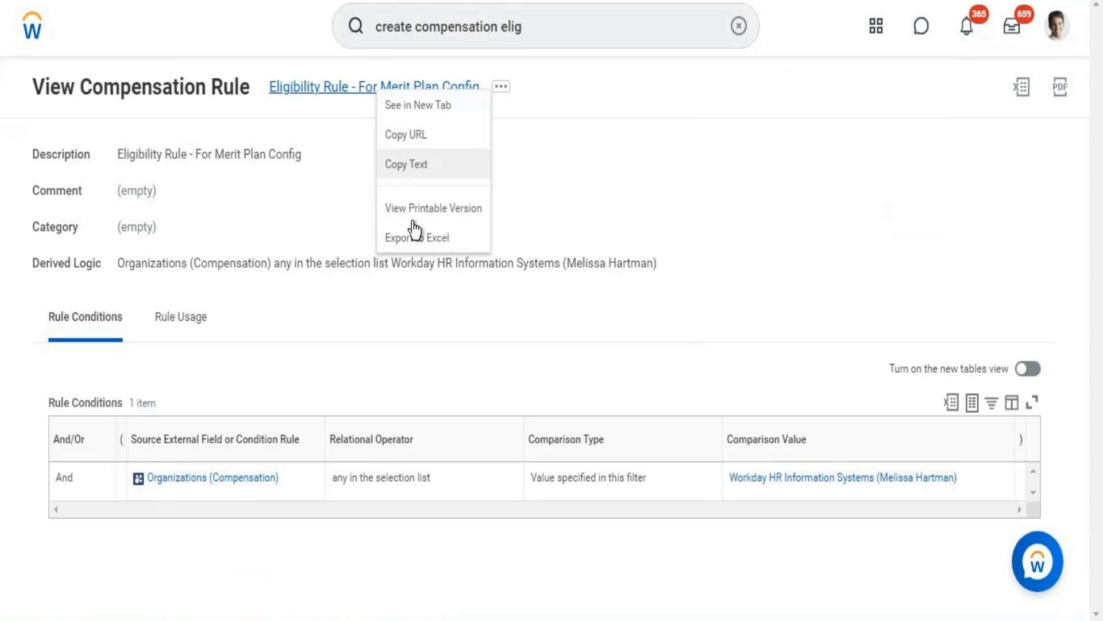
click(421, 168)
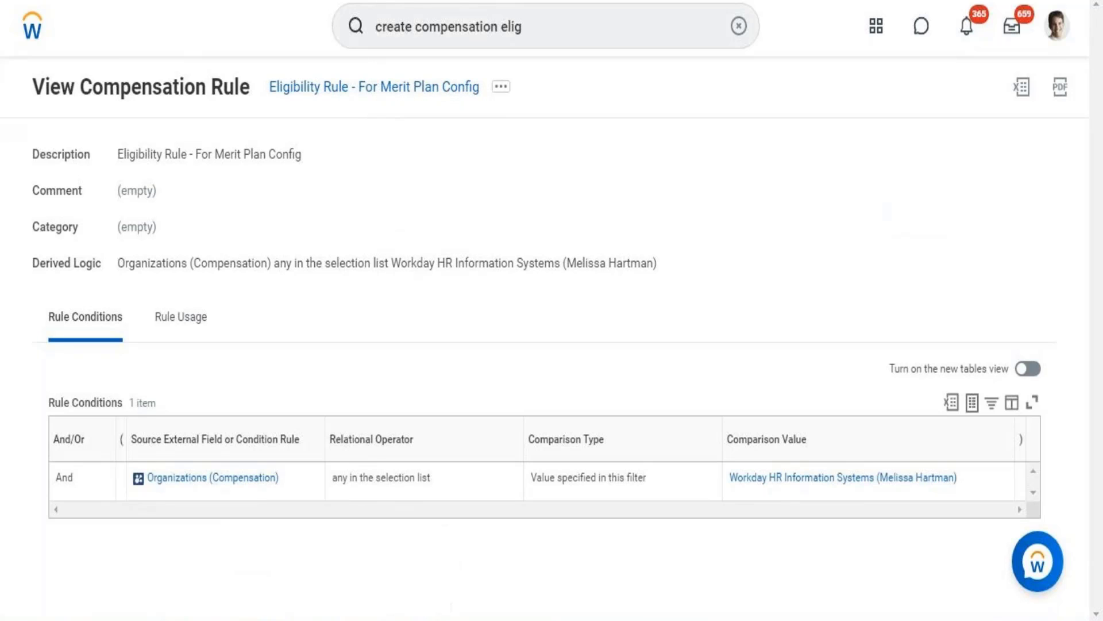
Paste 'Eligibility Rule - For Merit Plan Config' on a new line in Notepad, then minimize it.
key(alt+Tab)
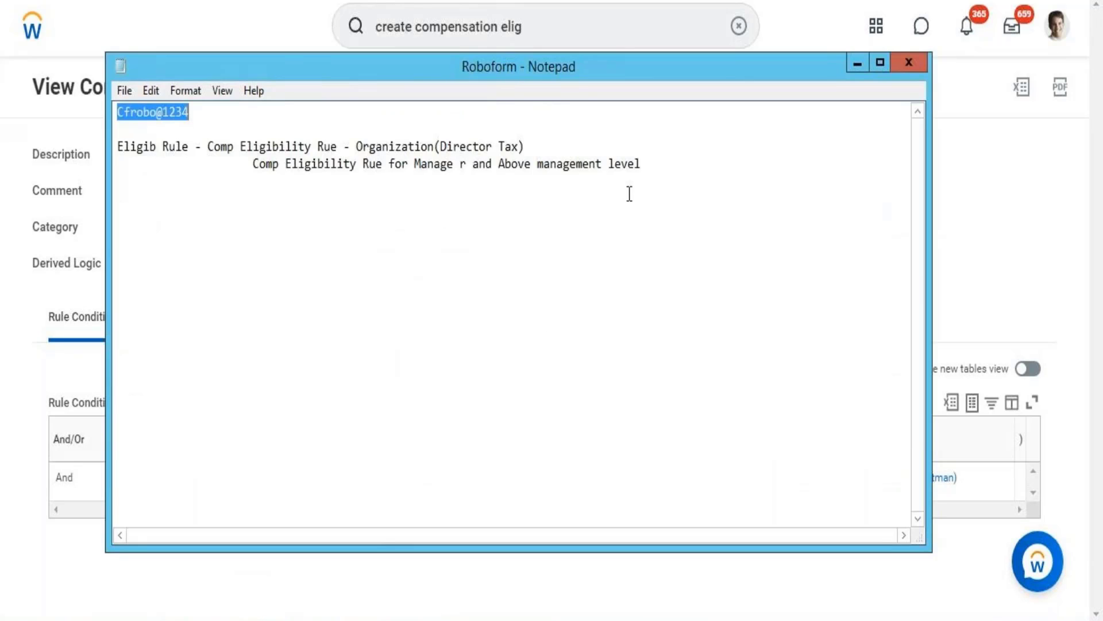
click(666, 166)
key(Return)
key(Return)
key(Return)
key(Return)
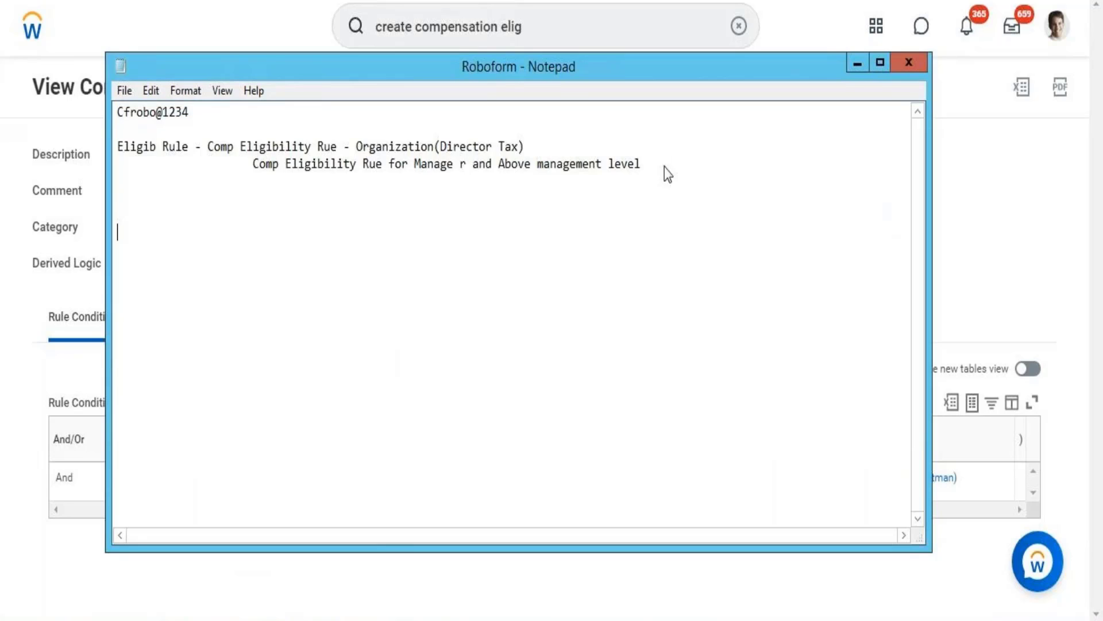
key(ctrl+v)
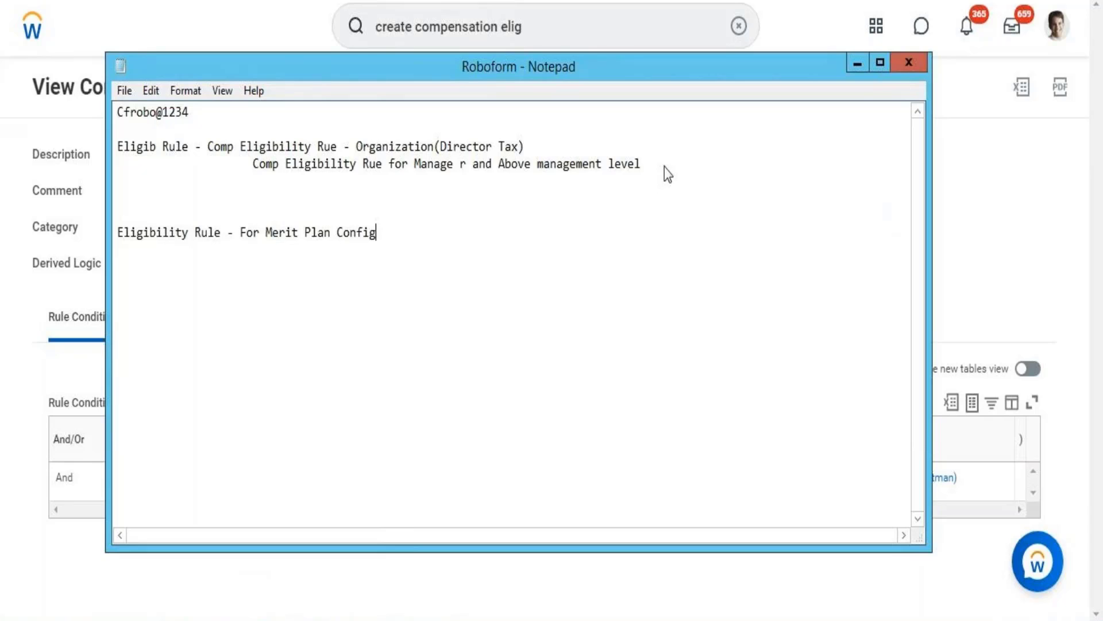
click(856, 68)
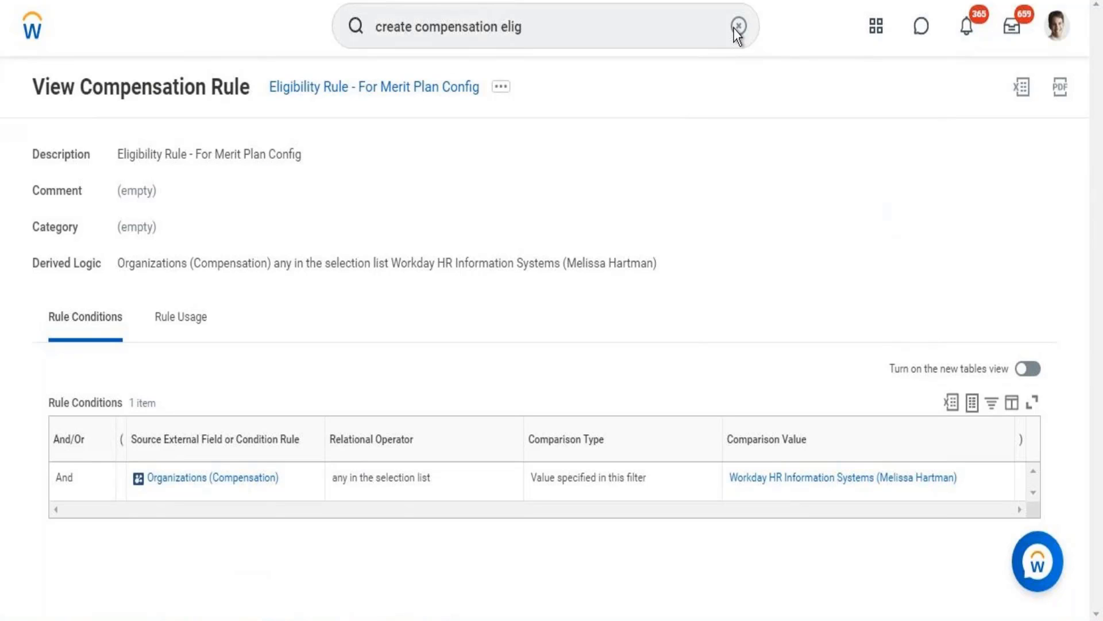
Enter 'create merit plan' in a freshly cleared global search box.
click(604, 40)
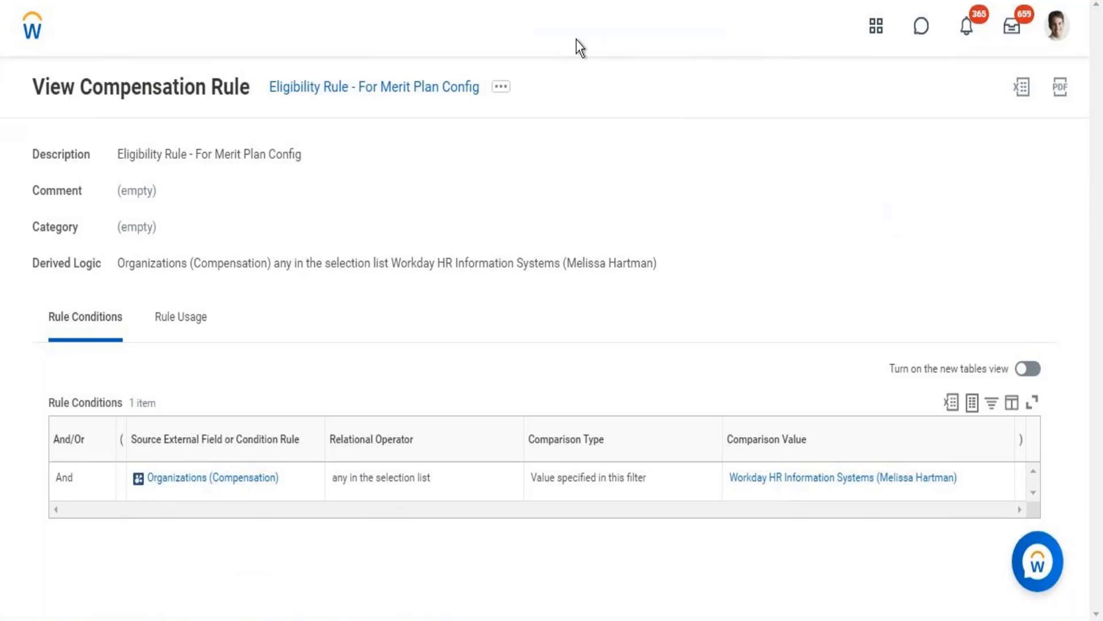
click(579, 45)
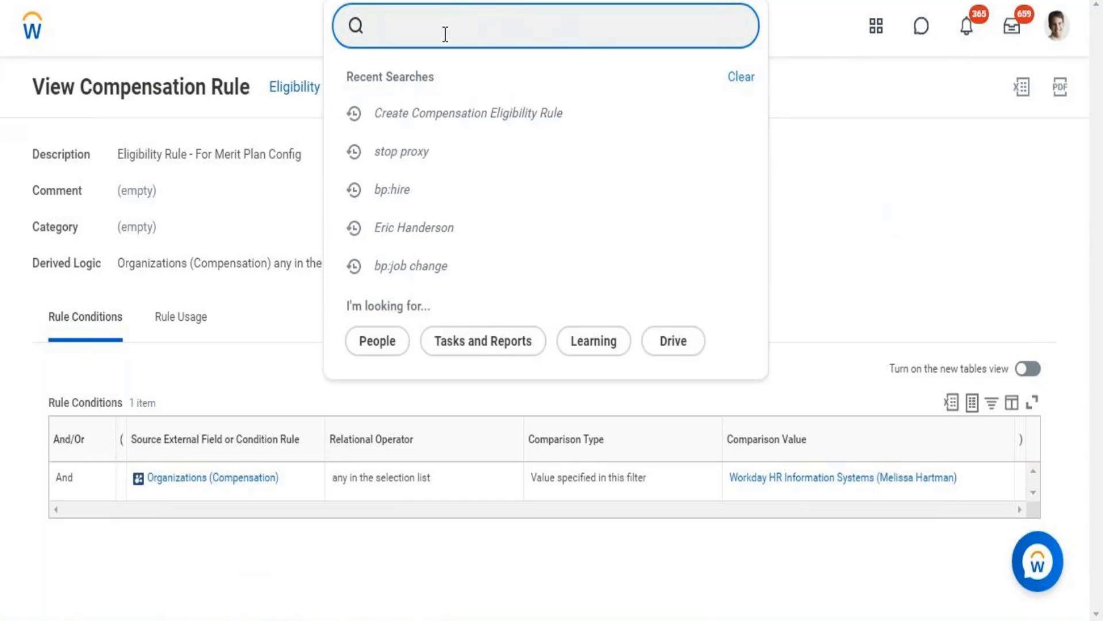
text(access)
key(BackSpace)
key(BackSpace)
key(BackSpace)
key(BackSpace)
key(BackSpace)
key(BackSpace)
key(BackSpace)
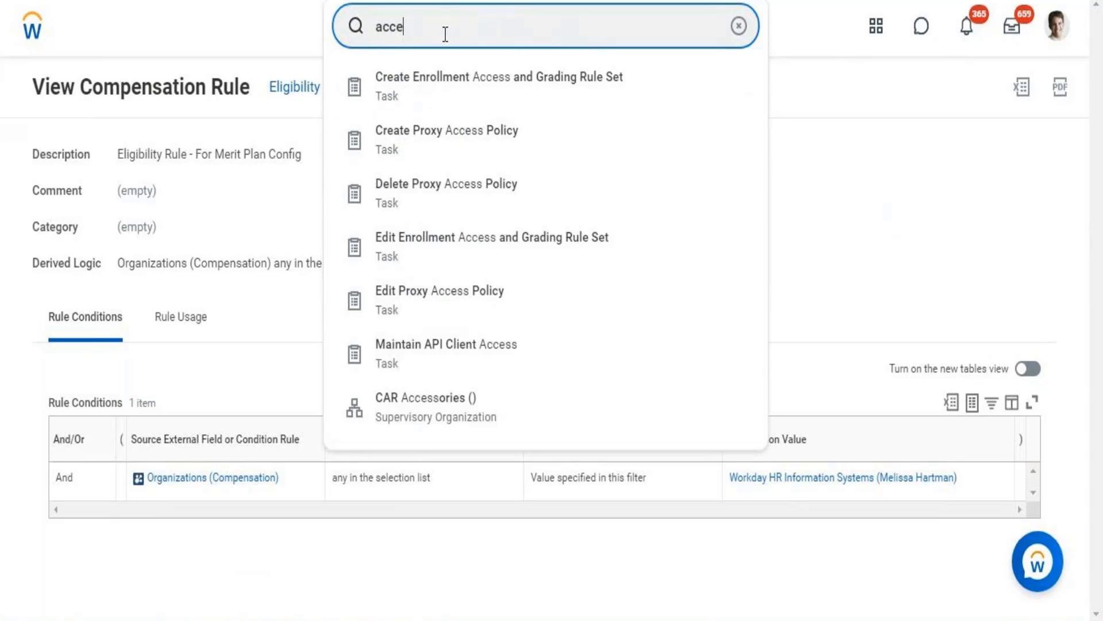
text(create )
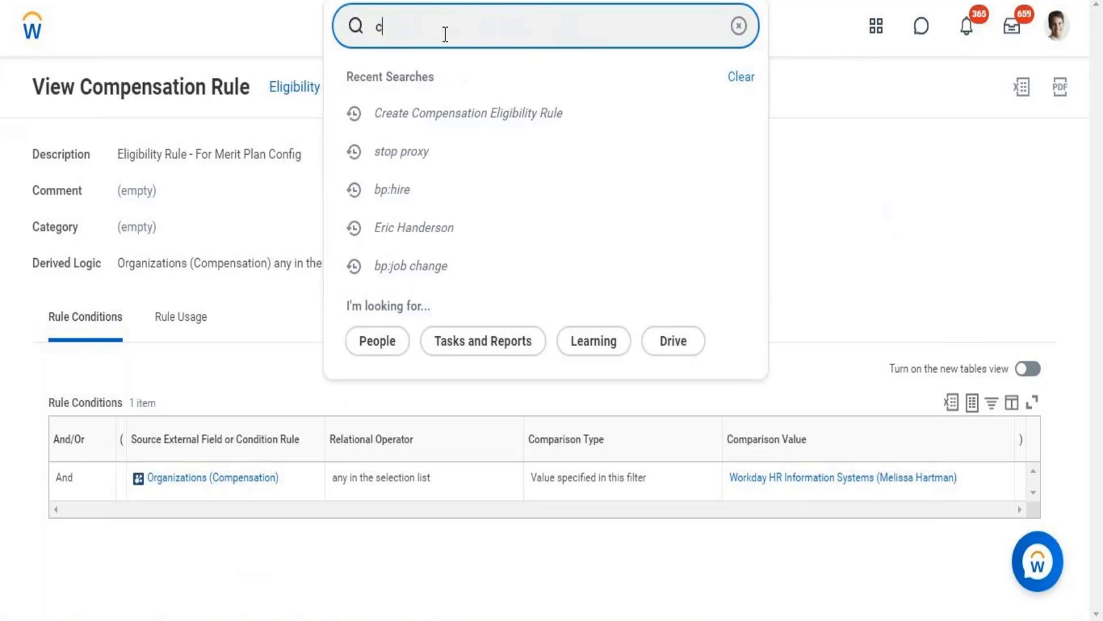
text(merit plan)
Start Create Merit Plan as a Percent Based Plan effective 09/05/2021.
click(431, 91)
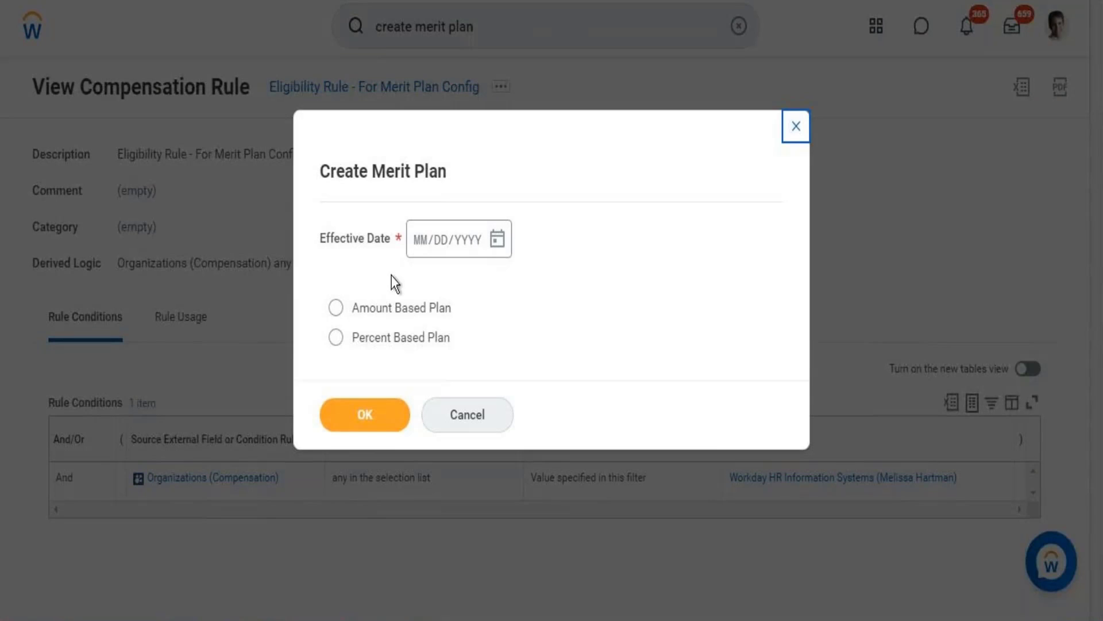
click(497, 239)
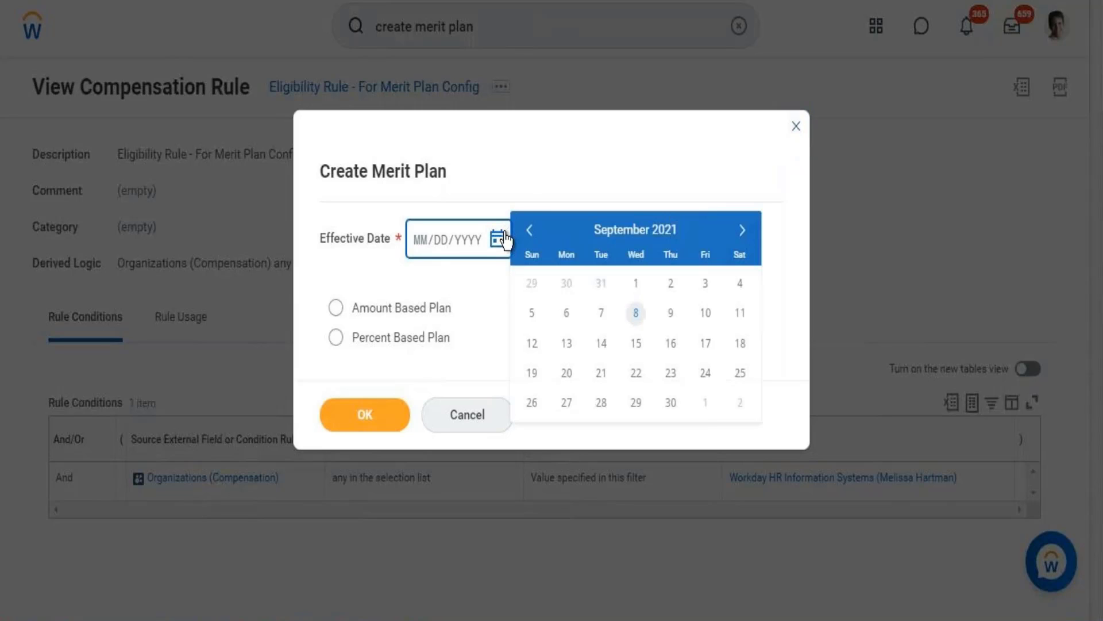
click(533, 314)
click(398, 345)
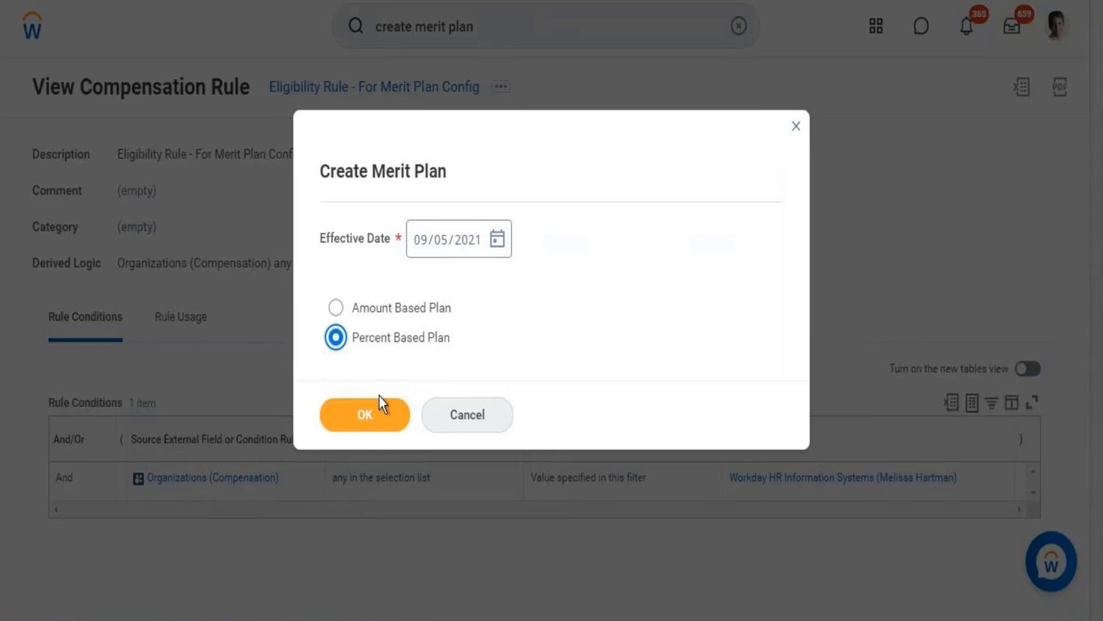
click(377, 411)
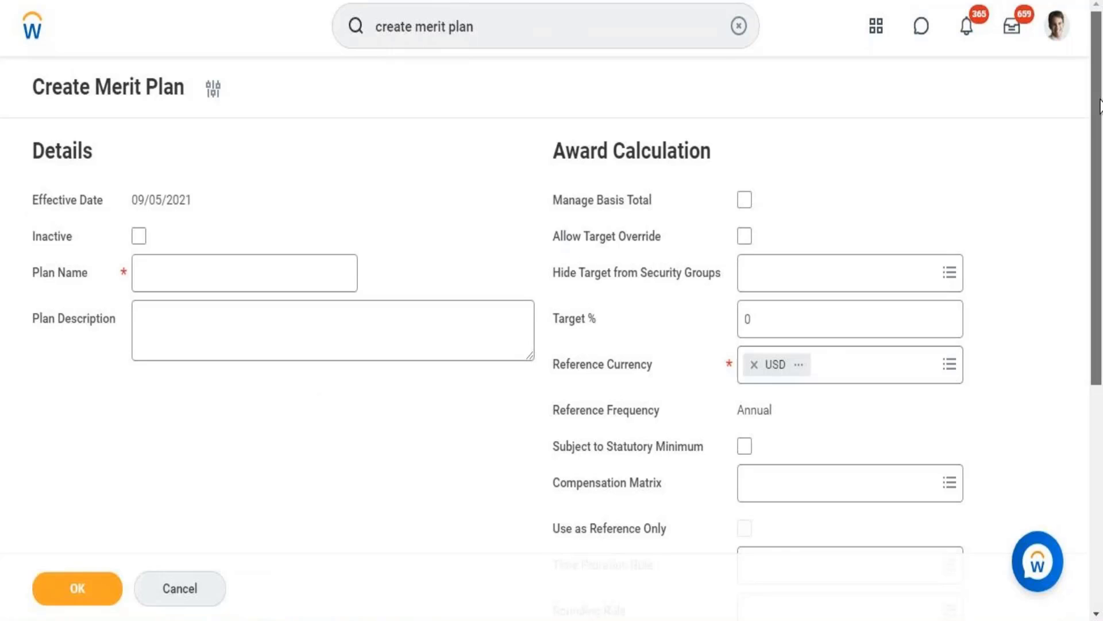
Name the merit plan 'Merit - Sup Org based'.
drag(1100, 109, 1096, 86)
click(251, 231)
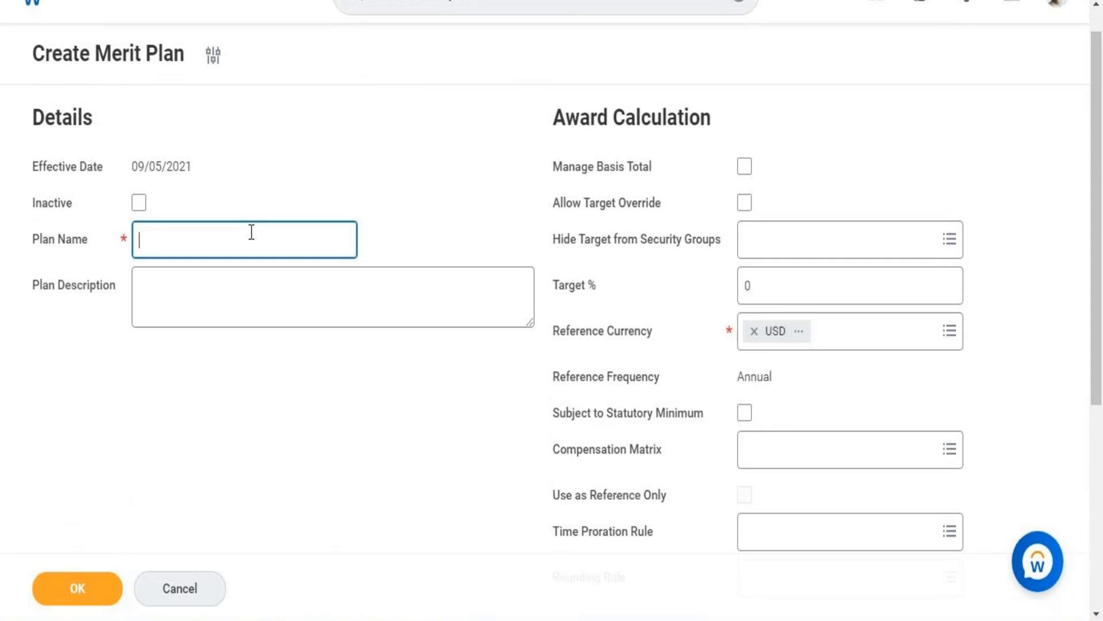
text(Maer)
text(it)
key(BackSpace)
key(BackSpace)
key(BackSpace)
key(BackSpace)
key(BackSpace)
key(BackSpace)
key(BackSpace)
text(Merit - Sup Org )
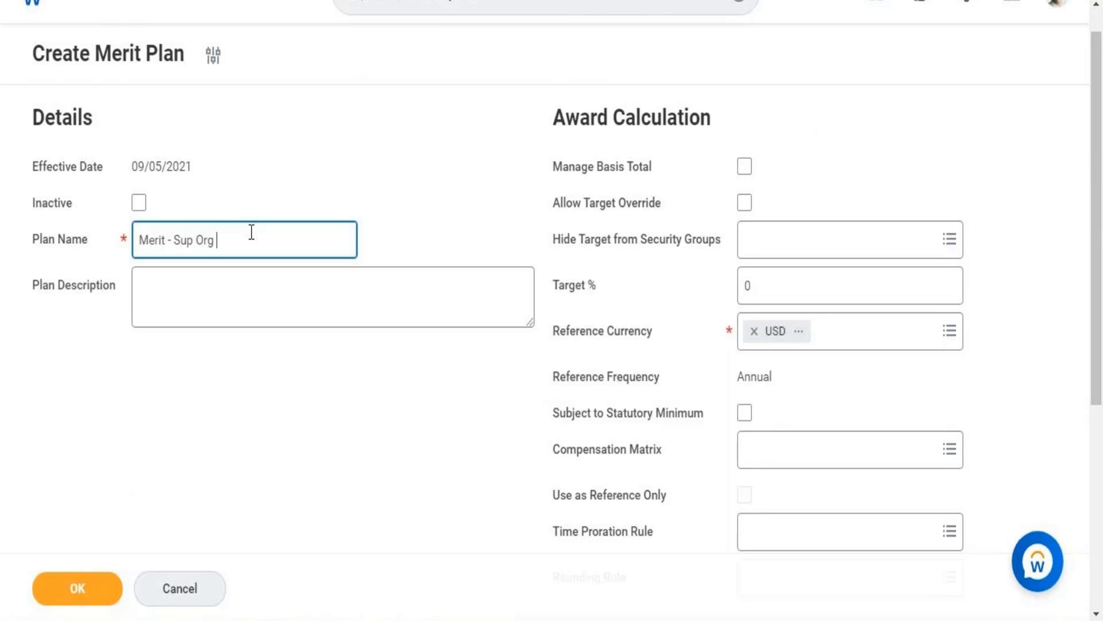
text(based)
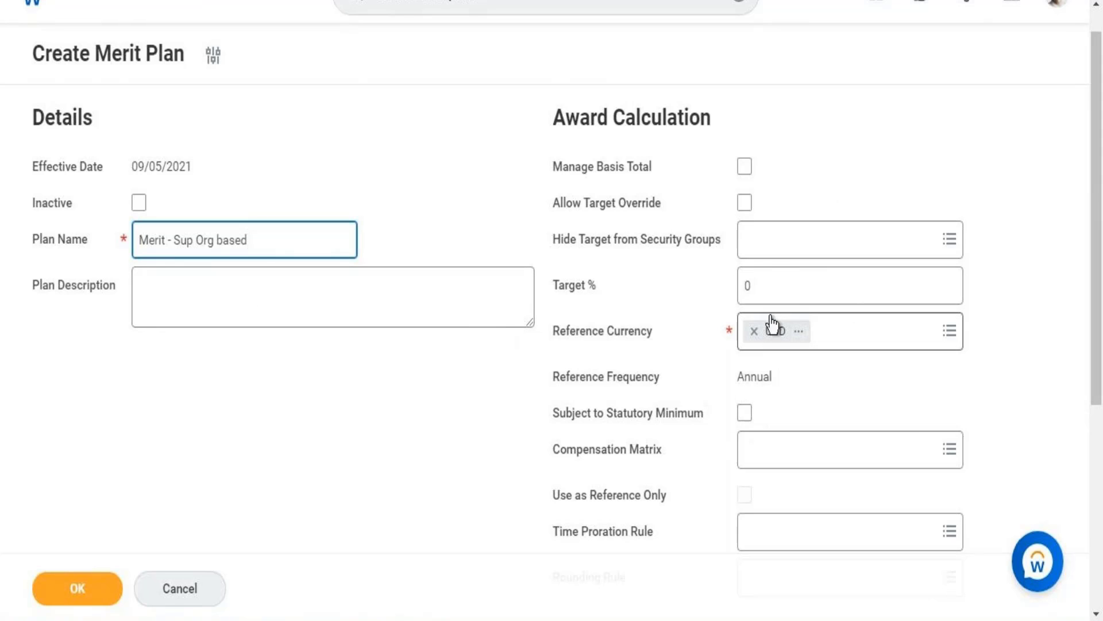
Set the plan's Target % to 2.
click(763, 272)
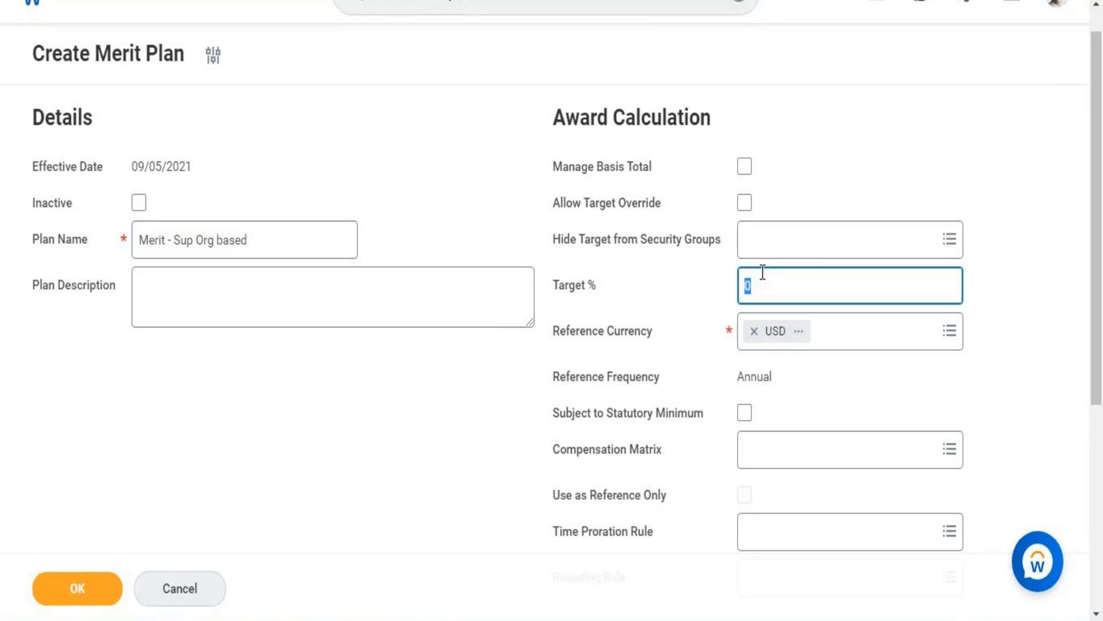
text(2)
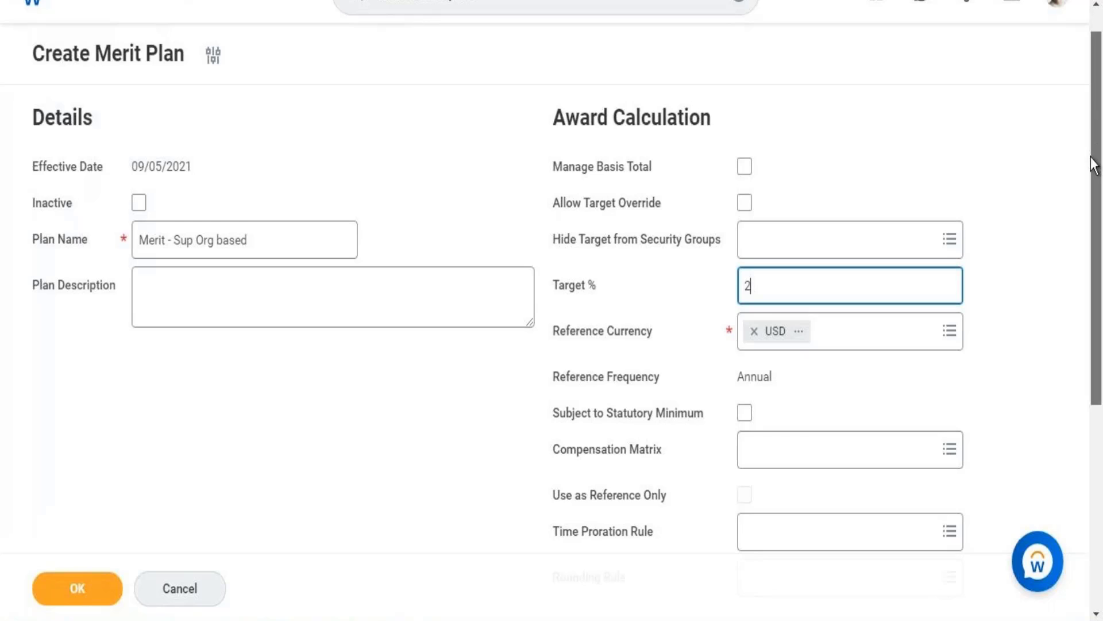
drag(1091, 160, 1060, 405)
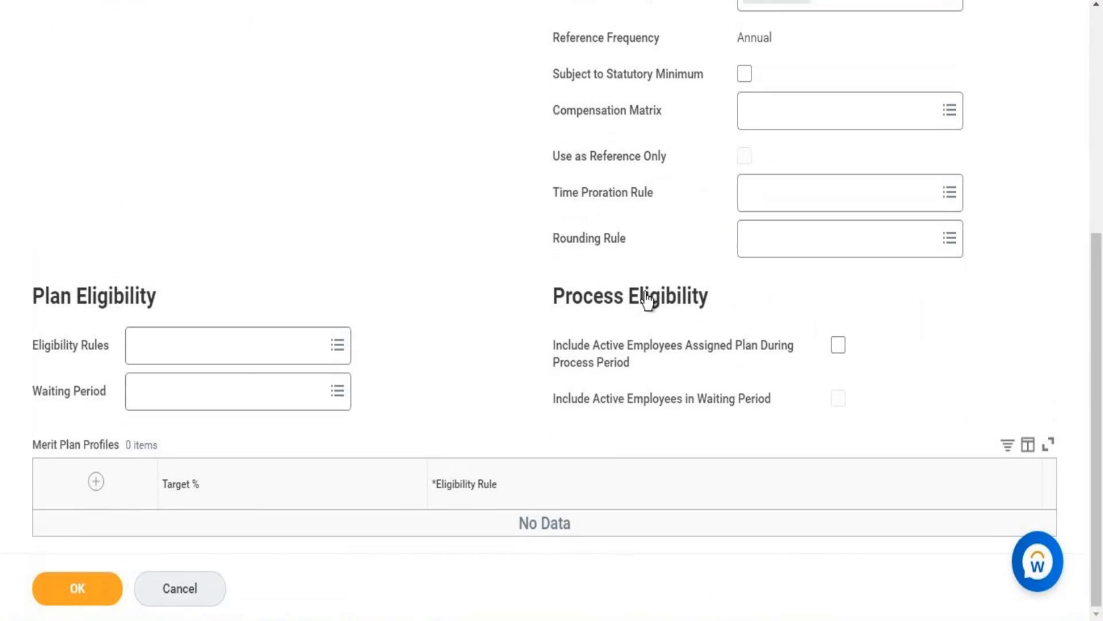
Add a profile row and select 'Eligibility Rule - For Merit Plan Config', copied from Notepad, as the eligibility rule.
click(97, 482)
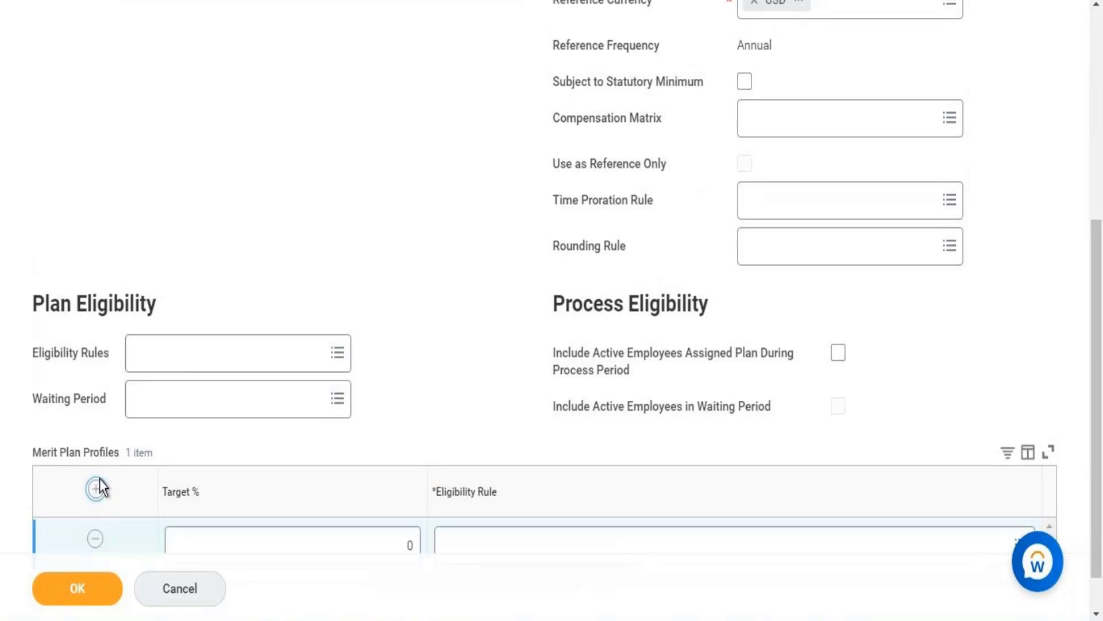
click(187, 366)
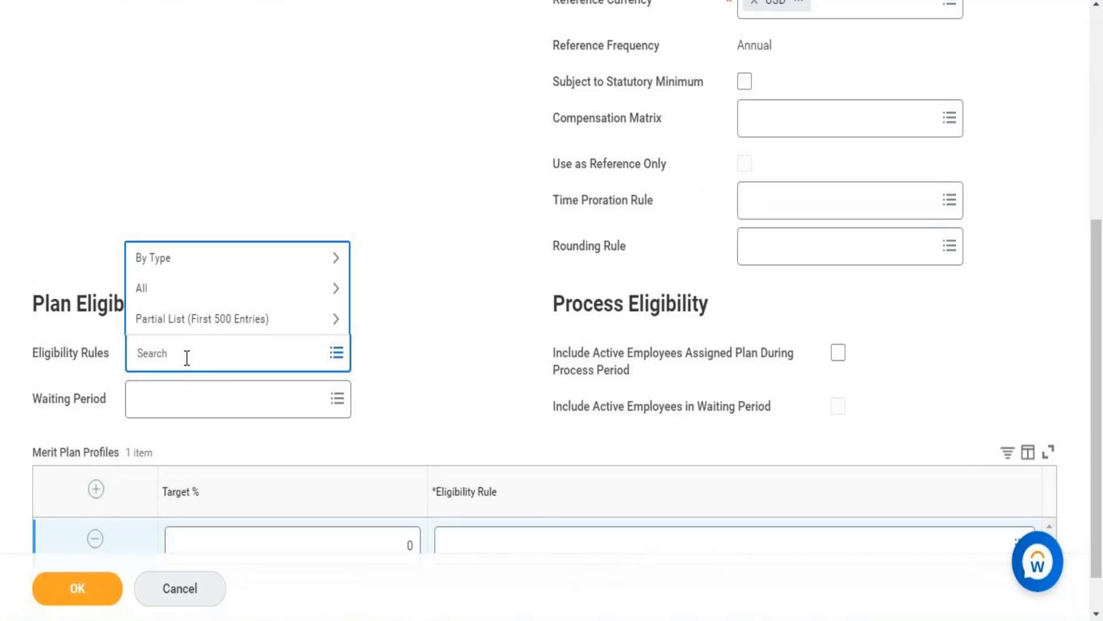
click(406, 620)
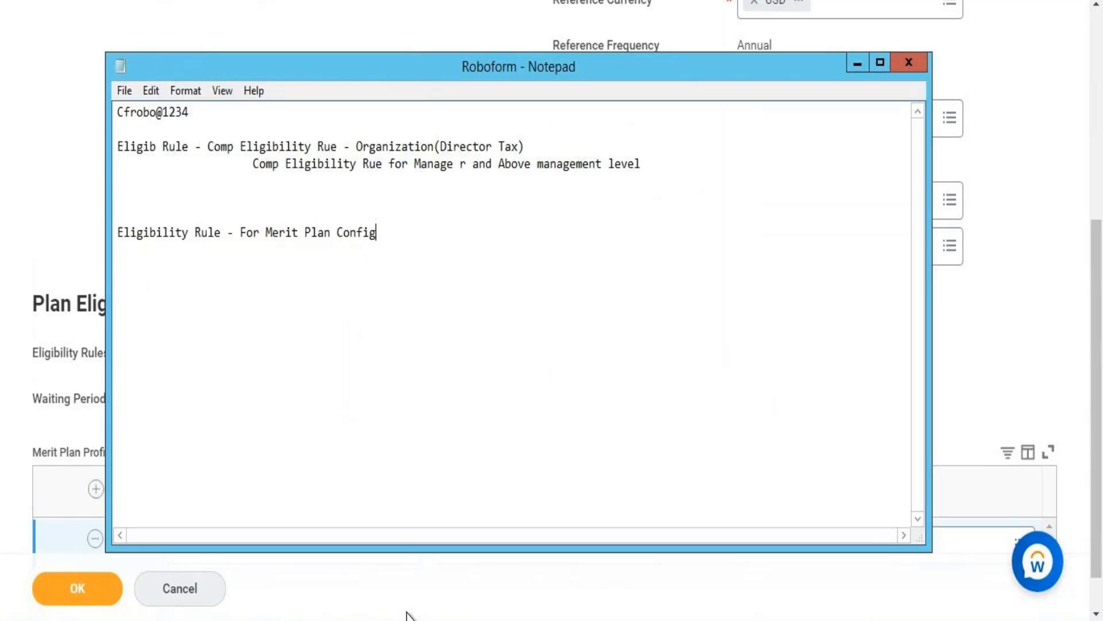
drag(395, 241, 120, 221)
key(ctrl+c)
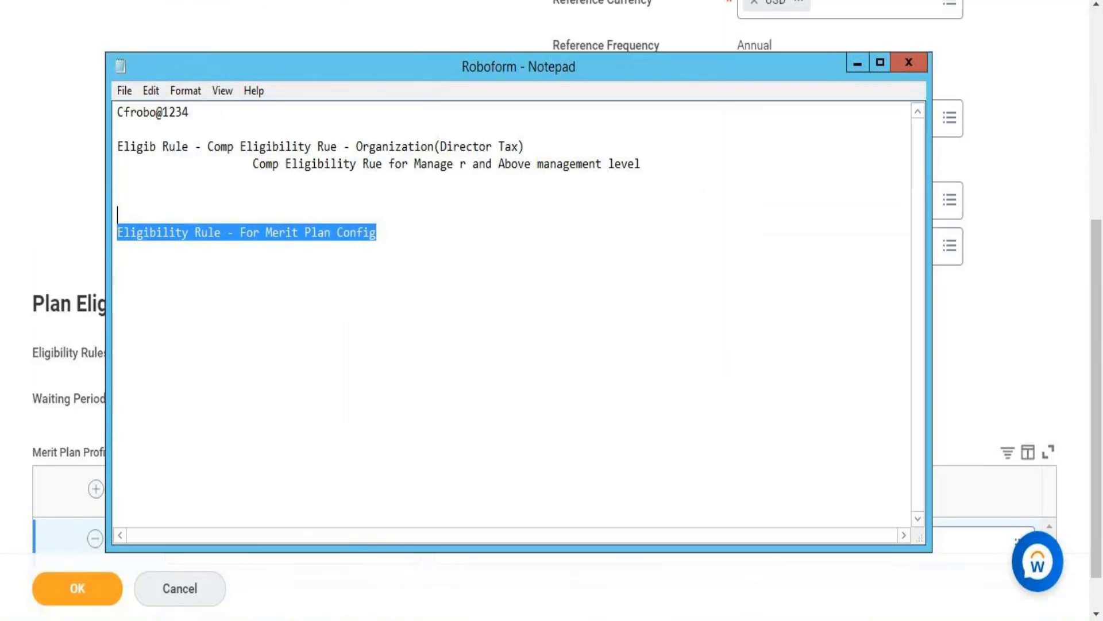
click(390, 620)
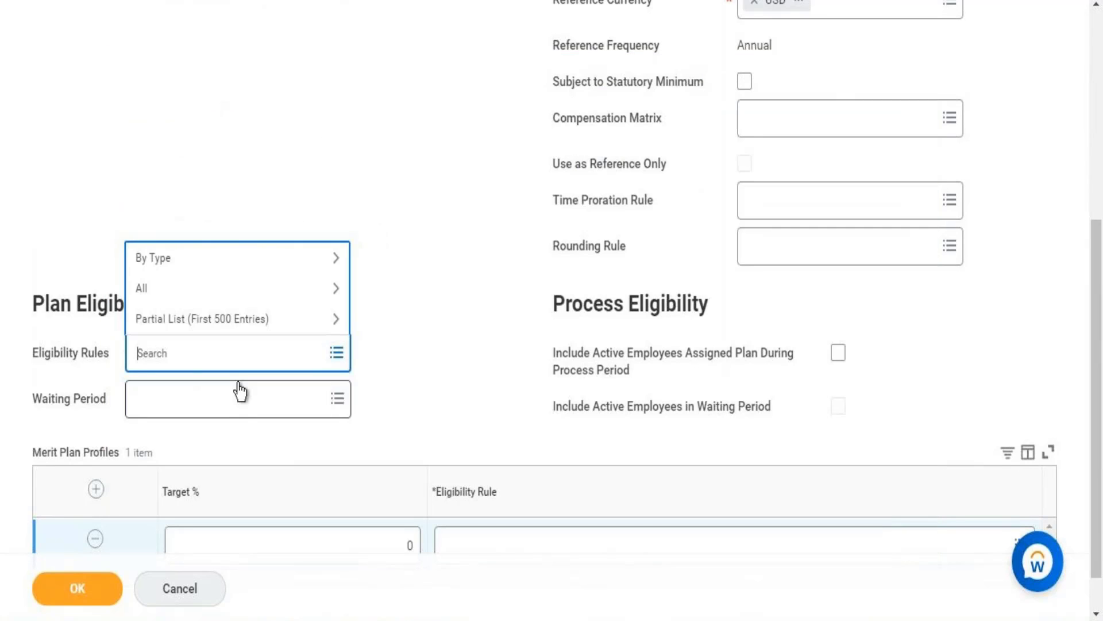
key(ctrl+v)
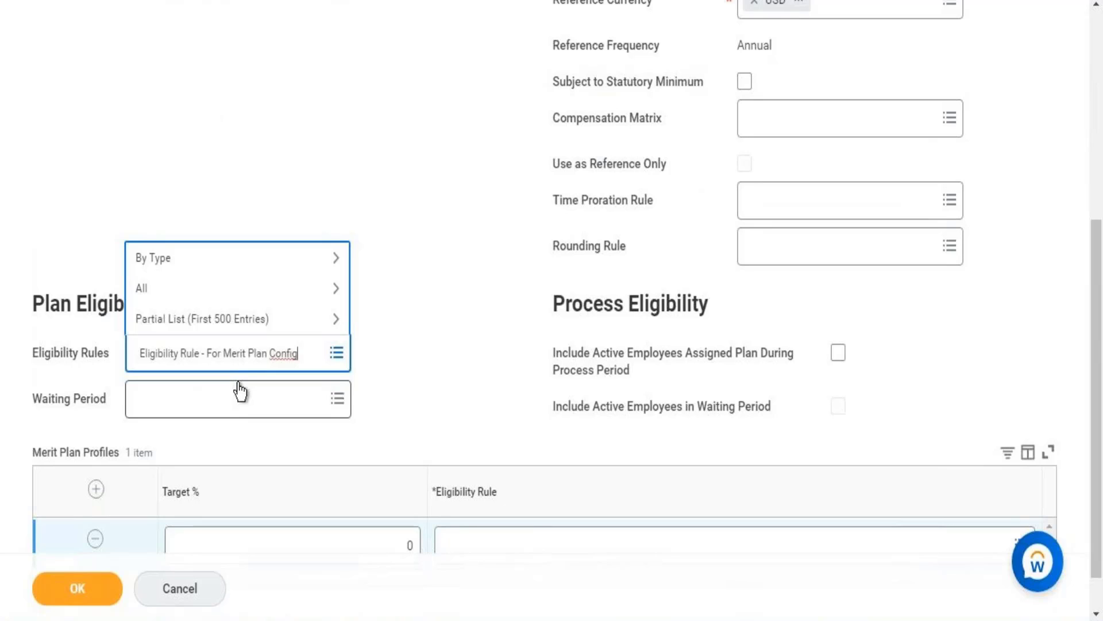
key(Return)
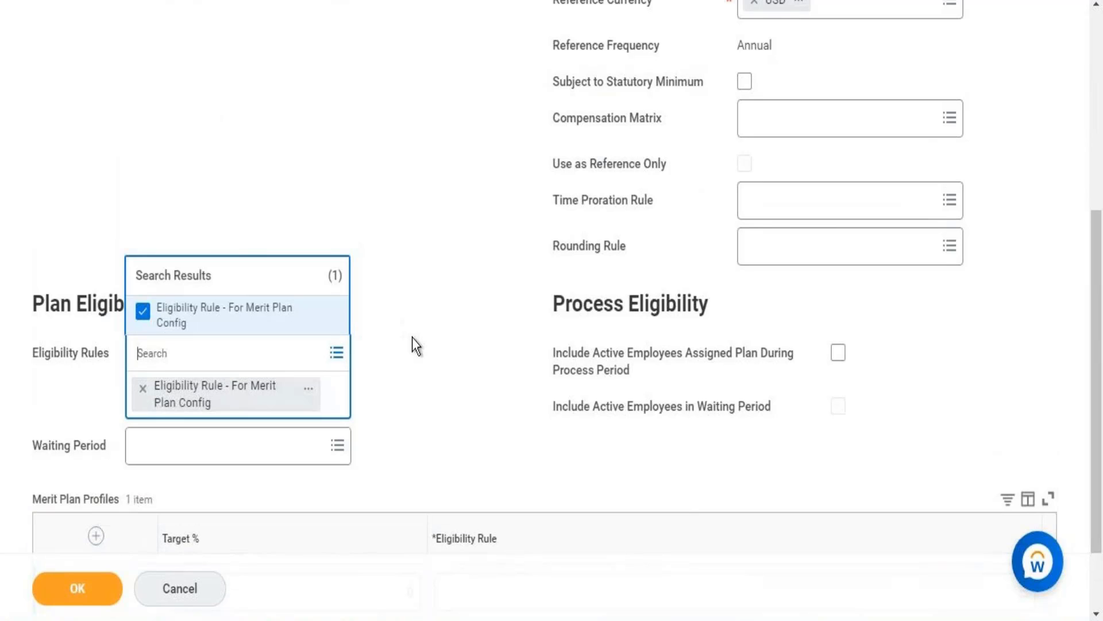
click(410, 345)
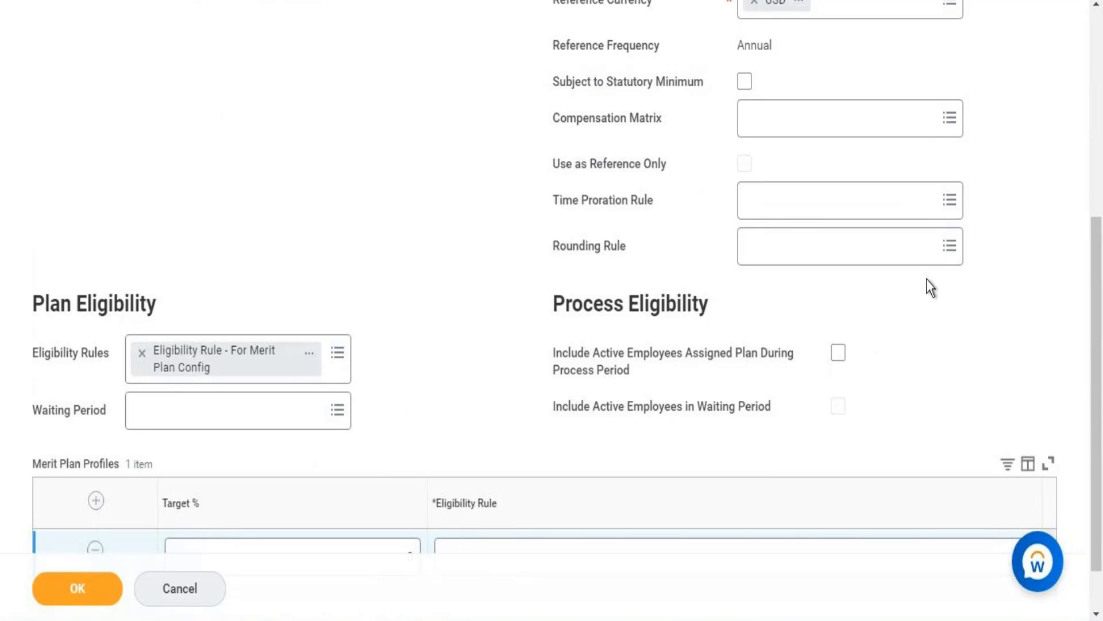
Set the merit plan profile's Target % to 3.
drag(1095, 279, 1093, 408)
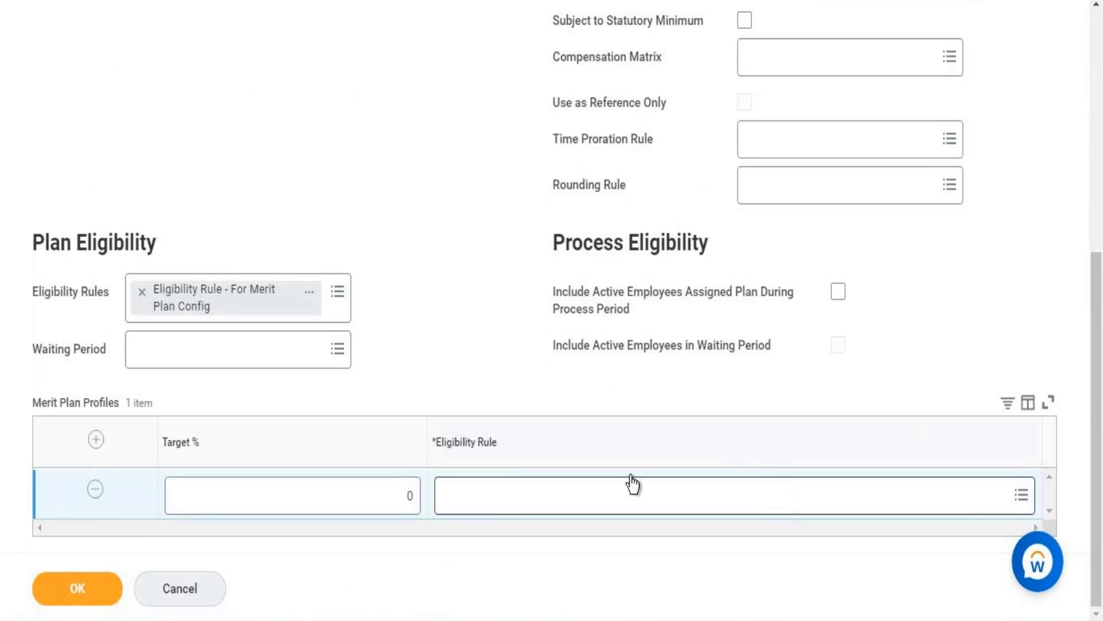
click(358, 501)
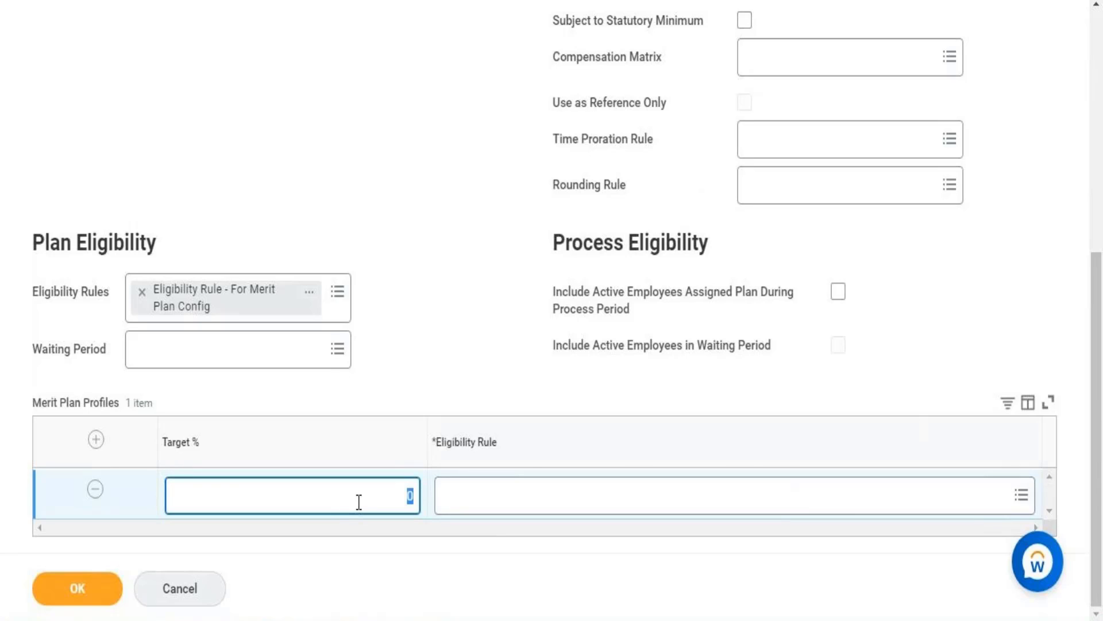
text(3)
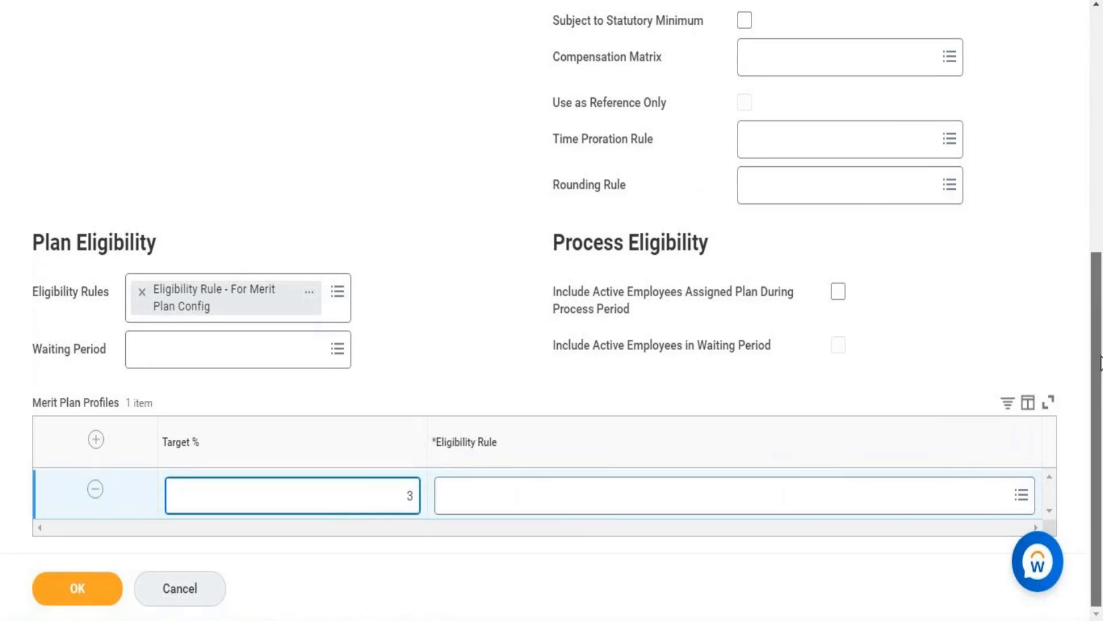
Assign the profile the 'Comp Eligibility Rue - Organization(Director Tax)' rule and submit the plan.
click(892, 496)
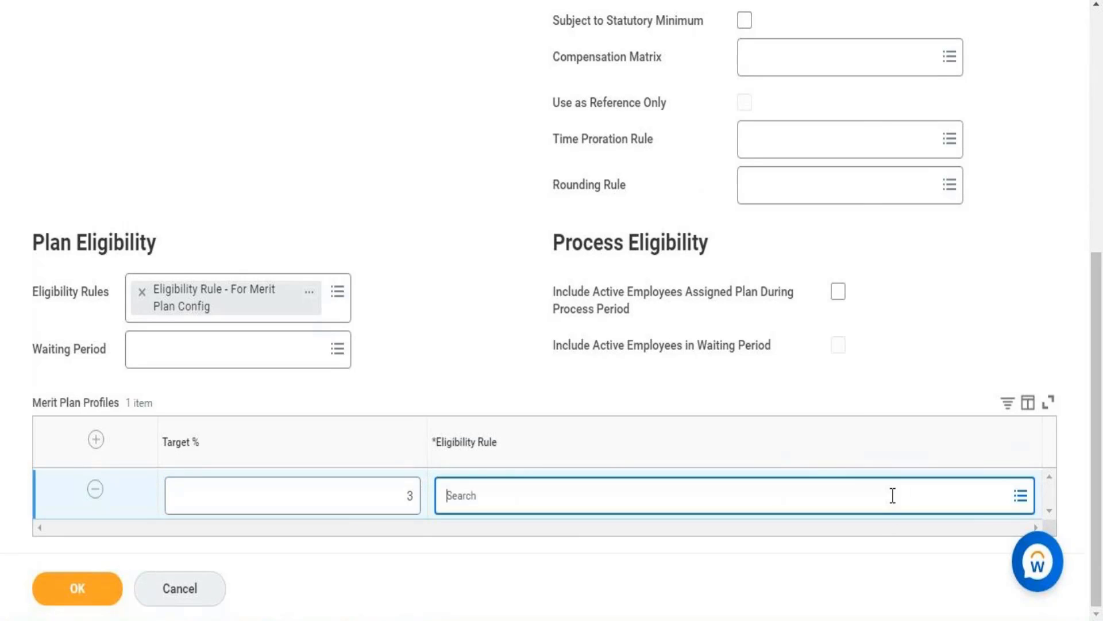
text(M)
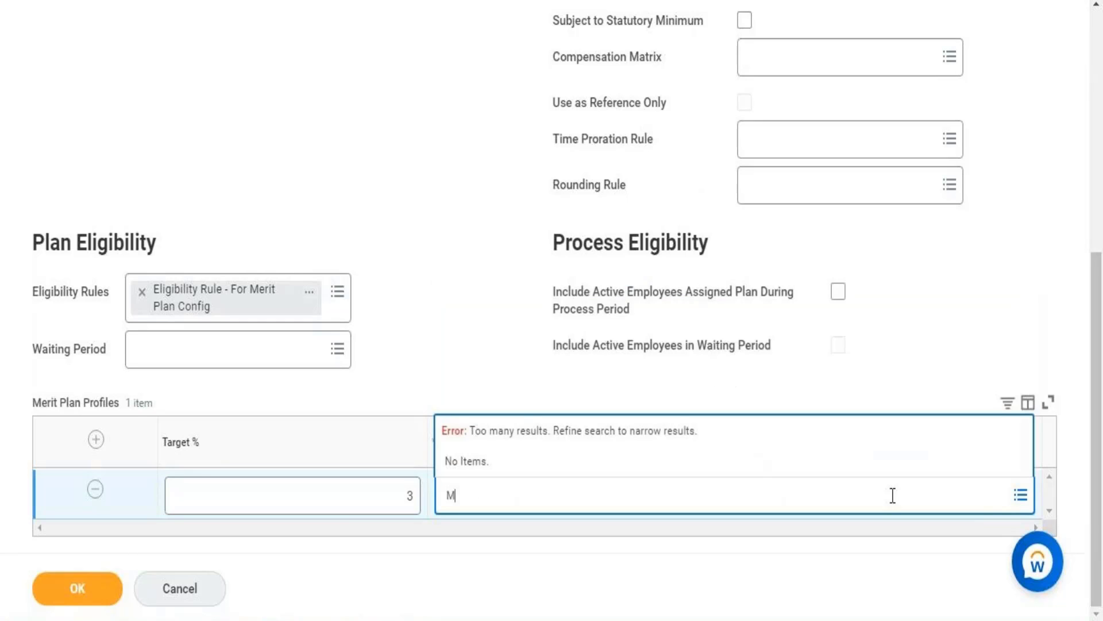
text(elissa)
key(BackSpace)
key(BackSpace)
key(BackSpace)
key(alt+Tab)
click(371, 197)
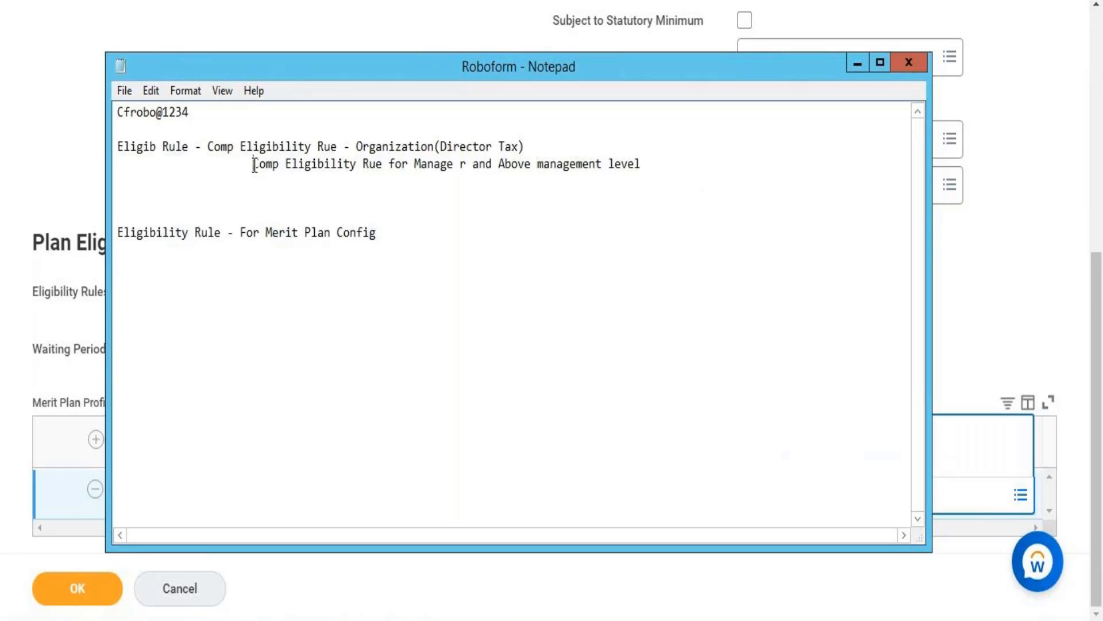
drag(214, 147, 531, 139)
key(ctrl+c)
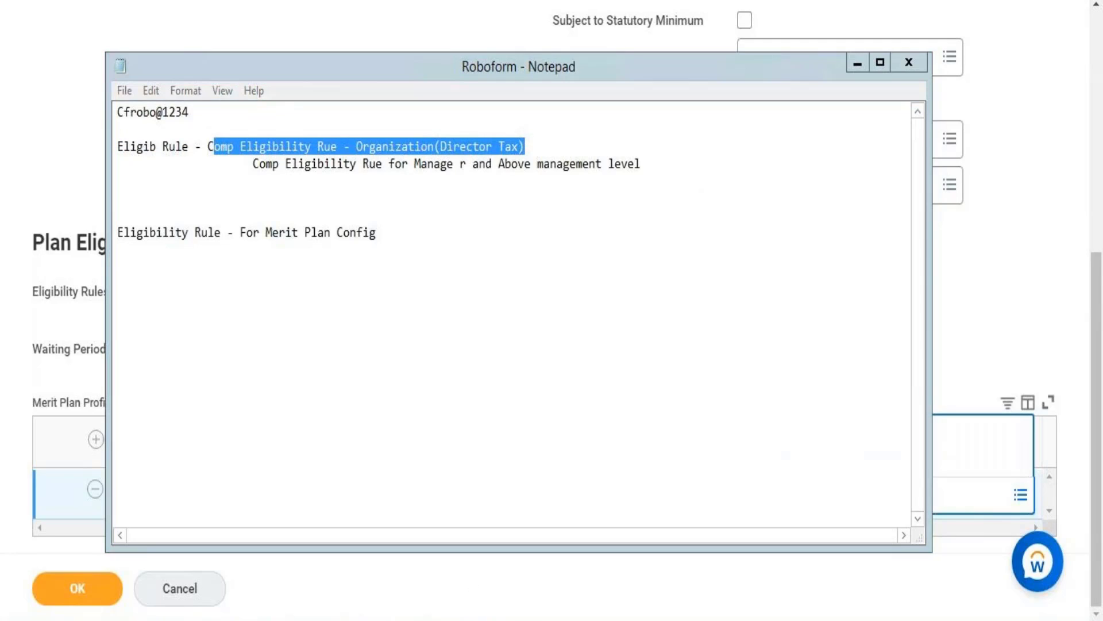
key(alt+Tab)
key(ctrl+v)
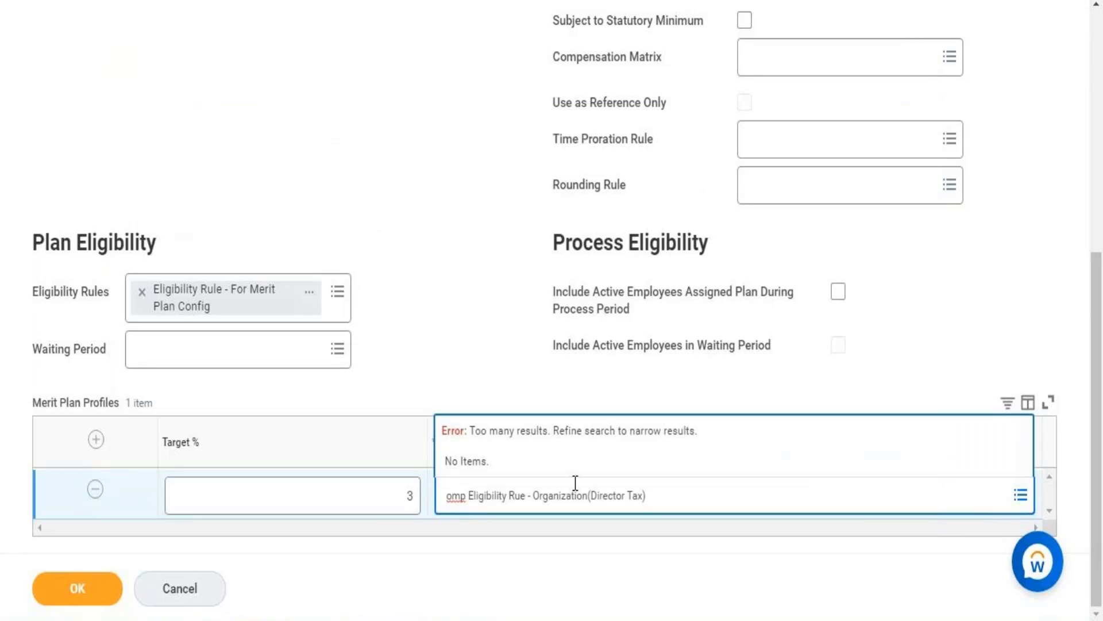
click(441, 498)
text(Co)
key(Return)
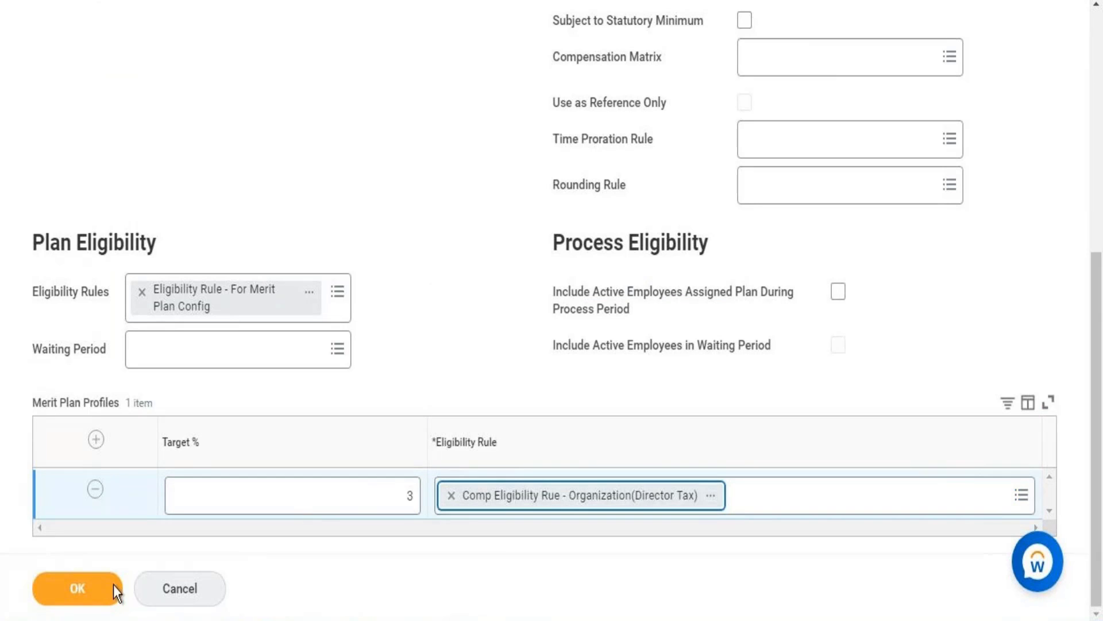
click(91, 599)
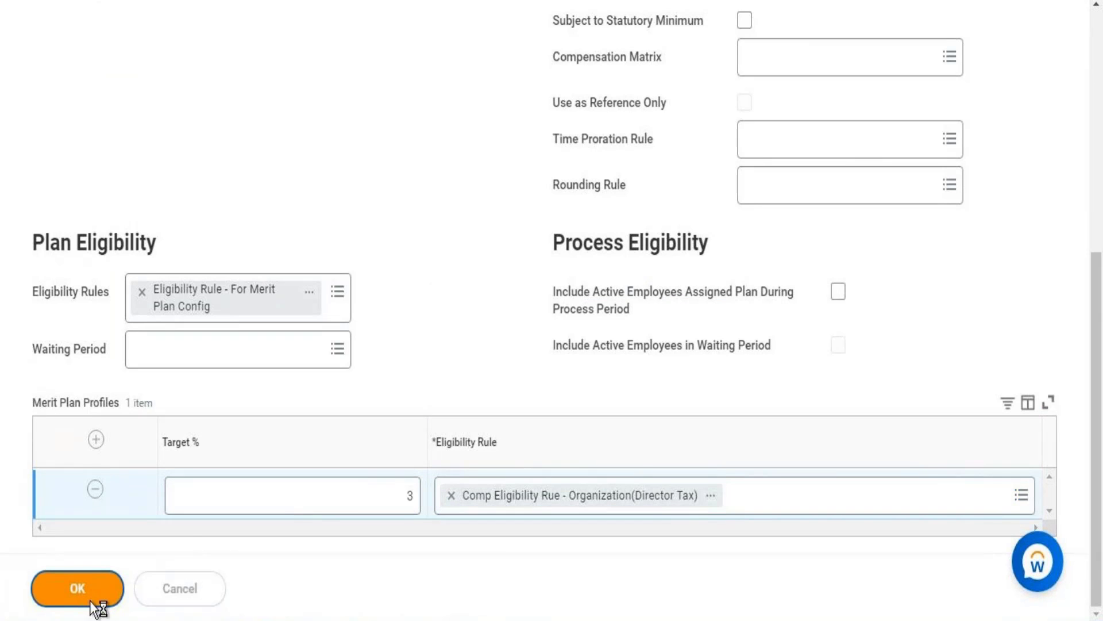